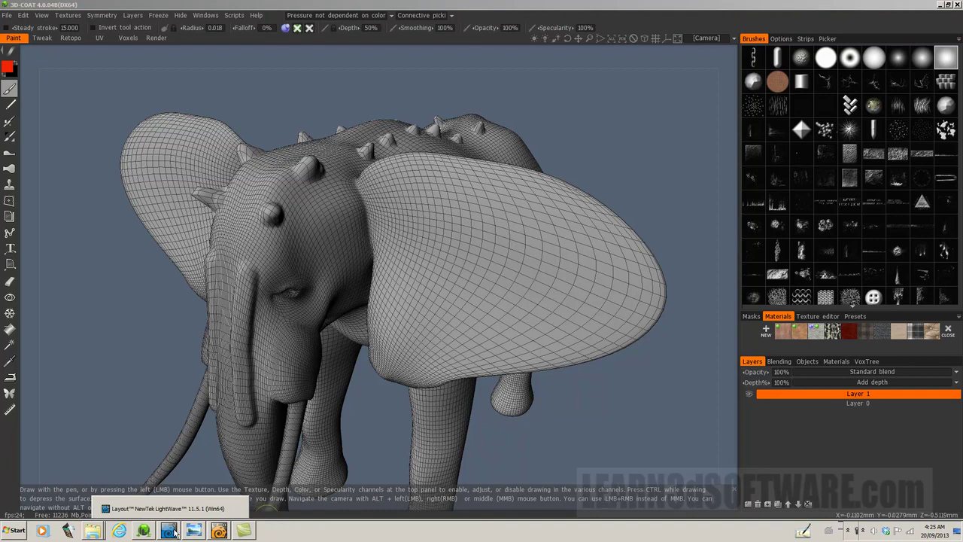
# Step: Switch to LightWave Modeler, select the elephant's Default UV texture map and rename it Skin
pyautogui.click(218, 531)
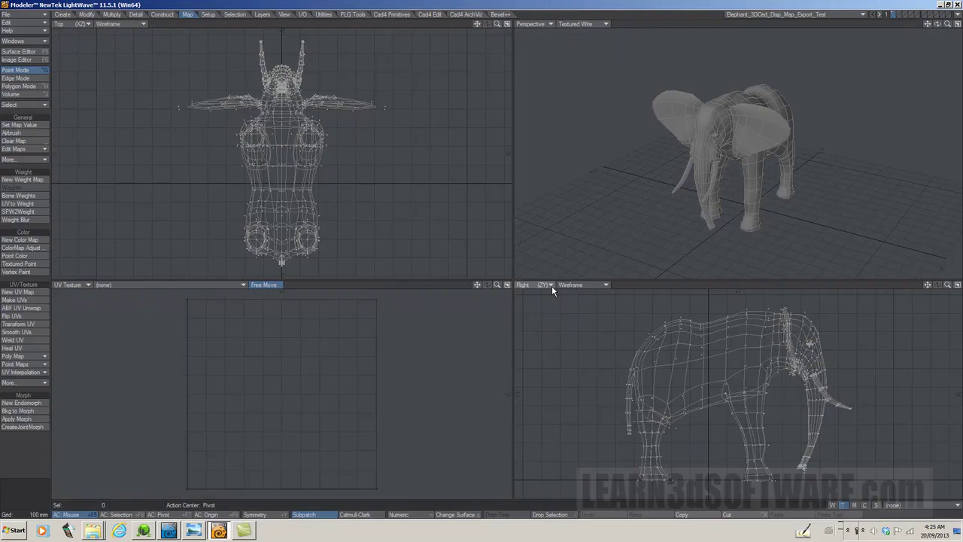
pyautogui.click(914, 509)
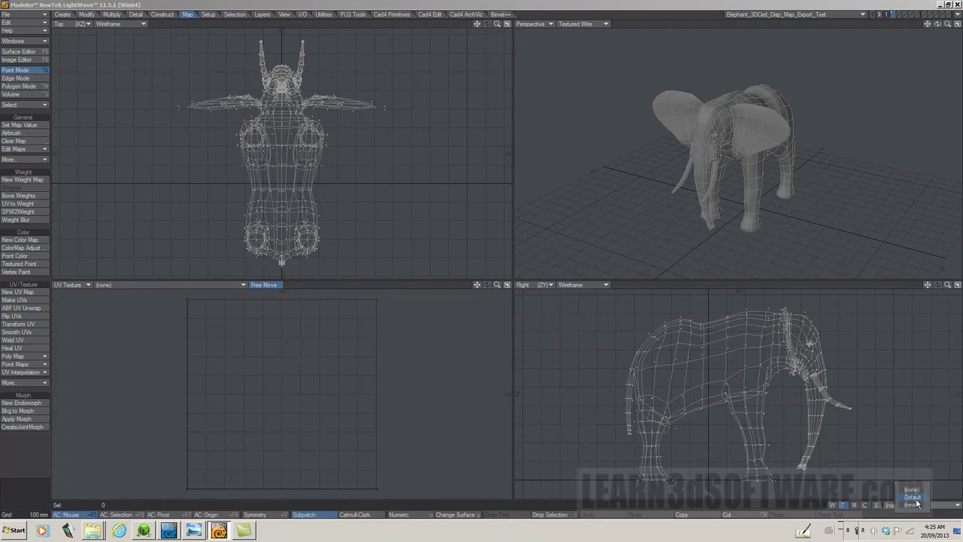
pyautogui.click(913, 497)
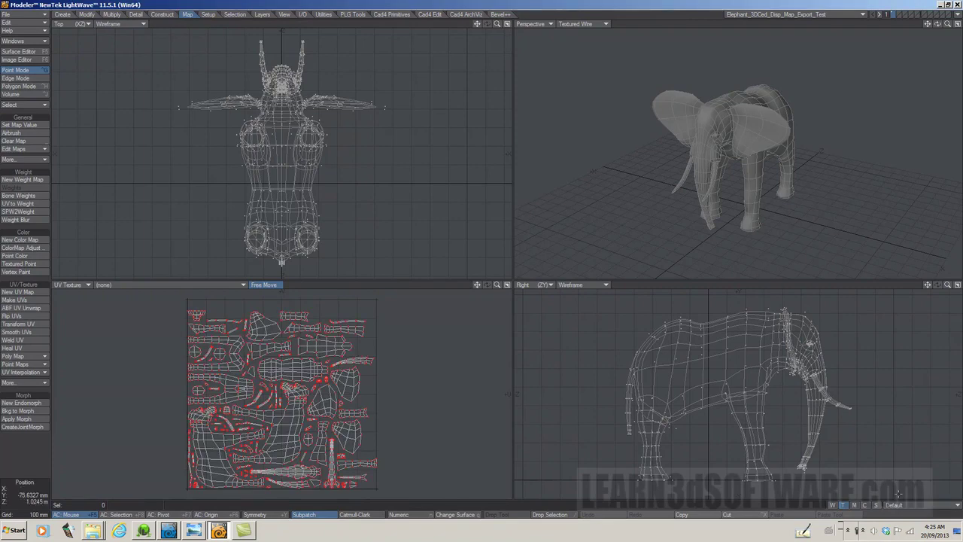
pyautogui.click(20, 150)
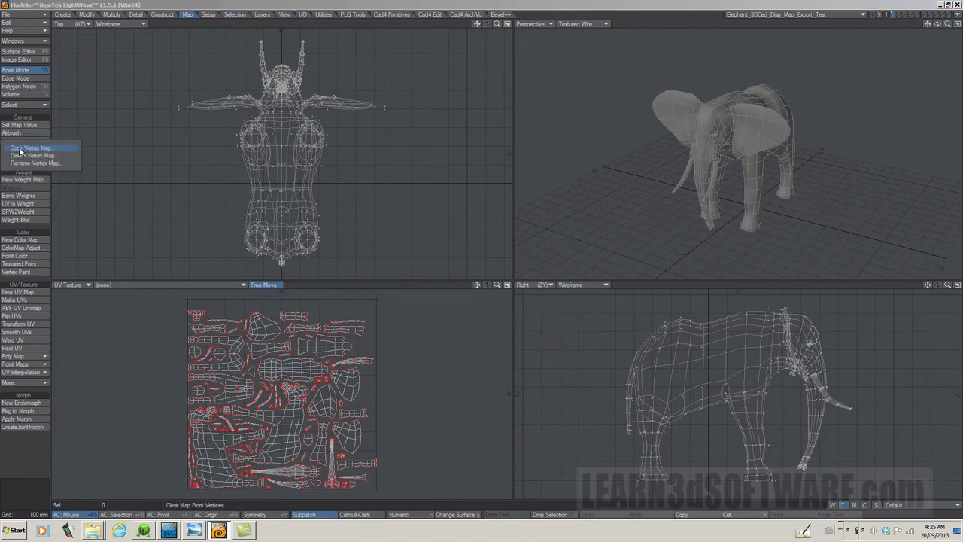
pyautogui.click(38, 163)
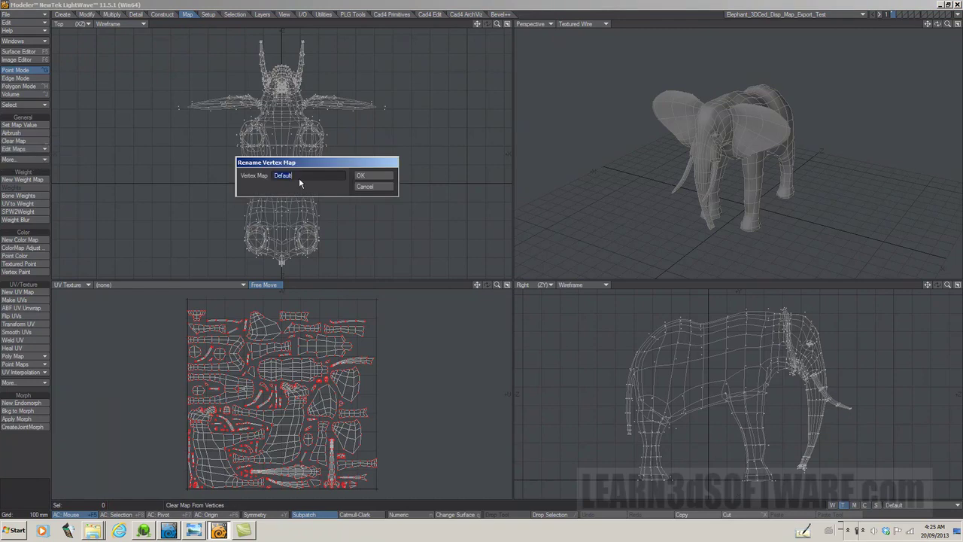
pyautogui.write('Skin')
pyautogui.click(373, 175)
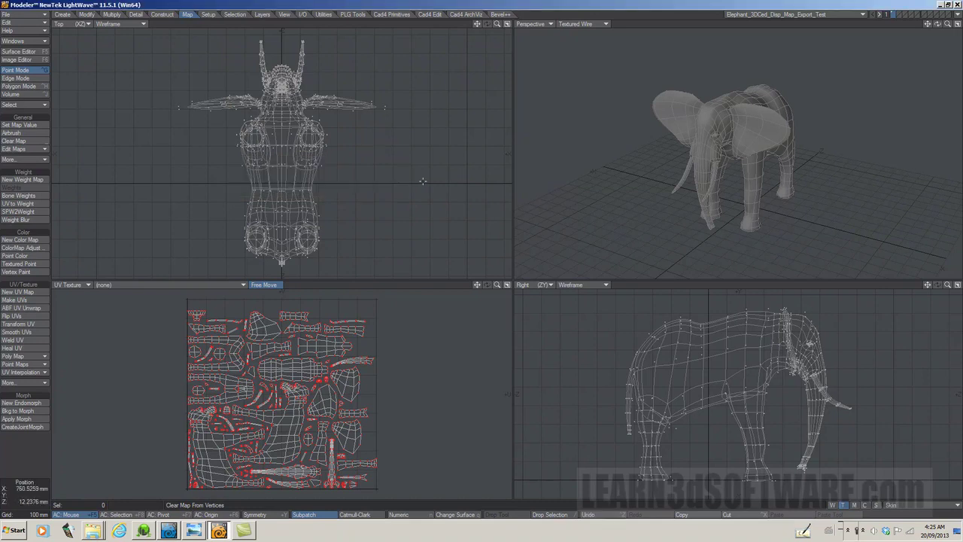
# Step: Transfer the elephant object from Modeler into the Layout scene
pyautogui.click(957, 15)
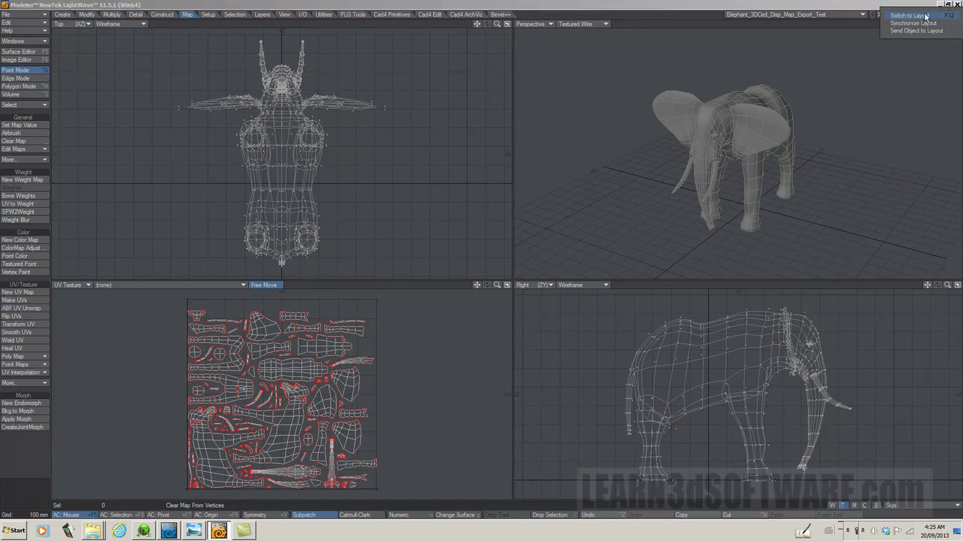
pyautogui.click(927, 16)
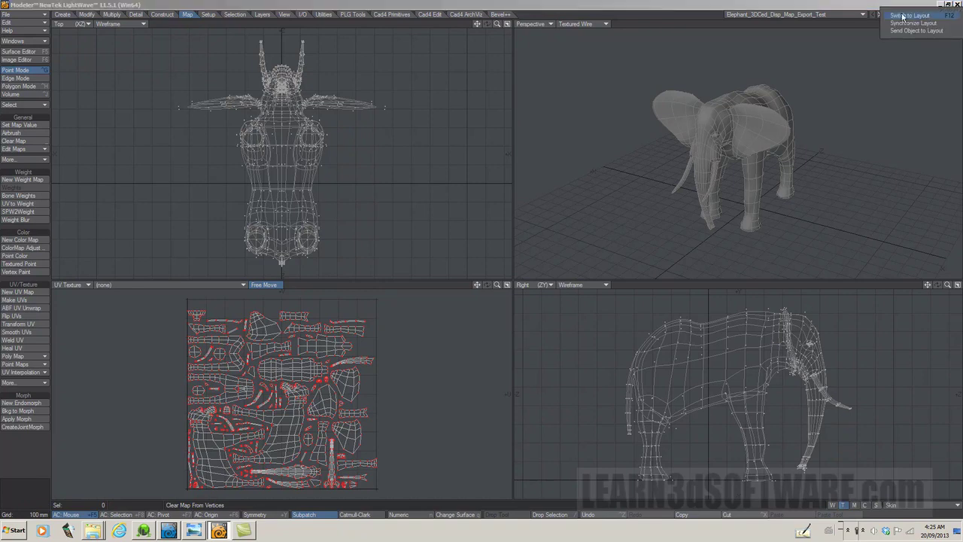
pyautogui.click(171, 531)
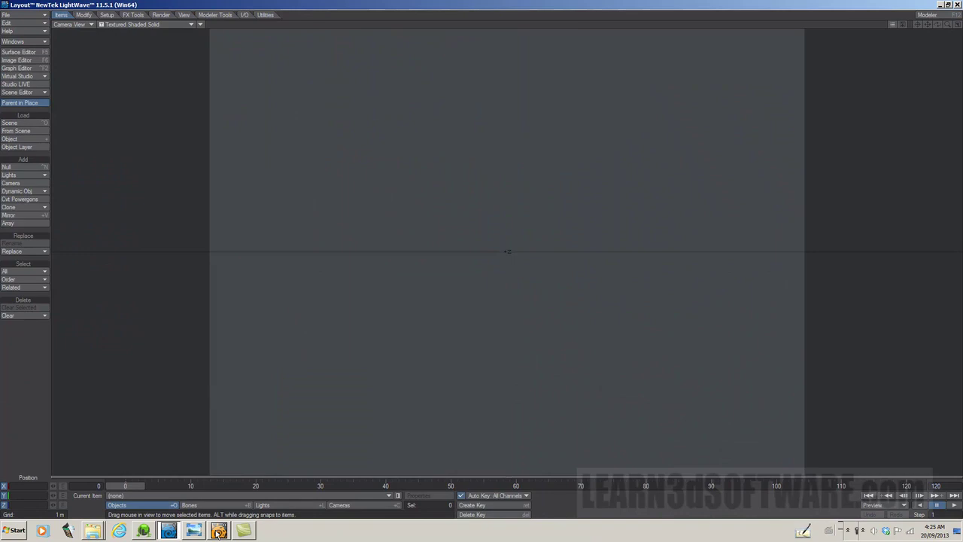
pyautogui.click(218, 531)
pyautogui.click(958, 15)
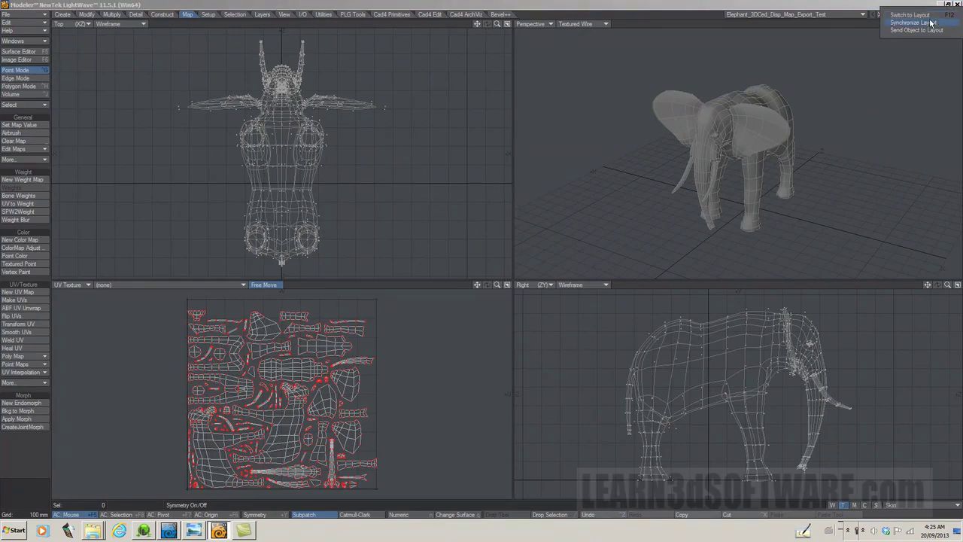
pyautogui.click(932, 22)
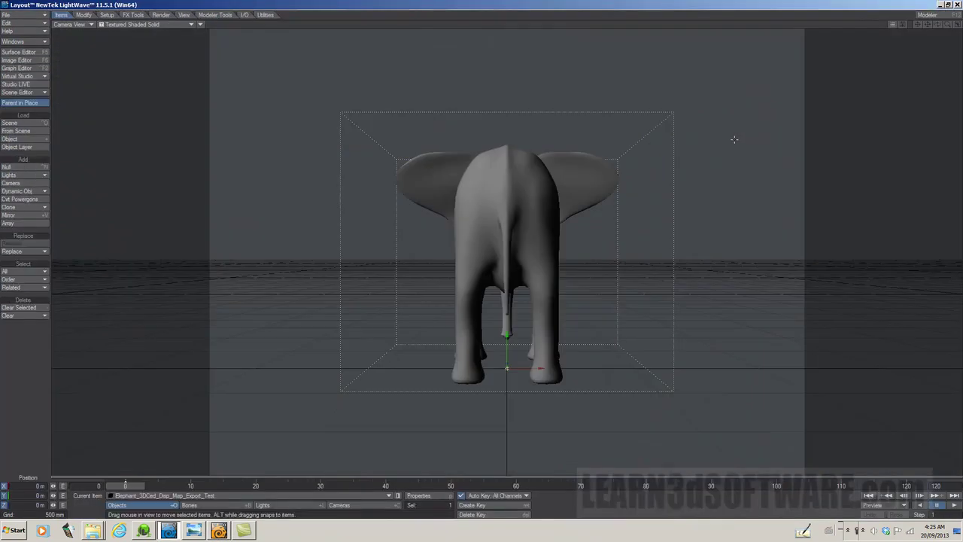
# Step: Rotate and move the camera to frame the whole elephant at an angle, with its head, trunk and side in view
pyautogui.click(340, 505)
pyautogui.press('y')
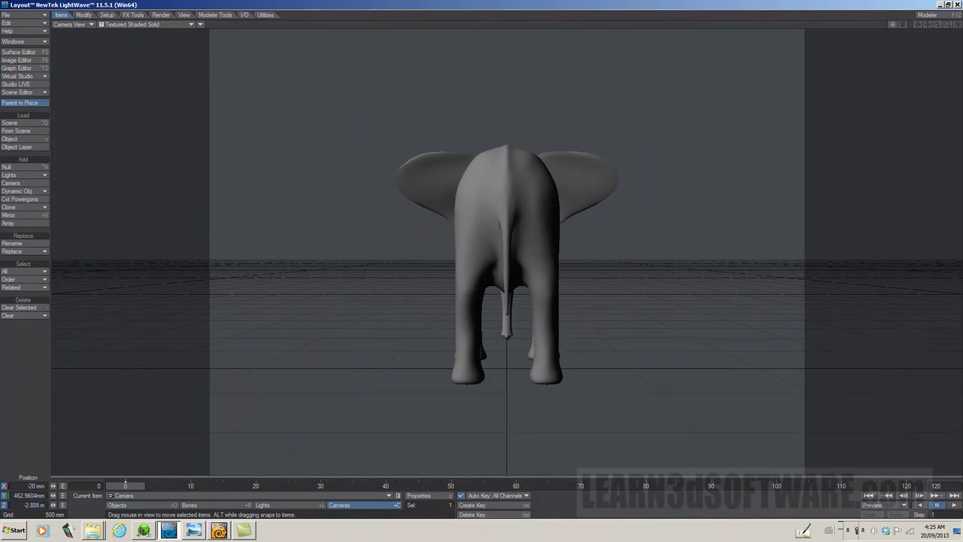
pyautogui.moveTo(506, 425); pyautogui.dragTo(572, 416)
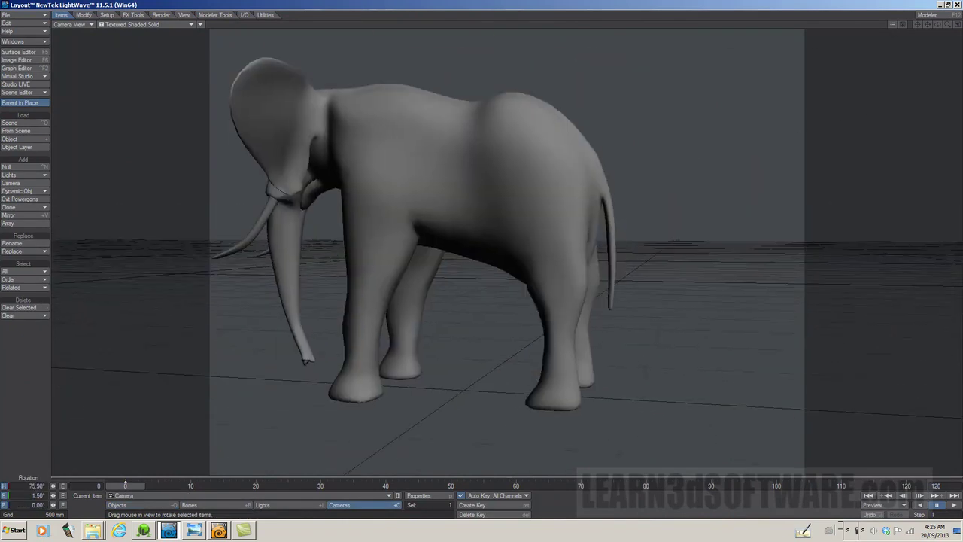
pyautogui.moveTo(510, 424); pyautogui.dragTo(727, 375)
pyautogui.press('t')
pyautogui.moveTo(510, 423); pyautogui.dragTo(510, 467)
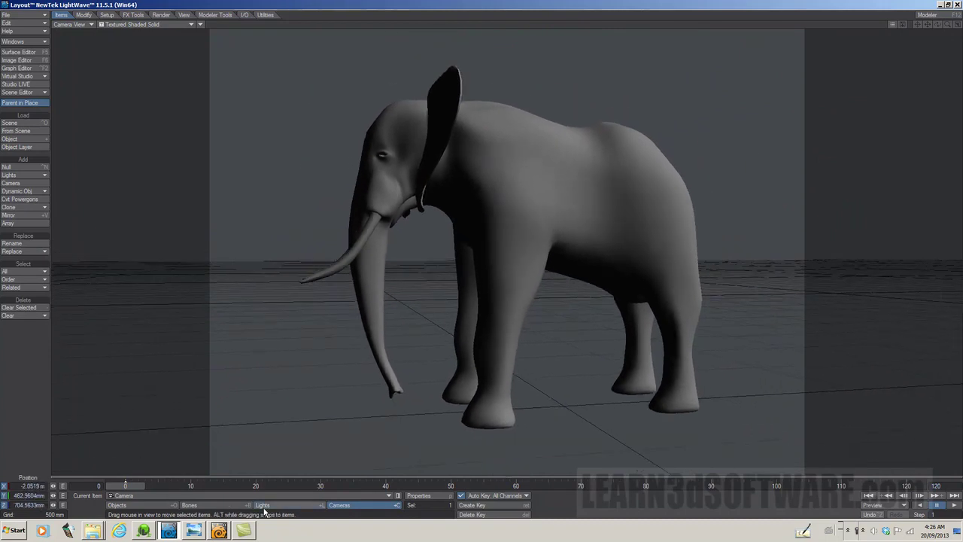
# Step: Rotate the scene light to a heading of about 70.6° and a pitch of about 32.5°
pyautogui.click(286, 505)
pyautogui.press('y')
pyautogui.moveTo(482, 301)
pyautogui.mouseDown()
pyautogui.moveTo(452, 303)
pyautogui.moveTo(549, 308)
pyautogui.mouseUp()
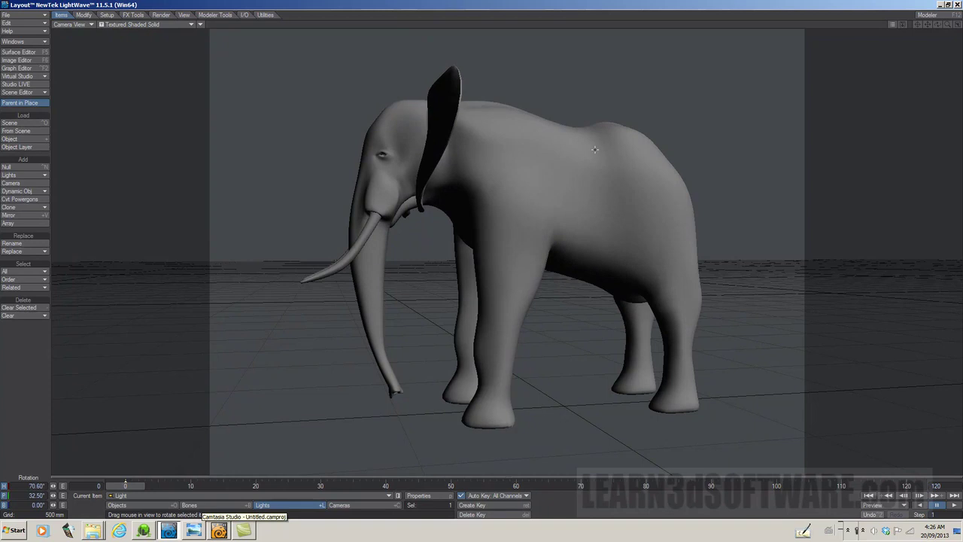
pyautogui.press('t')
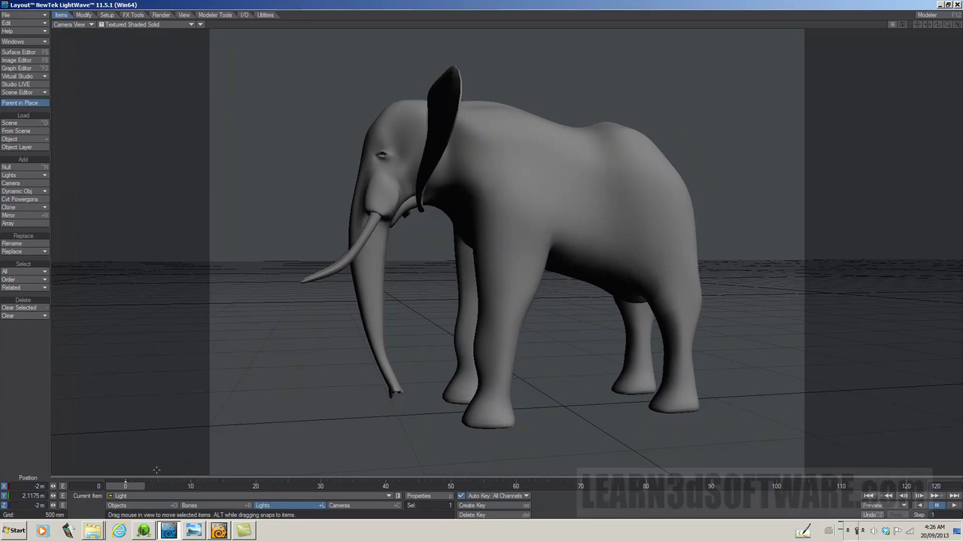
# Step: Enable node displacement in the elephant object's deformation properties and open its displacement Node Editor
pyautogui.click(132, 505)
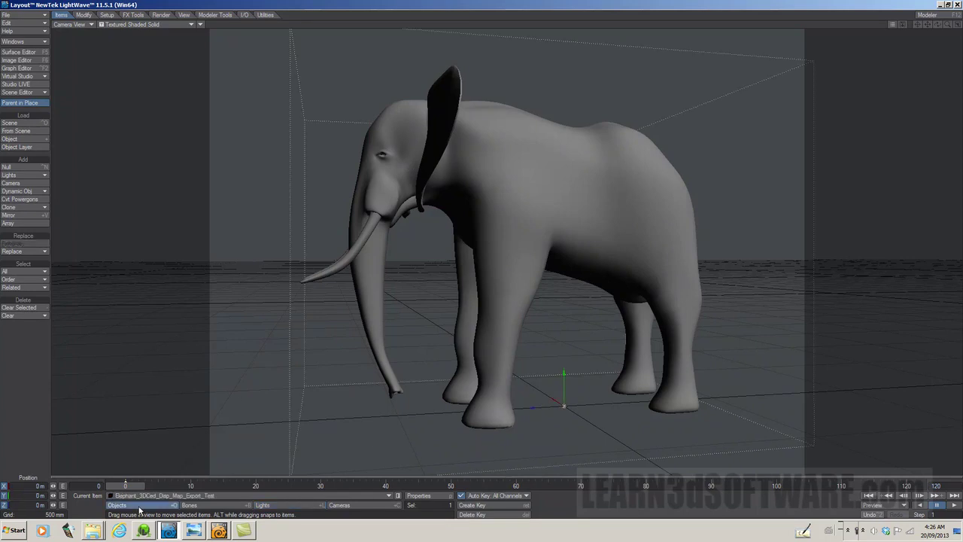
pyautogui.click(419, 495)
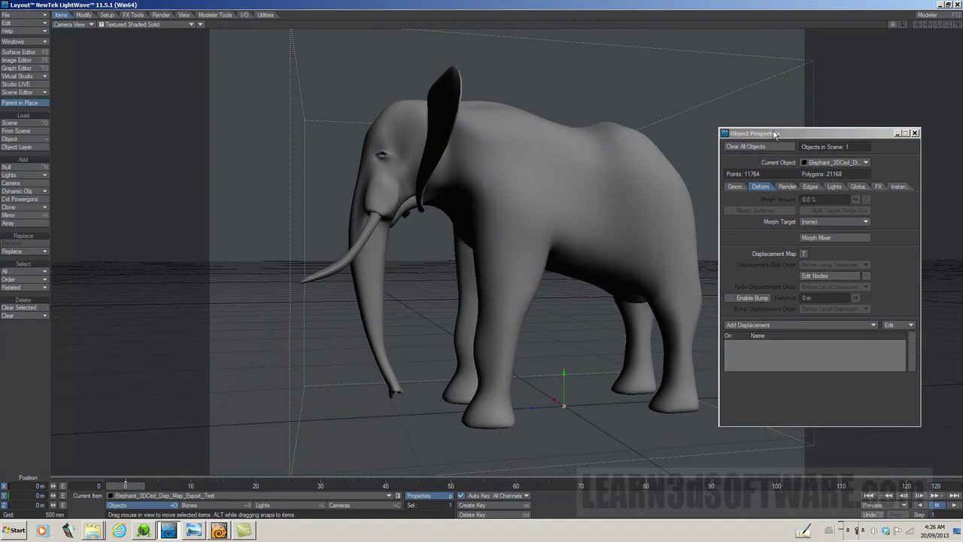
pyautogui.click(738, 186)
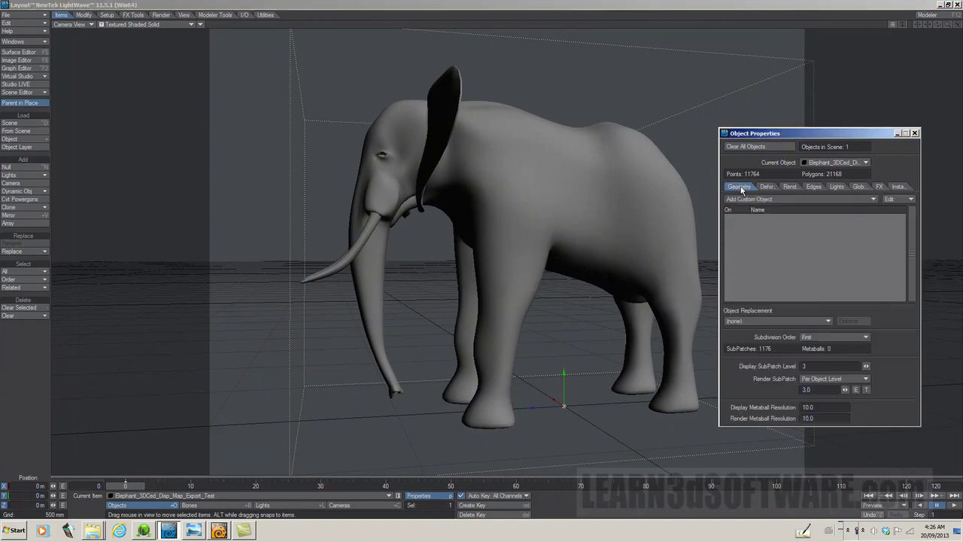
pyautogui.click(767, 188)
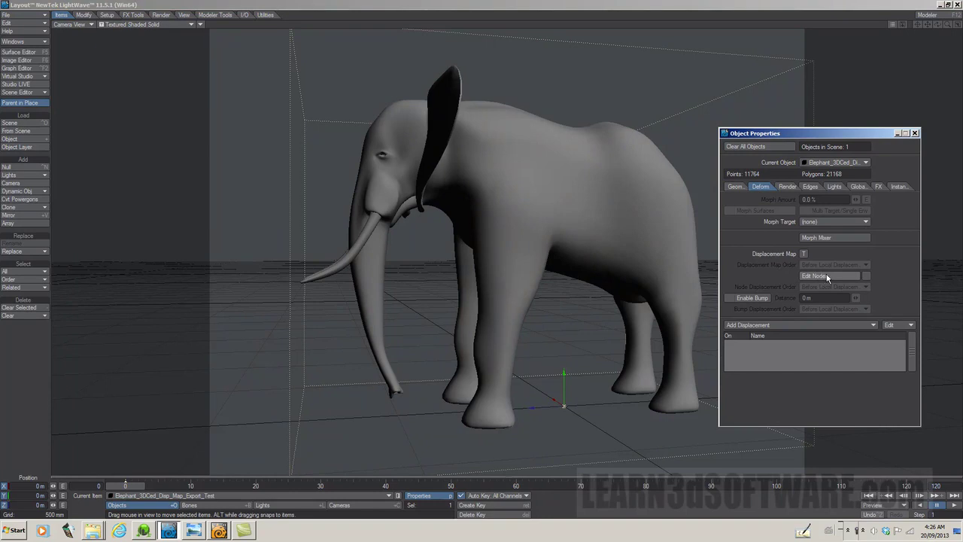
pyautogui.click(866, 276)
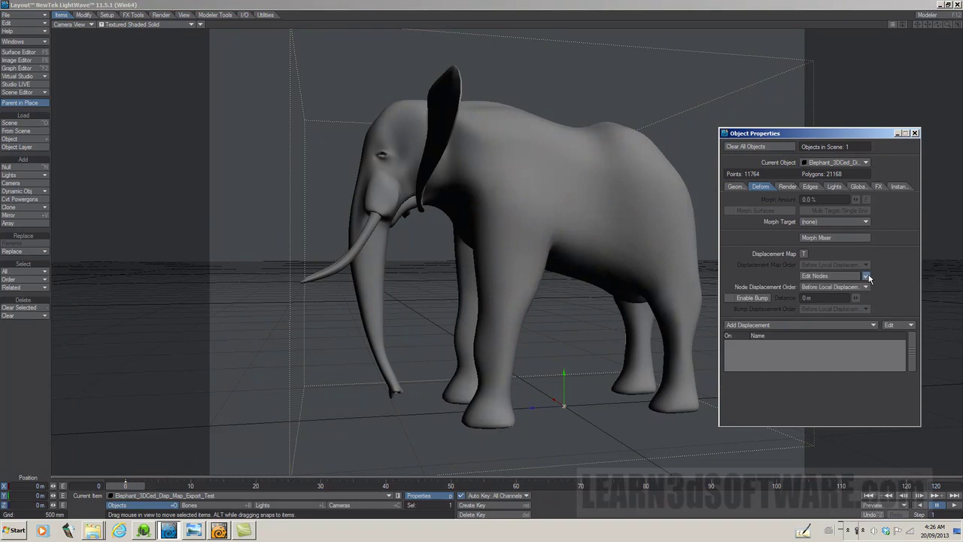
pyautogui.click(834, 276)
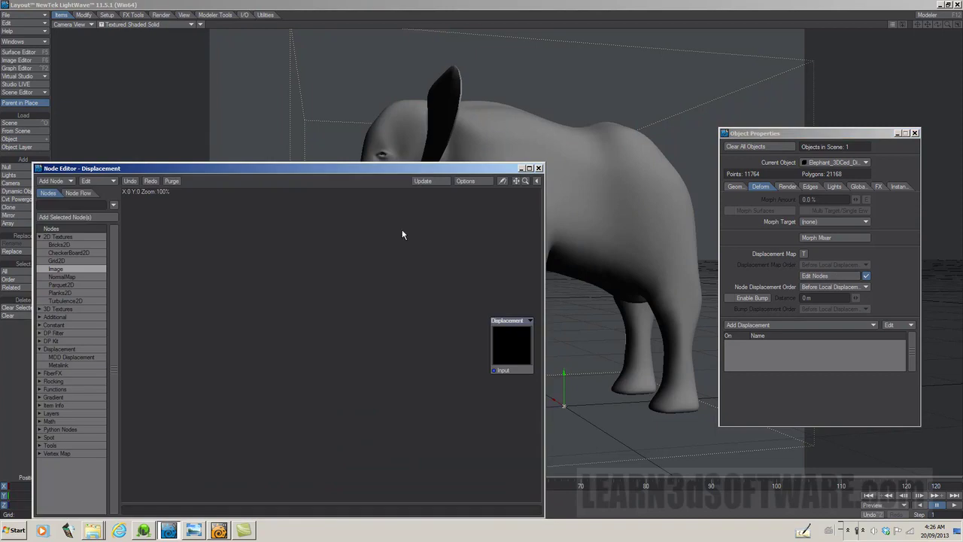
# Step: Reposition and widen the Node Editor window, placing the Displacement node toward the far end of the node workspace
pyautogui.moveTo(402, 172); pyautogui.dragTo(407, 78)
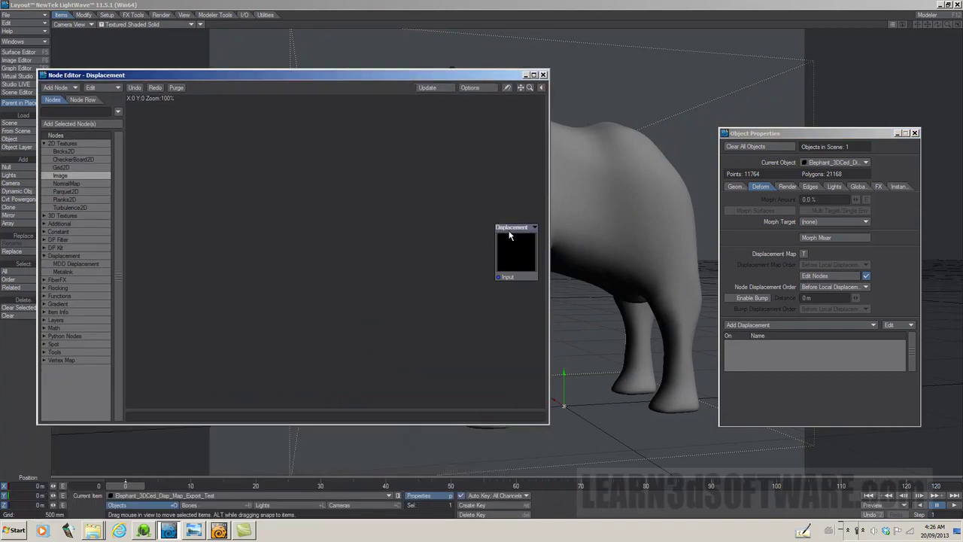
pyautogui.moveTo(510, 232); pyautogui.dragTo(472, 236)
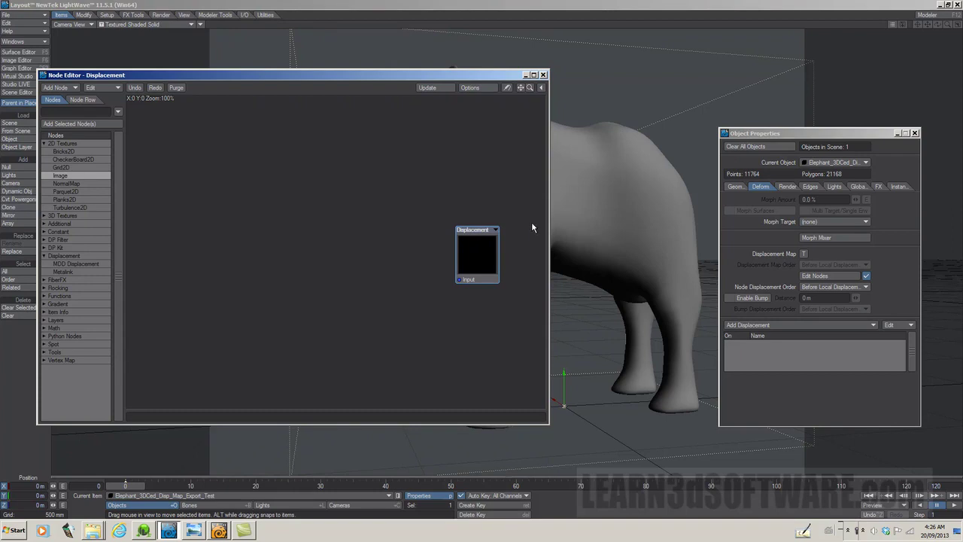
pyautogui.moveTo(550, 224); pyautogui.dragTo(602, 213)
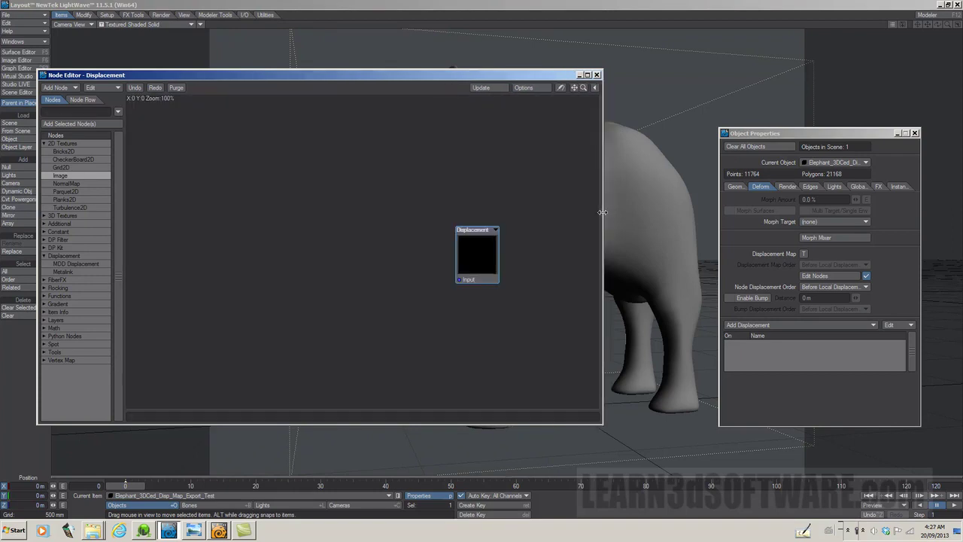
pyautogui.moveTo(483, 231); pyautogui.dragTo(542, 241)
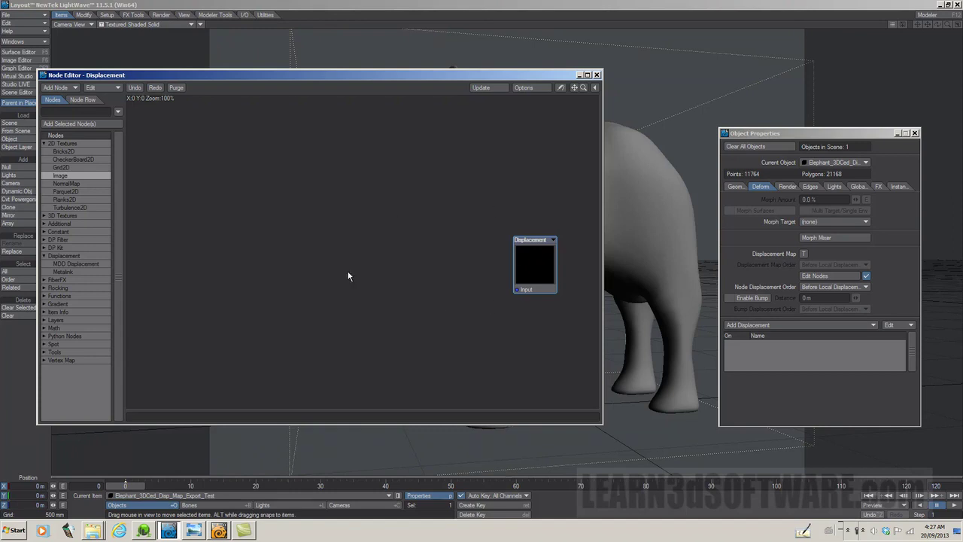
pyautogui.moveTo(423, 81); pyautogui.dragTo(441, 94)
pyautogui.moveTo(522, 259); pyautogui.dragTo(539, 275)
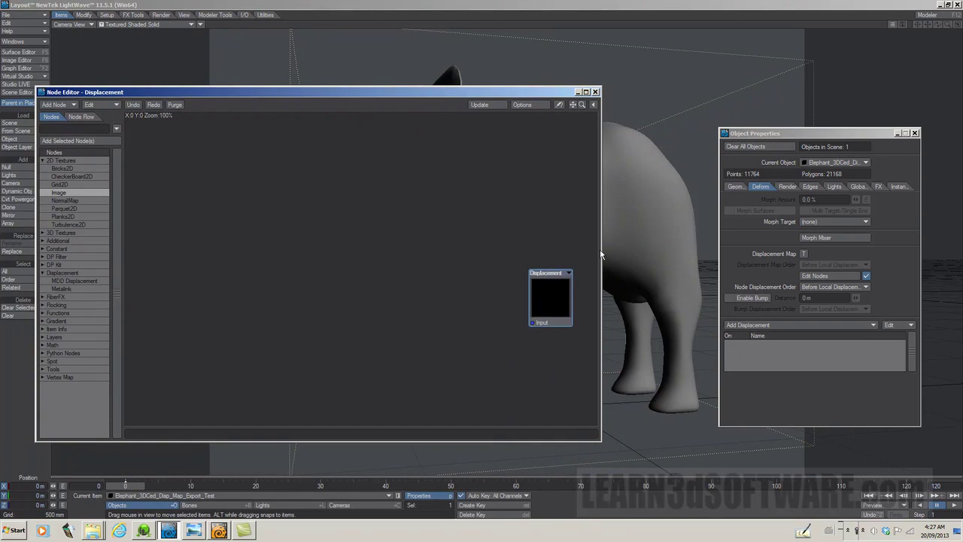
pyautogui.moveTo(503, 98); pyautogui.dragTo(514, 120)
pyautogui.moveTo(557, 298); pyautogui.dragTo(562, 303)
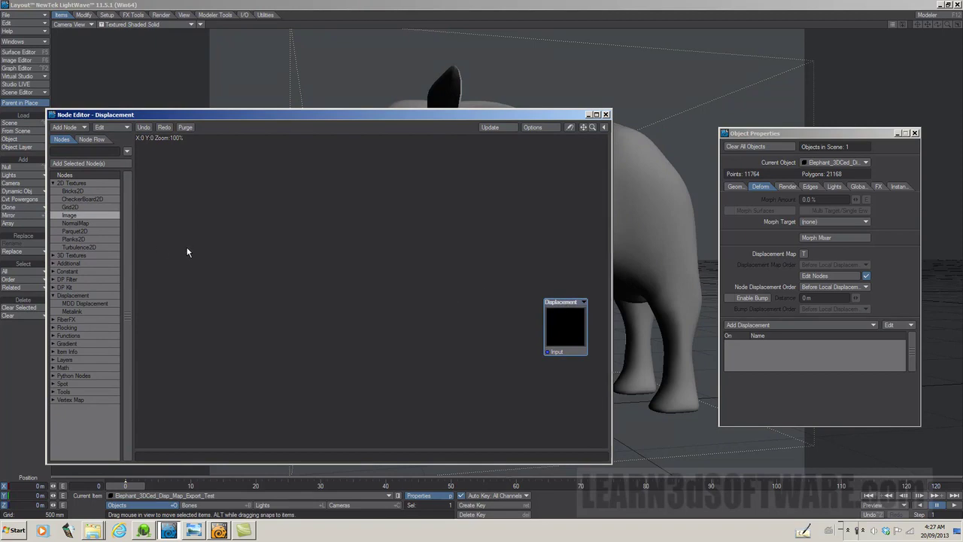
# Step: Add a 2D Image texture node, widen the workspace, and space the Image and Displacement nodes far apart
pyautogui.doubleClick(69, 216)
pyautogui.moveTo(383, 220); pyautogui.dragTo(201, 182)
pyautogui.moveTo(611, 224); pyautogui.dragTo(696, 216)
pyautogui.moveTo(568, 302); pyautogui.dragTo(634, 238)
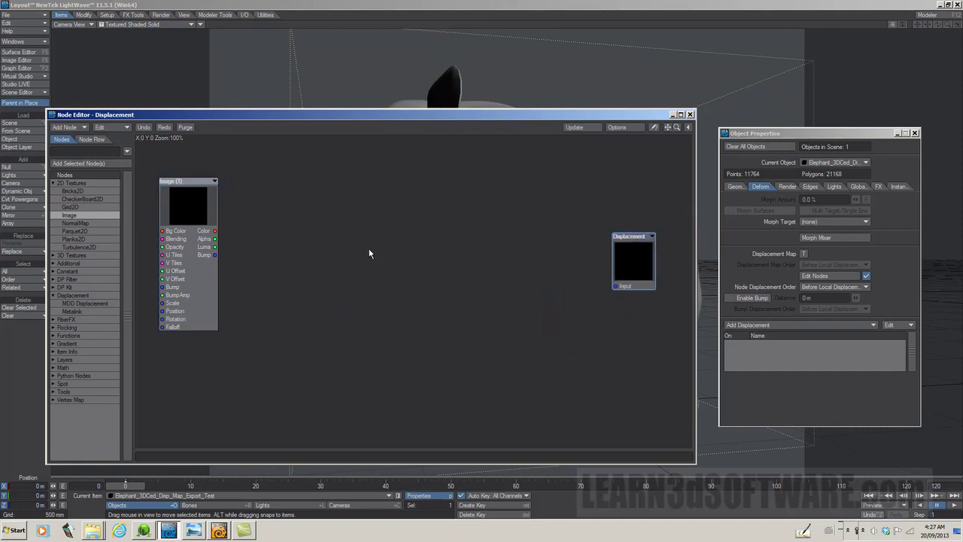
# Step: Add a Spot Info node and place it beside the Image node
pyautogui.click(54, 265)
pyautogui.click(53, 265)
pyautogui.click(52, 272)
pyautogui.click(52, 272)
pyautogui.click(53, 384)
pyautogui.doubleClick(79, 399)
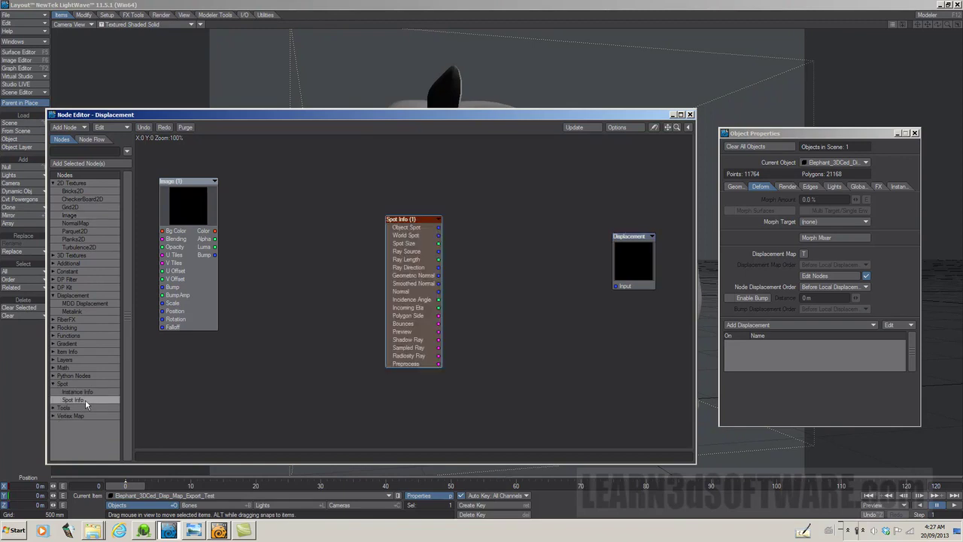
pyautogui.moveTo(412, 224); pyautogui.dragTo(308, 163)
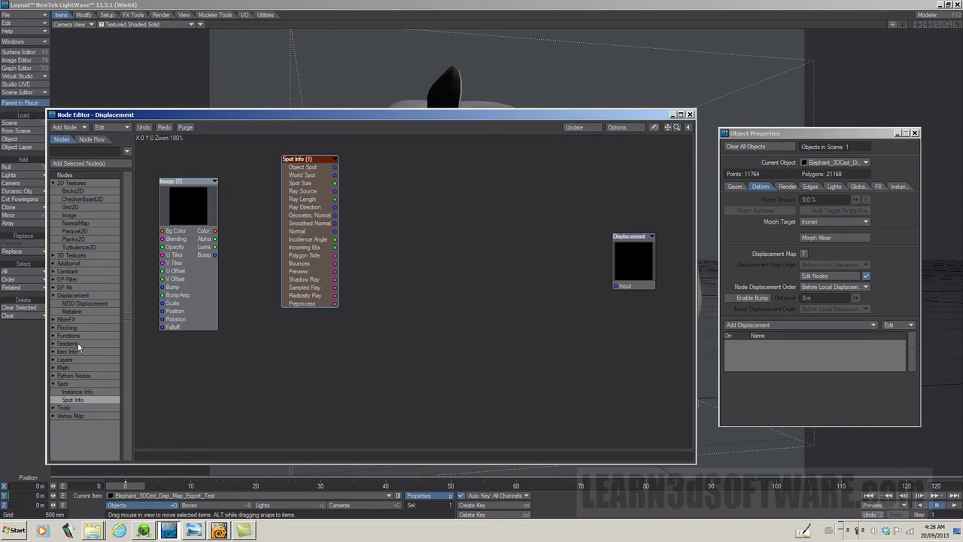
# Step: Add a scalar Multiply math node and place it between the Spot Info and Displacement nodes
pyautogui.click(53, 368)
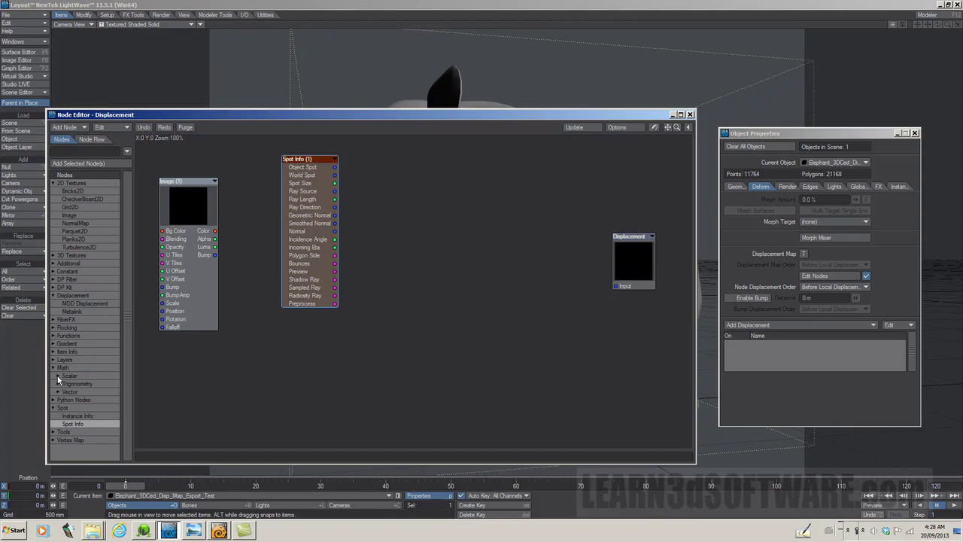
pyautogui.click(58, 376)
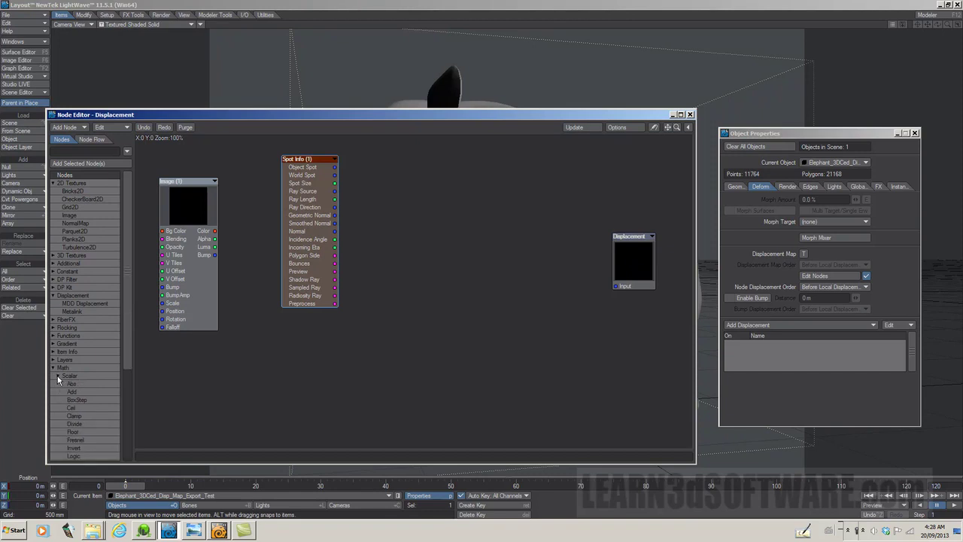
pyautogui.moveTo(129, 364); pyautogui.dragTo(129, 435)
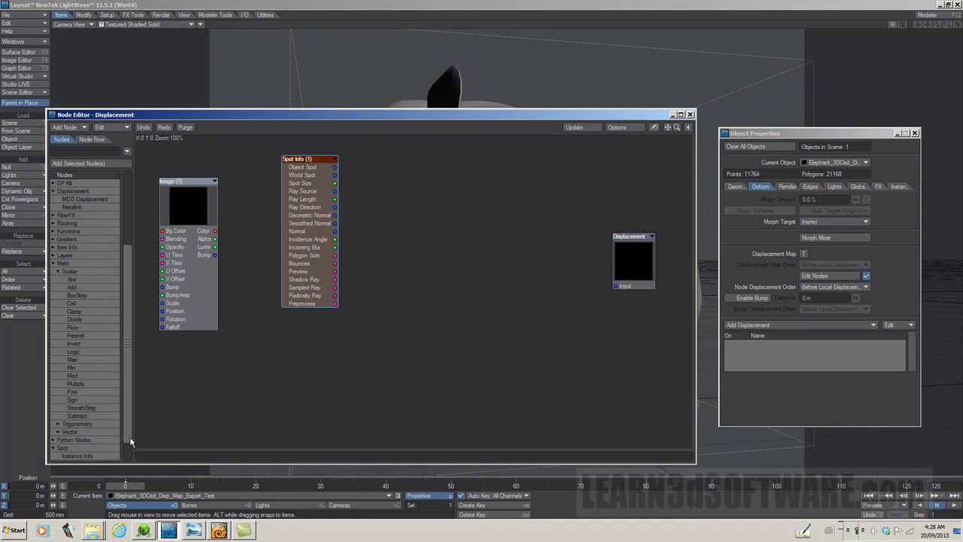
pyautogui.doubleClick(83, 383)
pyautogui.moveTo(410, 288); pyautogui.dragTo(484, 300)
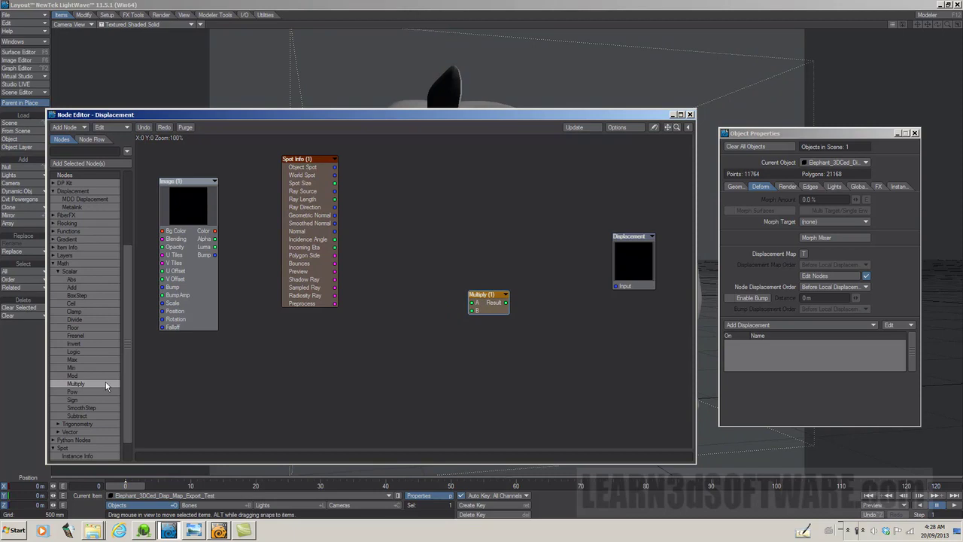
# Step: Add a scalar Subtract math node and place it below the Spot Info node
pyautogui.doubleClick(83, 415)
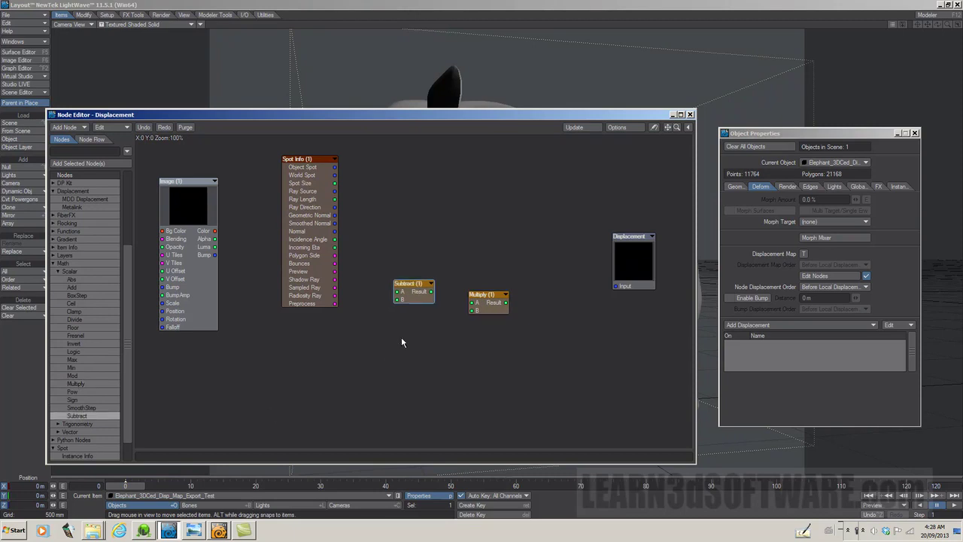
pyautogui.moveTo(414, 287); pyautogui.dragTo(286, 379)
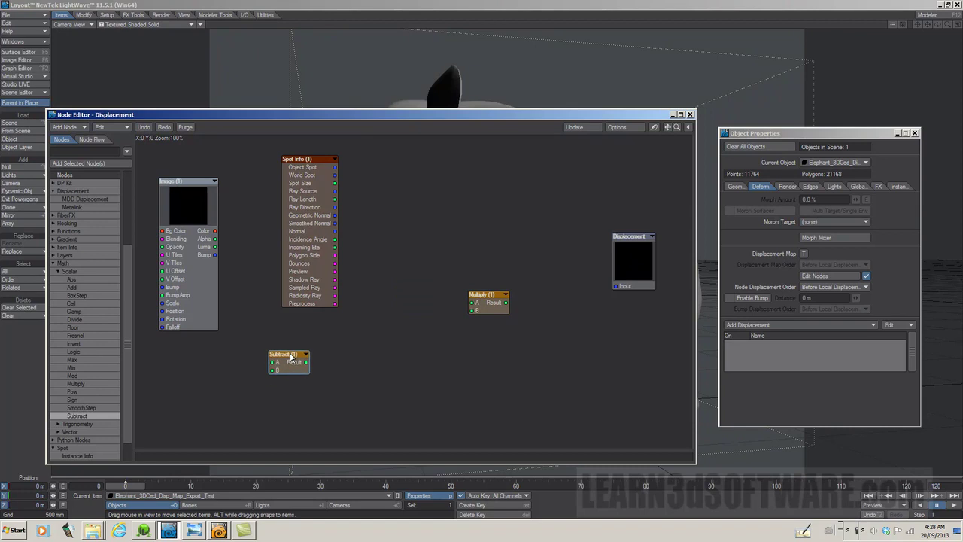
# Step: Examine the settings of the Subtract node and of the Image node, closing each properties window
pyautogui.doubleClick(283, 363)
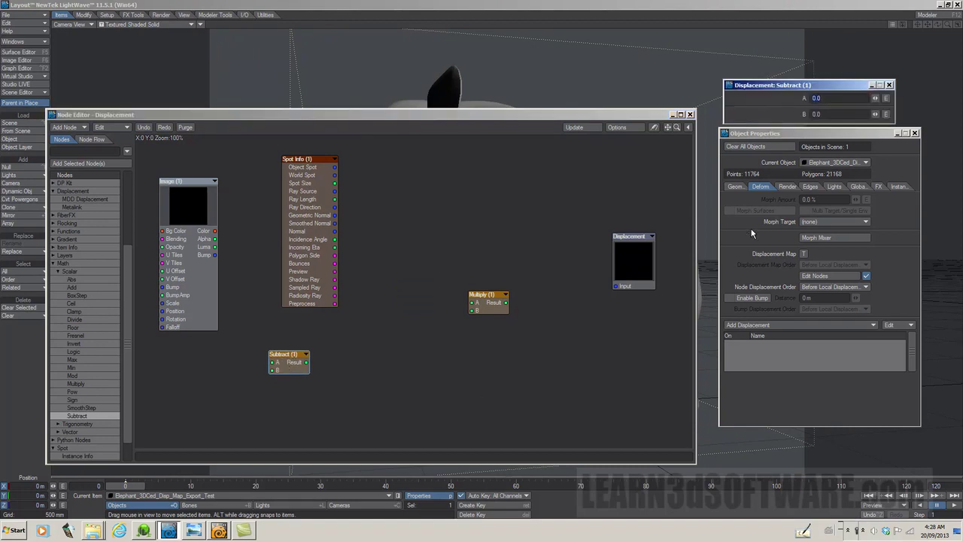
pyautogui.moveTo(839, 88); pyautogui.dragTo(509, 195)
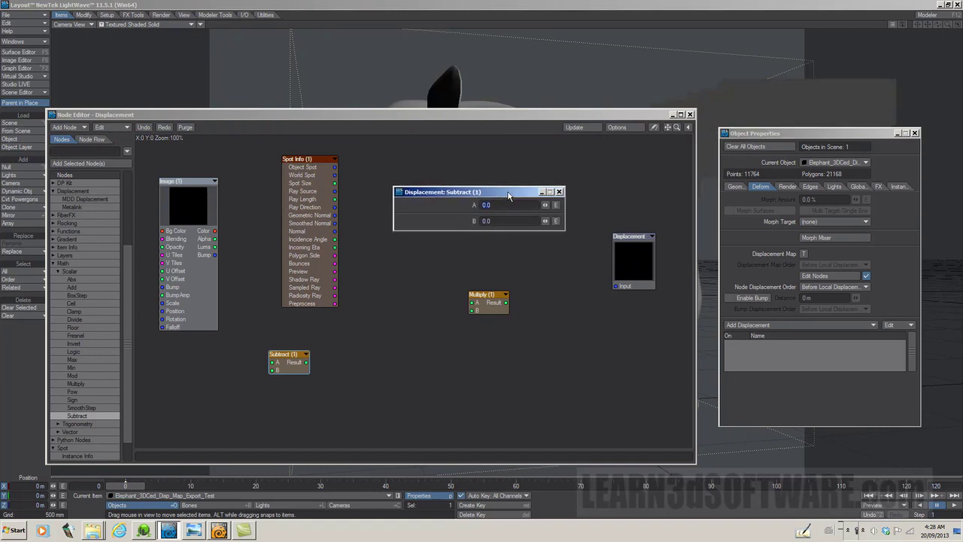
pyautogui.click(342, 216)
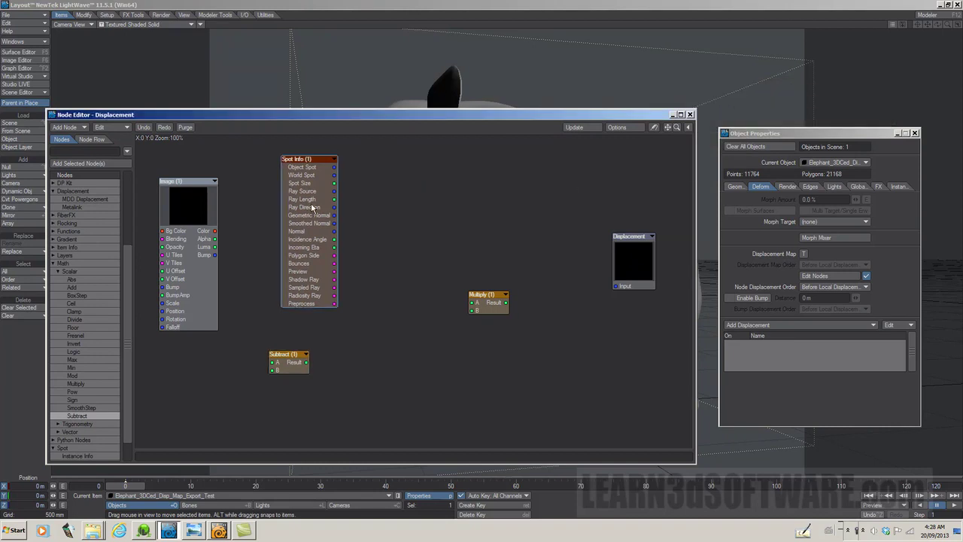
pyautogui.doubleClick(192, 204)
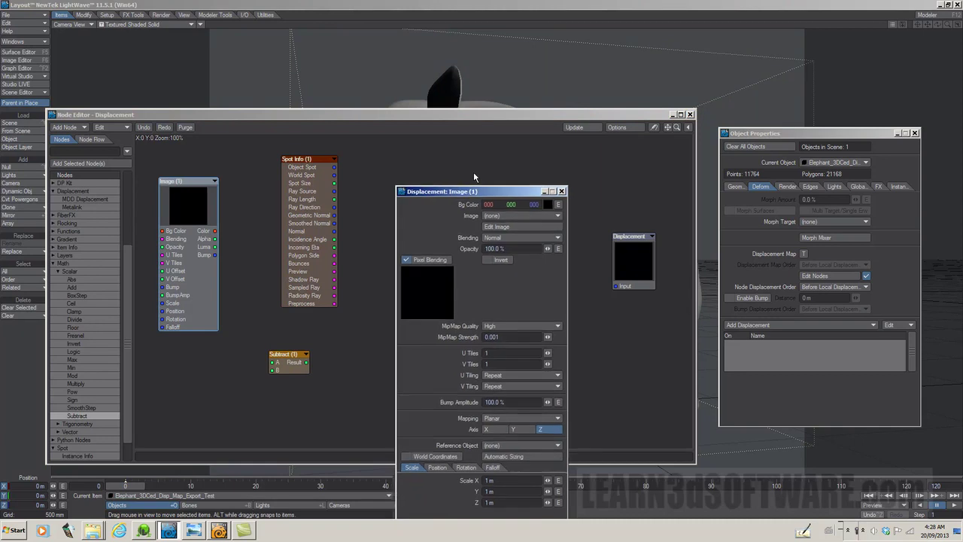
pyautogui.moveTo(458, 195); pyautogui.dragTo(437, 150)
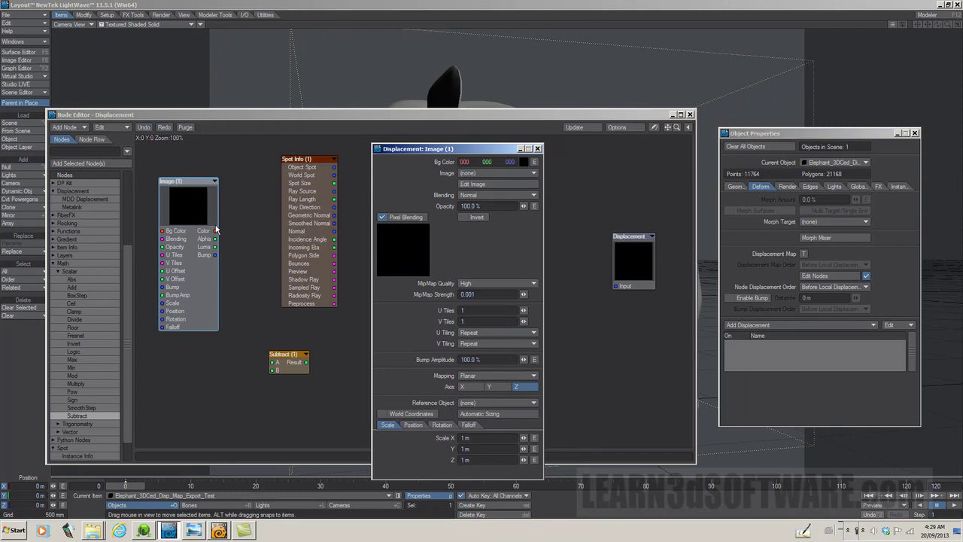
pyautogui.click(538, 149)
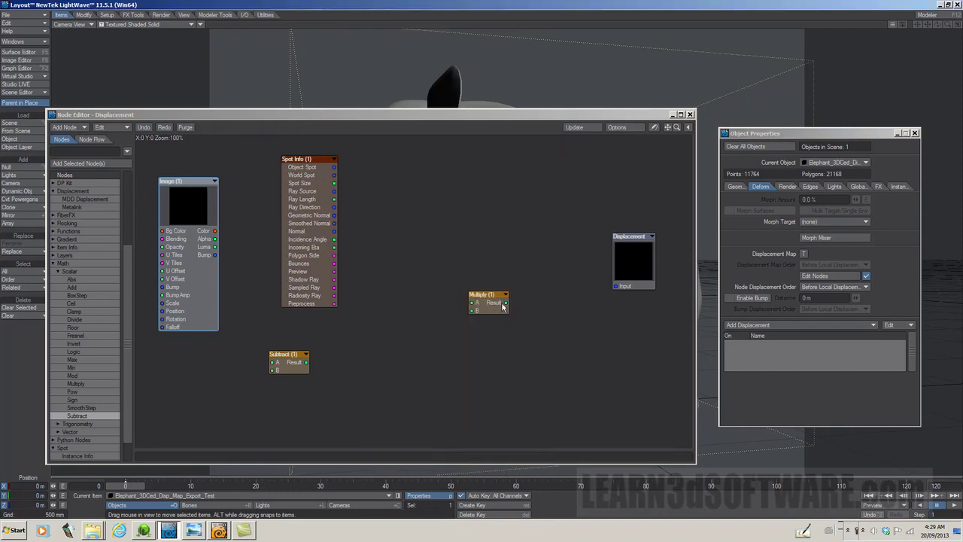
# Step: Line up the Multiply node with the Subtract node and add a vector Scale math node
pyautogui.moveTo(488, 298); pyautogui.dragTo(448, 355)
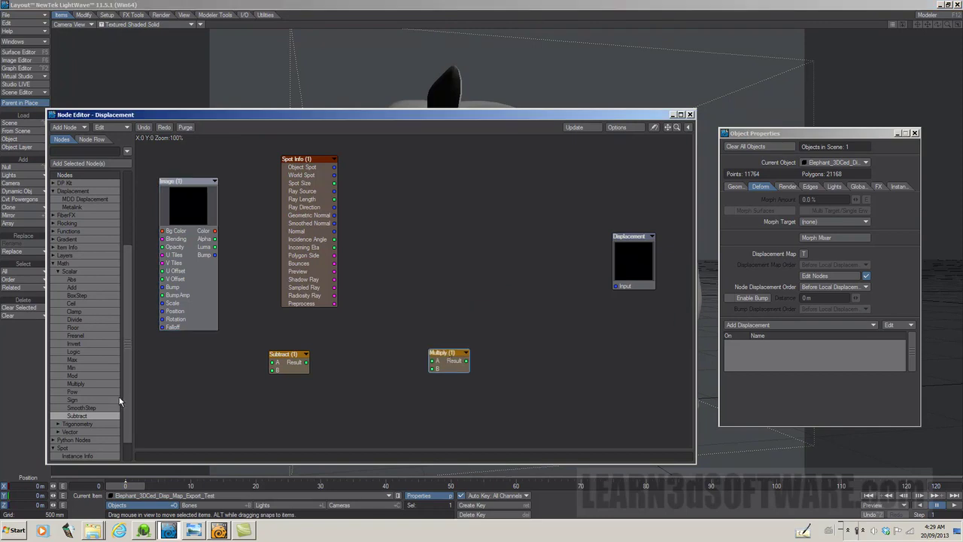
pyautogui.moveTo(124, 401); pyautogui.dragTo(124, 416)
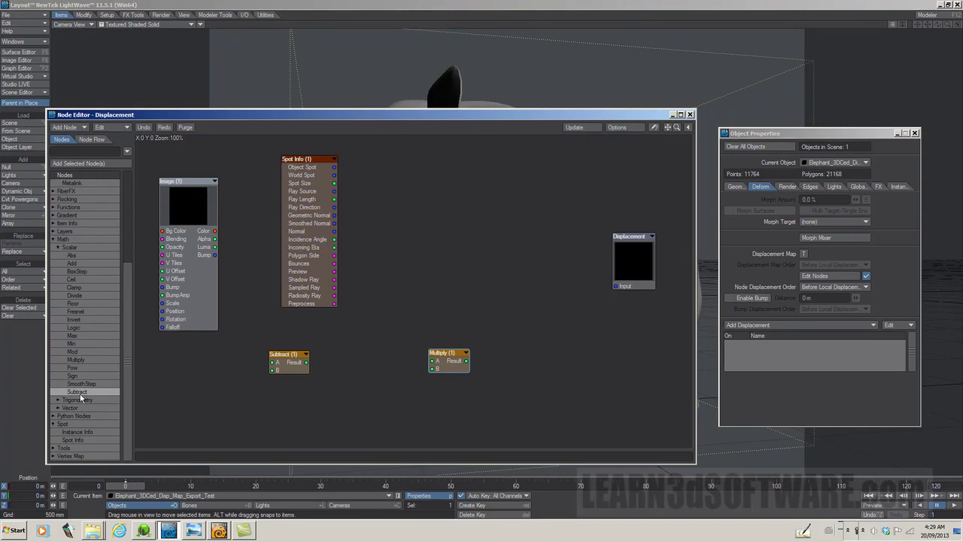
pyautogui.click(58, 400)
pyautogui.scroll(-2, 126, 402)
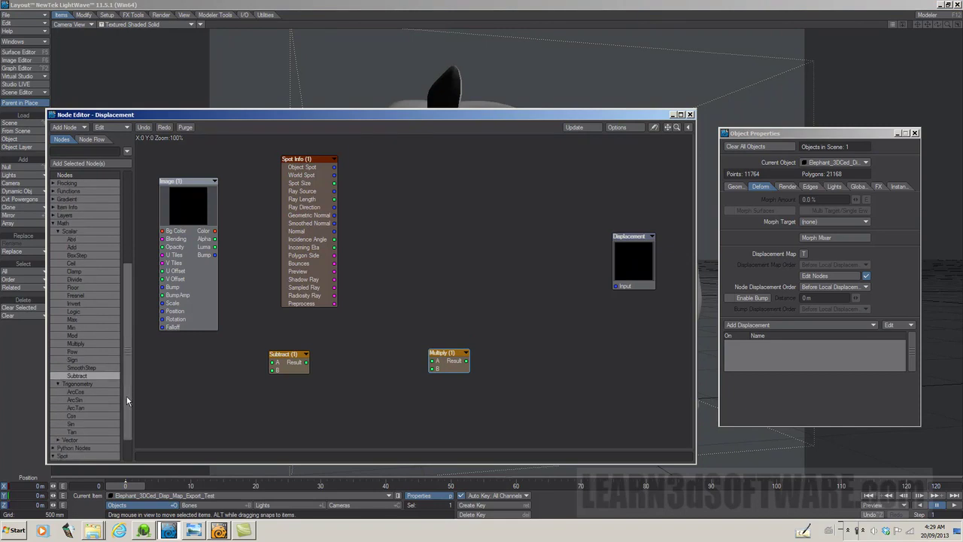
pyautogui.click(58, 408)
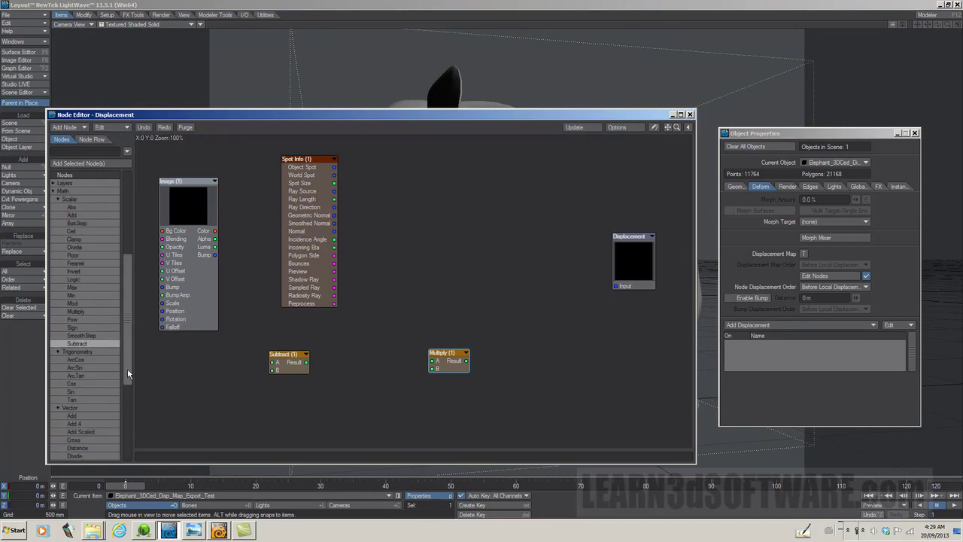
pyautogui.scroll(-6, 127, 399)
pyautogui.scroll(-2, 130, 428)
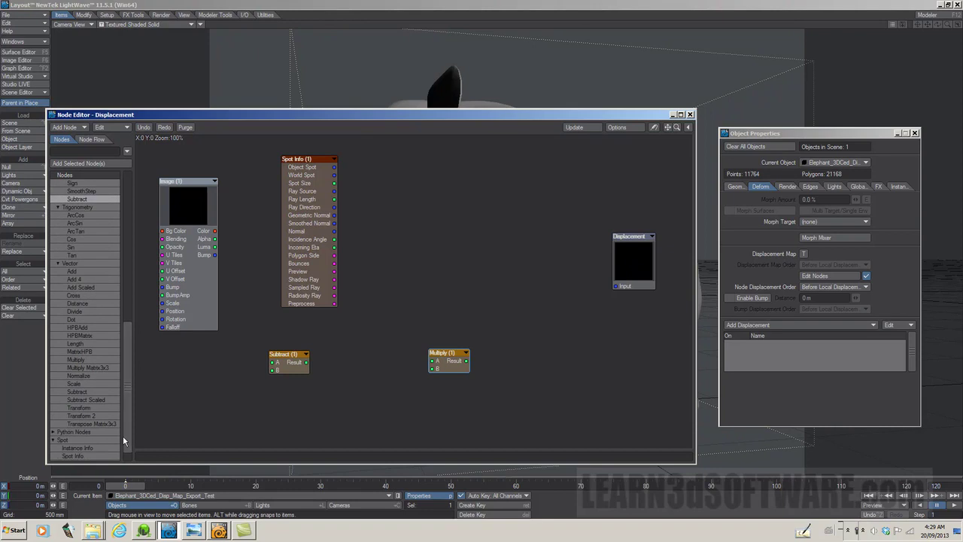
pyautogui.doubleClick(79, 383)
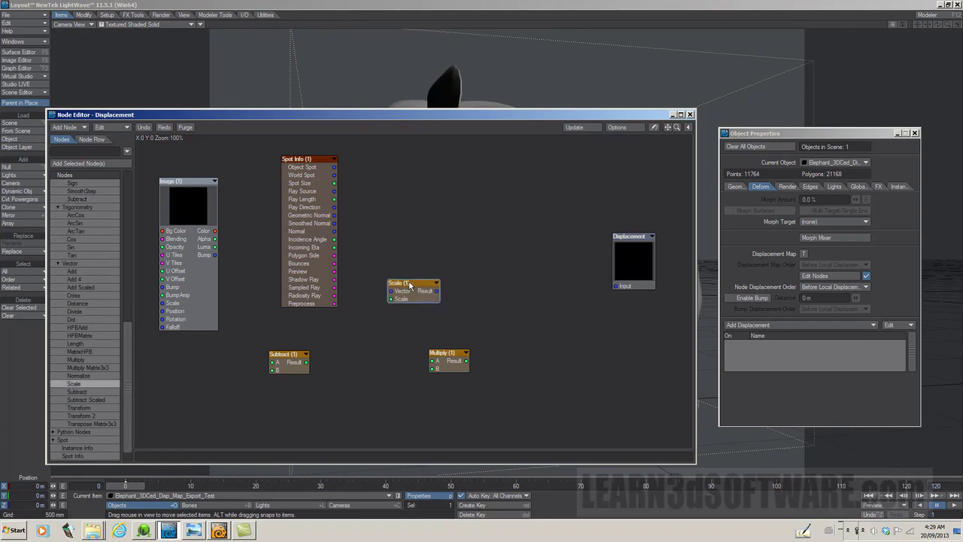
# Step: Connect the Scale node's Result to the Displacement Input and Multiply's Result to the Scale node's Scale input
pyautogui.moveTo(409, 285); pyautogui.dragTo(615, 291)
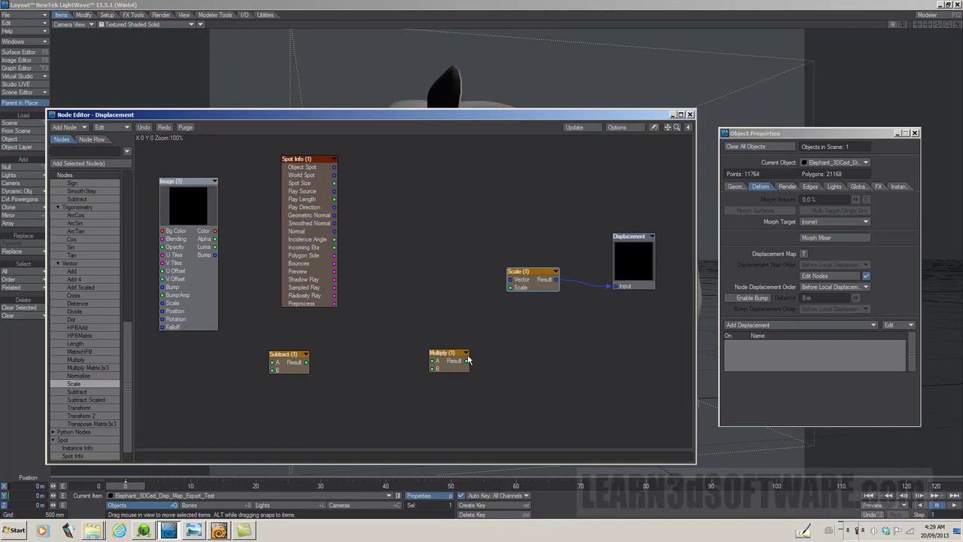
pyautogui.moveTo(457, 357); pyautogui.dragTo(434, 349)
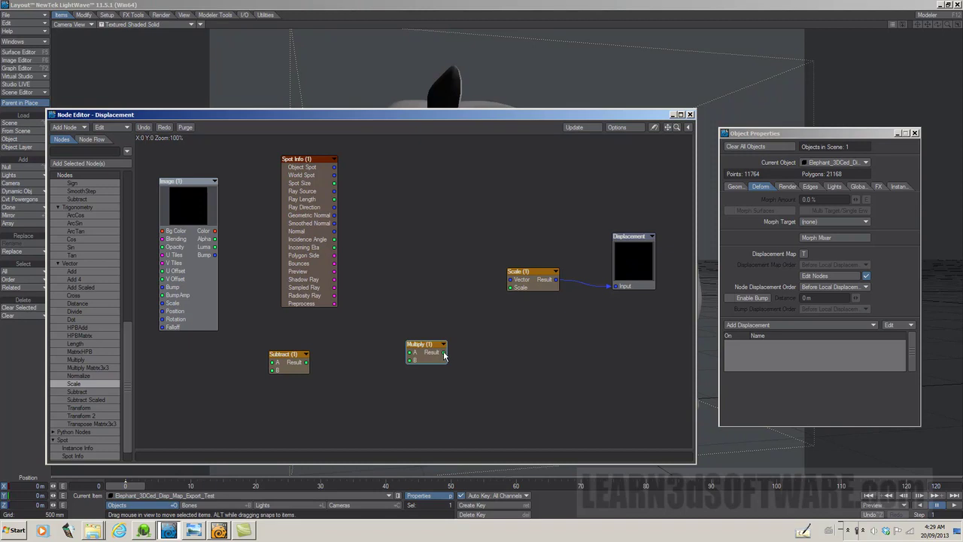
pyautogui.moveTo(444, 352); pyautogui.dragTo(509, 286)
# Step: Connect Spot Info's Normal output to the Scale node's Vector input and Subtract's Result to Multiply's A input
pyautogui.moveTo(316, 160); pyautogui.dragTo(302, 150)
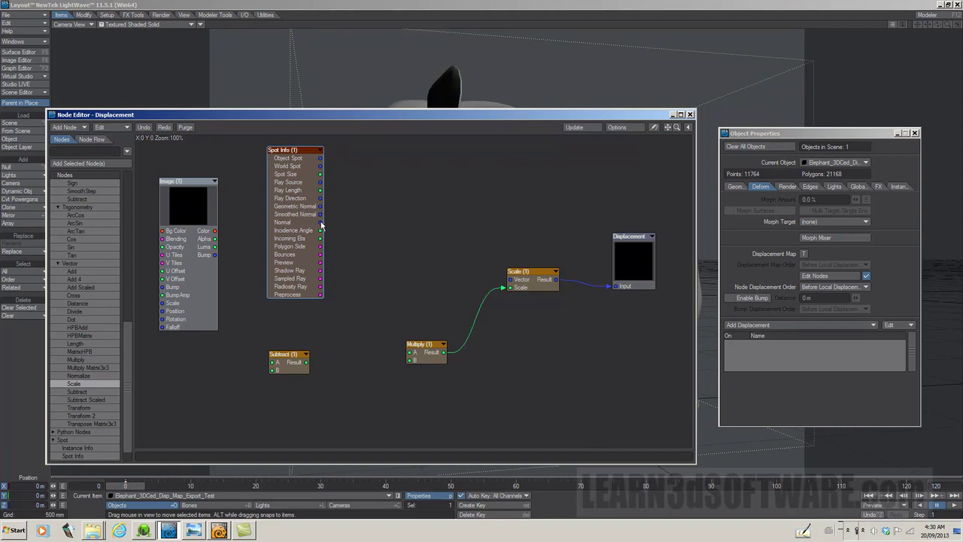
pyautogui.moveTo(322, 225); pyautogui.dragTo(509, 282)
pyautogui.click(307, 366)
pyautogui.moveTo(307, 366); pyautogui.dragTo(410, 352)
pyautogui.moveTo(294, 354)
pyautogui.mouseDown()
pyautogui.moveTo(317, 351)
pyautogui.moveTo(304, 351)
pyautogui.mouseUp()
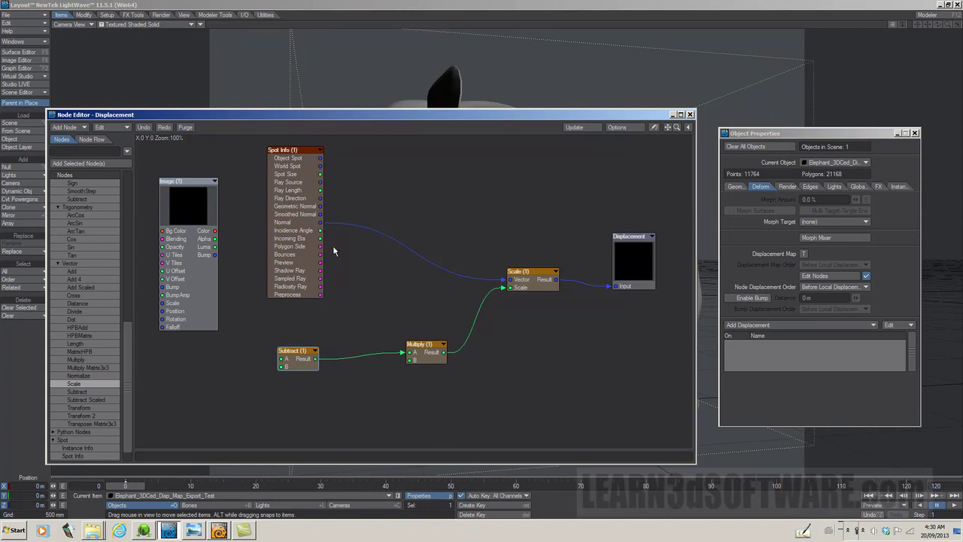
# Step: Shift the Scale and Displacement nodes slightly to tidy the node layout
pyautogui.moveTo(531, 271)
pyautogui.mouseDown()
pyautogui.moveTo(550, 273)
pyautogui.moveTo(541, 265)
pyautogui.mouseUp()
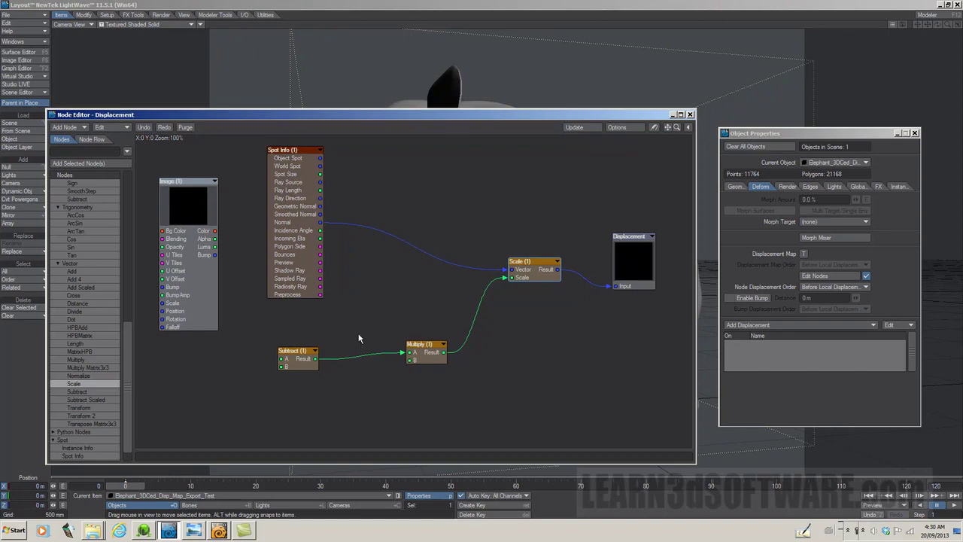
pyautogui.click(632, 238)
pyautogui.moveTo(632, 239)
pyautogui.mouseDown()
pyautogui.moveTo(656, 217)
pyautogui.moveTo(640, 239)
pyautogui.moveTo(627, 231)
pyautogui.moveTo(642, 233)
pyautogui.mouseUp()
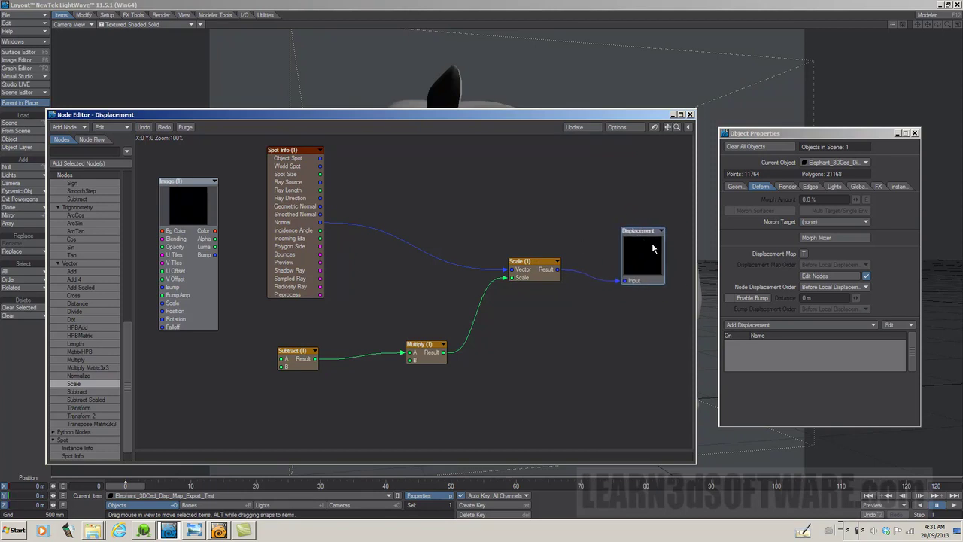
# Step: Examine the A and B values in the Subtract and Multiply node settings
pyautogui.click(186, 188)
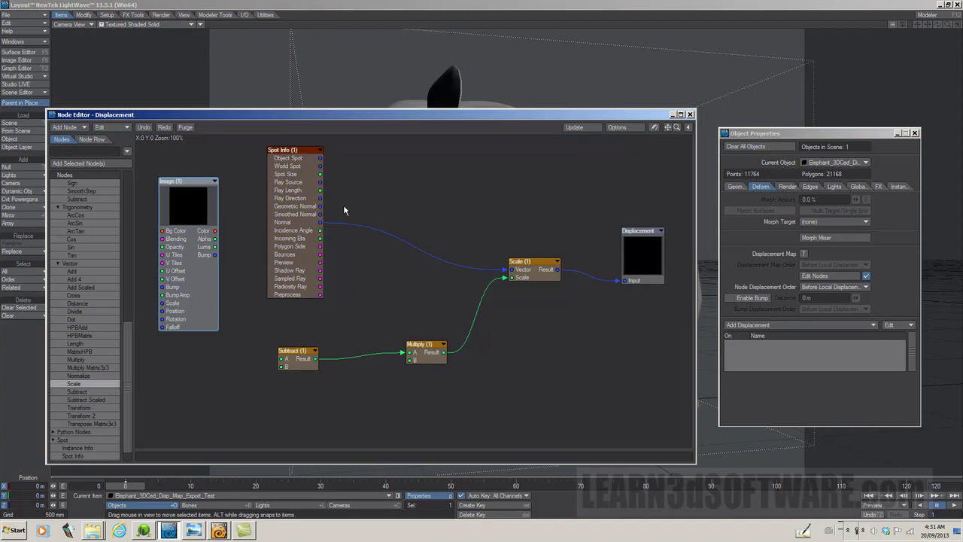
pyautogui.doubleClick(293, 359)
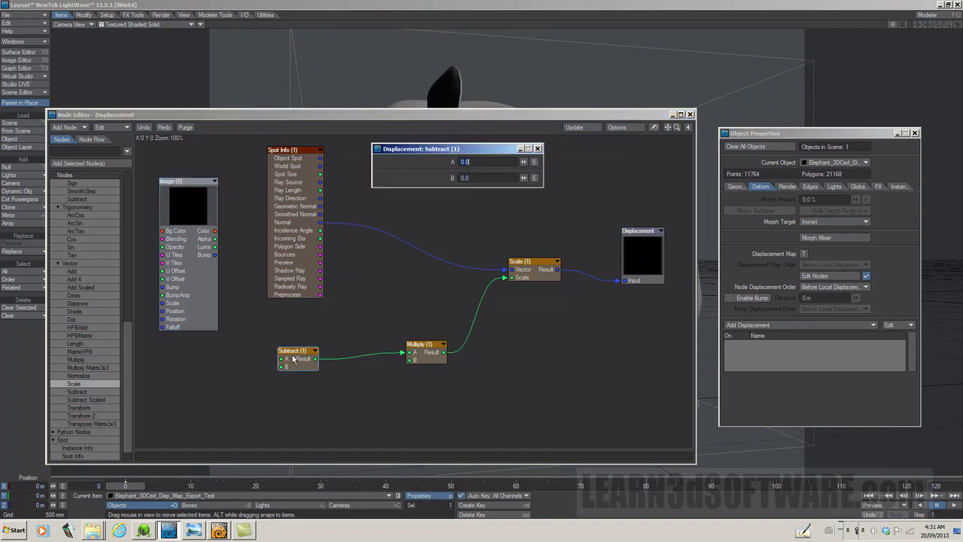
pyautogui.click(418, 353)
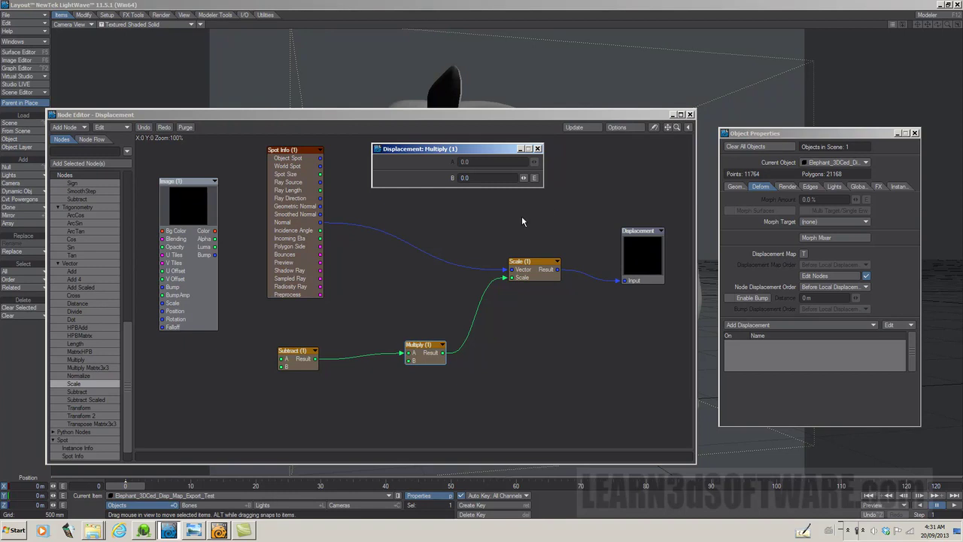
pyautogui.moveTo(483, 153); pyautogui.dragTo(496, 178)
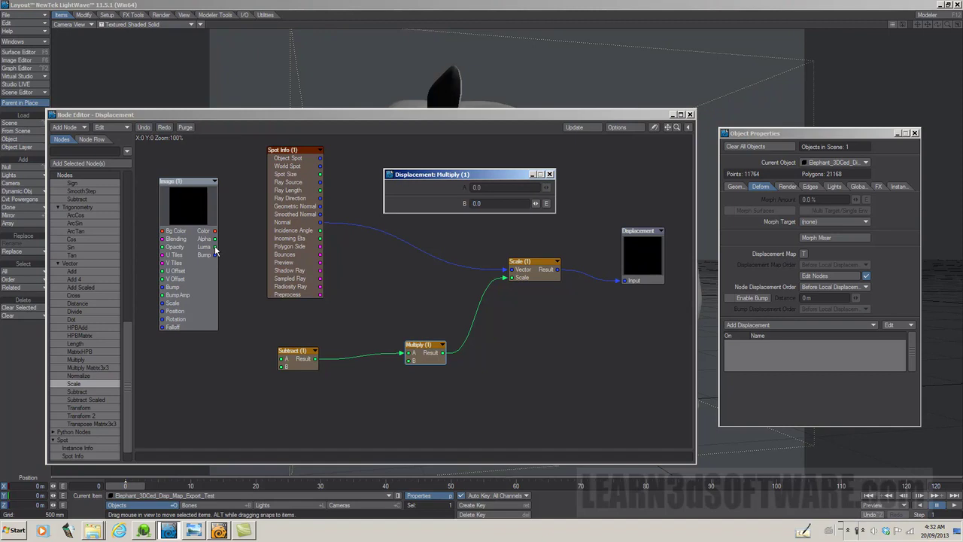
# Step: Connect the Image node's Luma output to Subtract's A input and rearrange the Image and Spot Info nodes for a clearer layout
pyautogui.moveTo(215, 251); pyautogui.dragTo(279, 359)
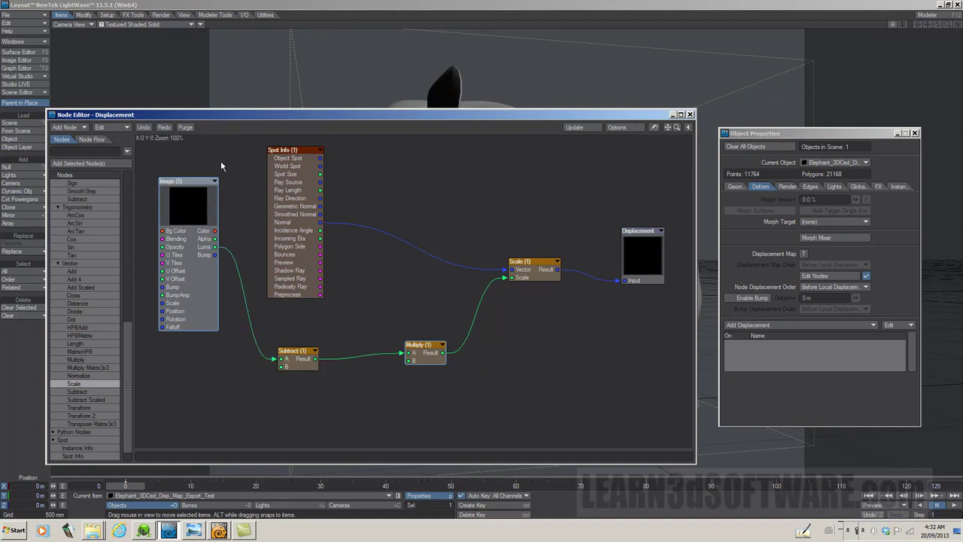
pyautogui.moveTo(201, 181); pyautogui.dragTo(198, 271)
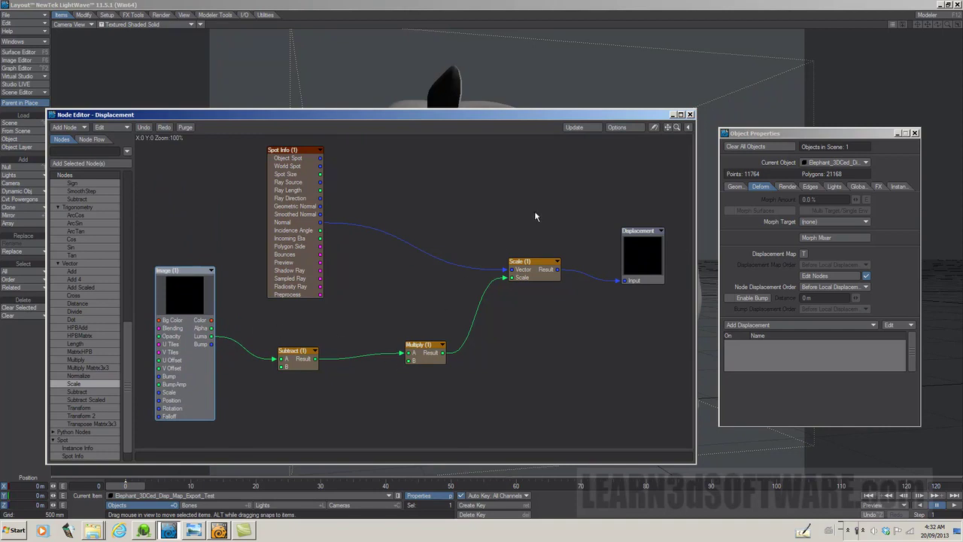
pyautogui.moveTo(505, 118); pyautogui.dragTo(508, 91)
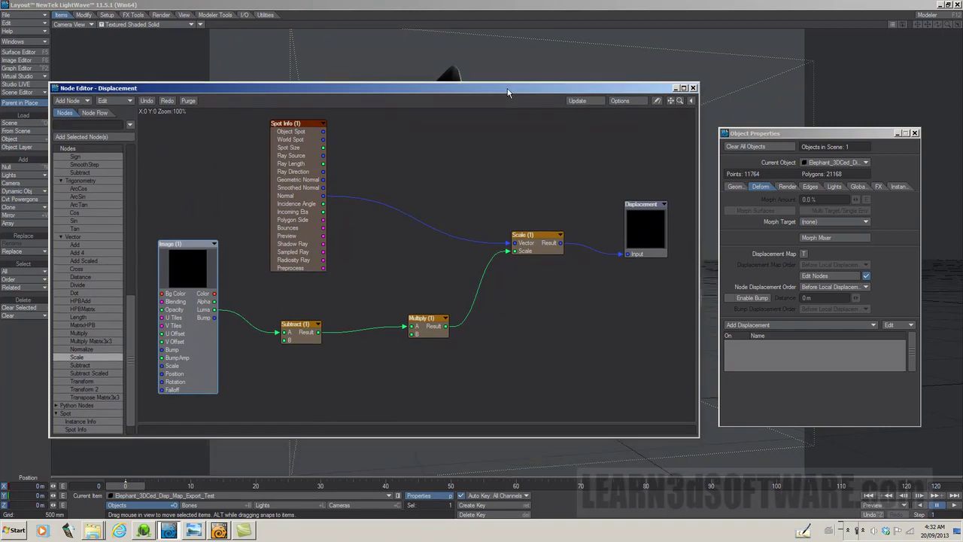
pyautogui.moveTo(307, 128); pyautogui.dragTo(292, 126)
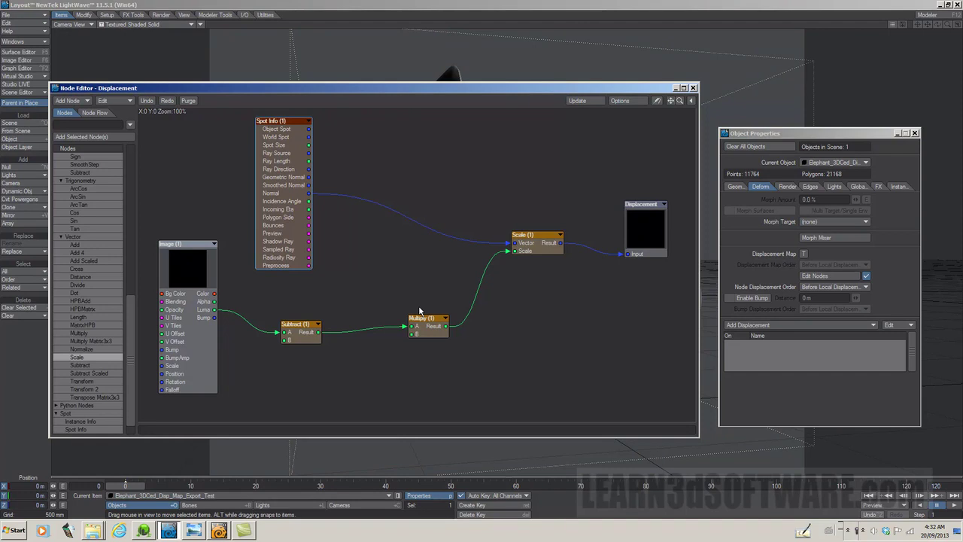
# Step: Set the Subtract node's B value to 0.5
pyautogui.doubleClick(303, 333)
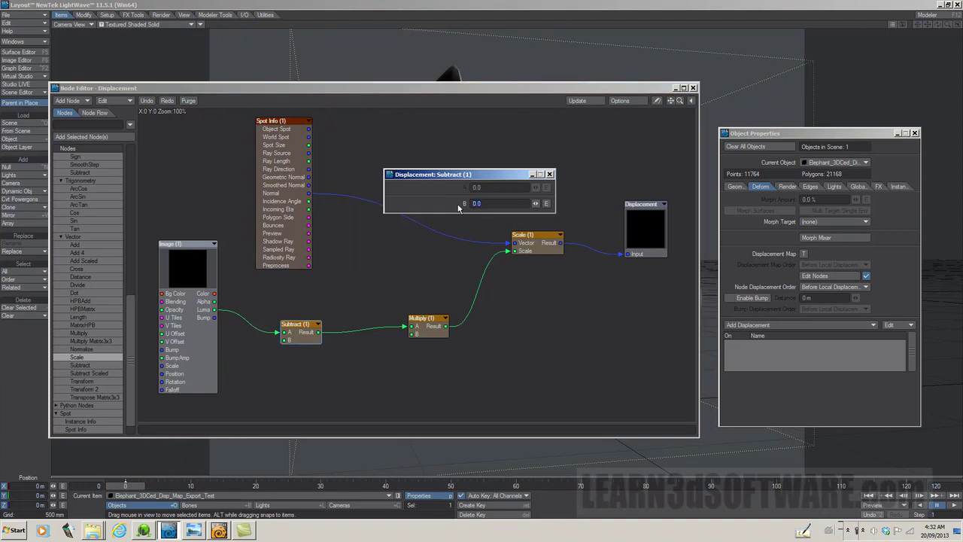
pyautogui.write('.5')
# Step: Examine the settings of the Multiply and Scale nodes, keeping the Scale properties window clear of its node
pyautogui.doubleClick(424, 322)
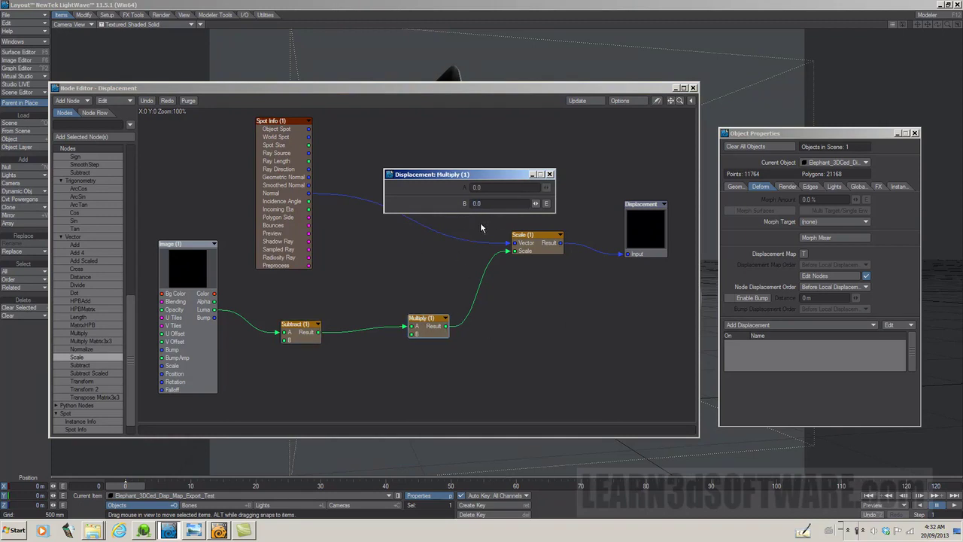
pyautogui.click(421, 258)
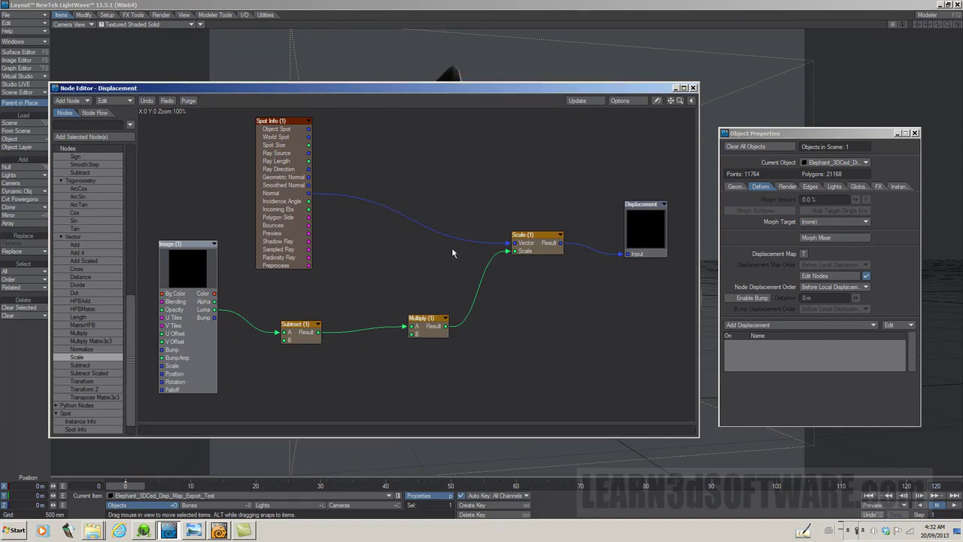
pyautogui.doubleClick(539, 246)
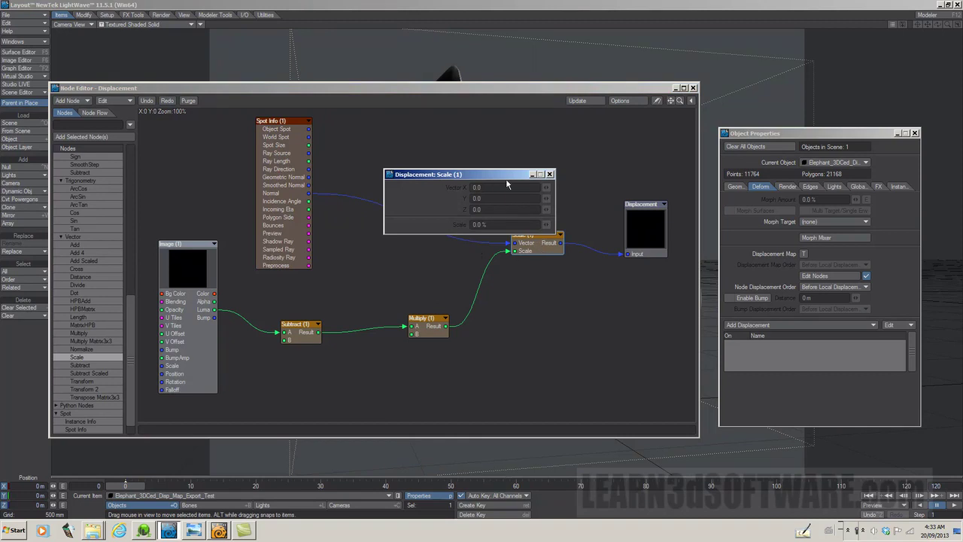
pyautogui.moveTo(509, 178); pyautogui.dragTo(471, 147)
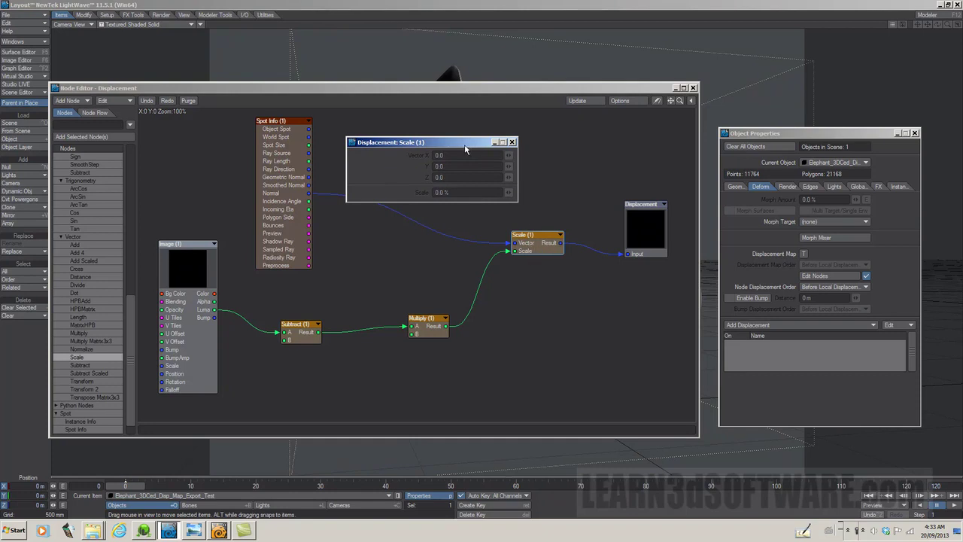
pyautogui.moveTo(466, 143); pyautogui.dragTo(473, 165)
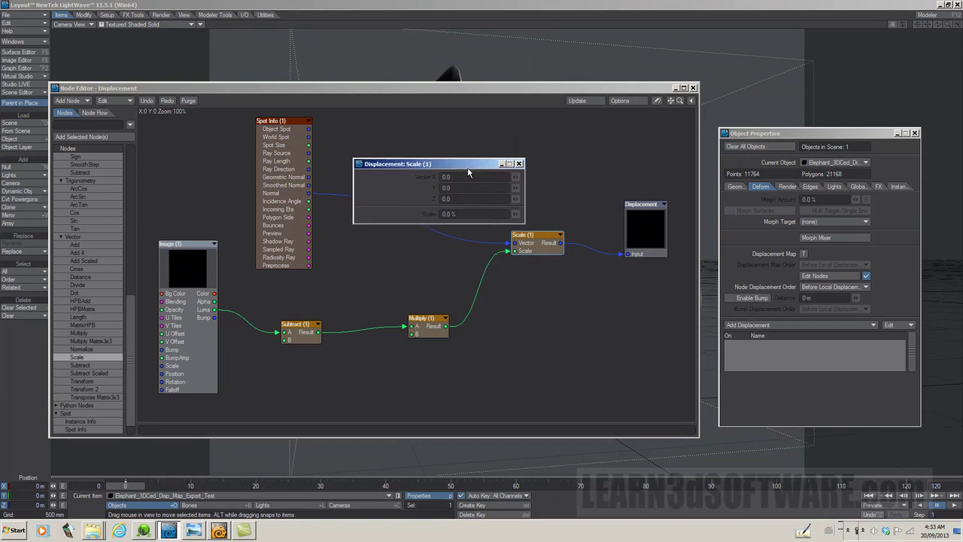
pyautogui.moveTo(477, 170)
pyautogui.mouseDown()
pyautogui.moveTo(479, 181)
pyautogui.moveTo(473, 156)
pyautogui.mouseUp()
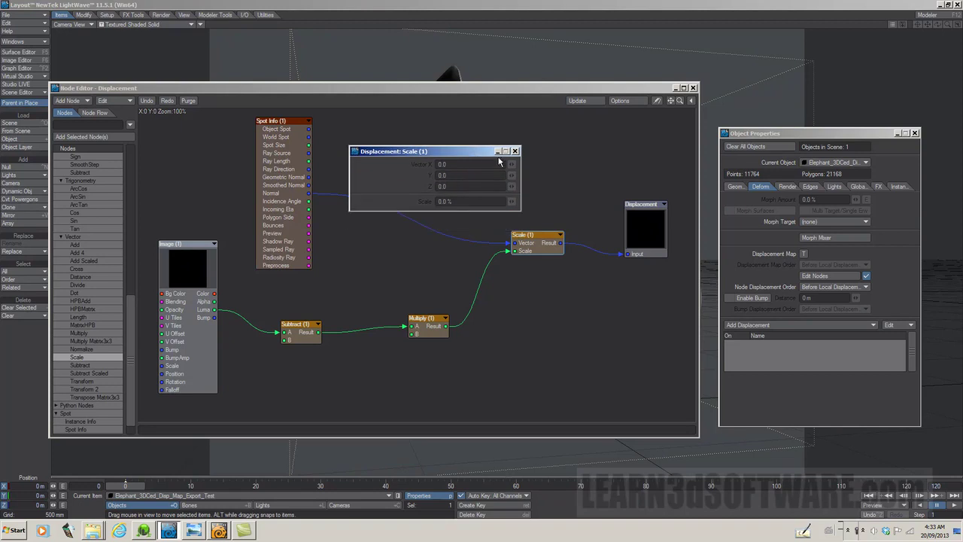
# Step: Close the Scale node's properties and review the Displacement and Spot Info nodes in the network
pyautogui.click(516, 151)
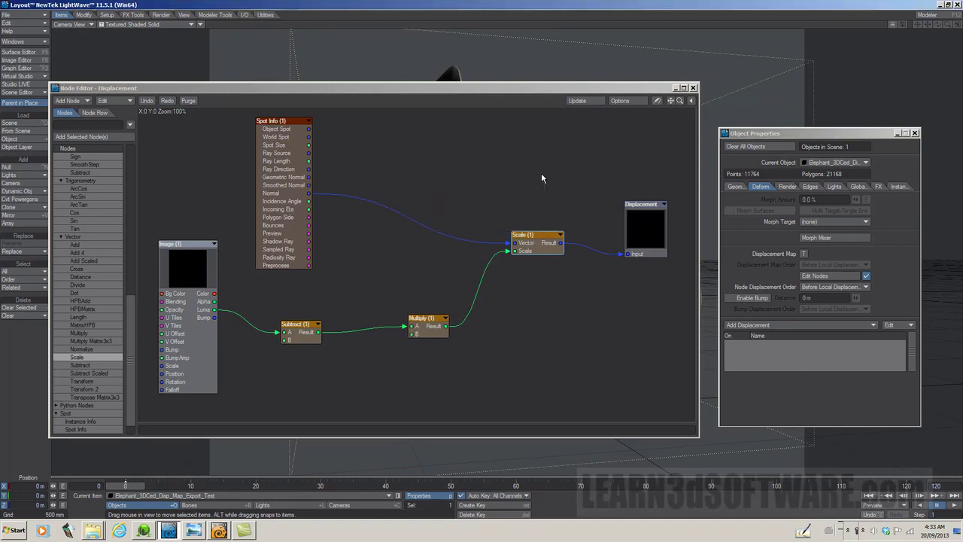
pyautogui.click(644, 218)
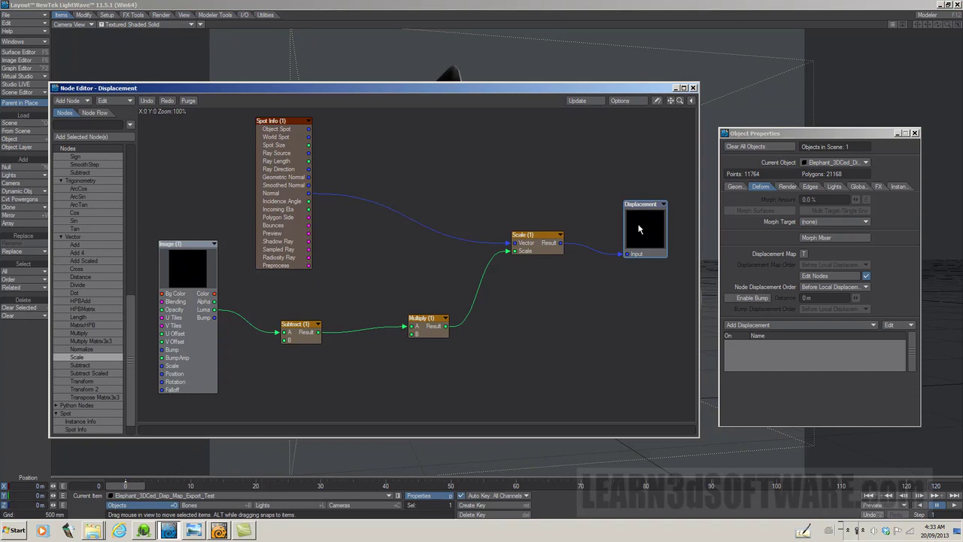
pyautogui.click(545, 170)
pyautogui.click(289, 162)
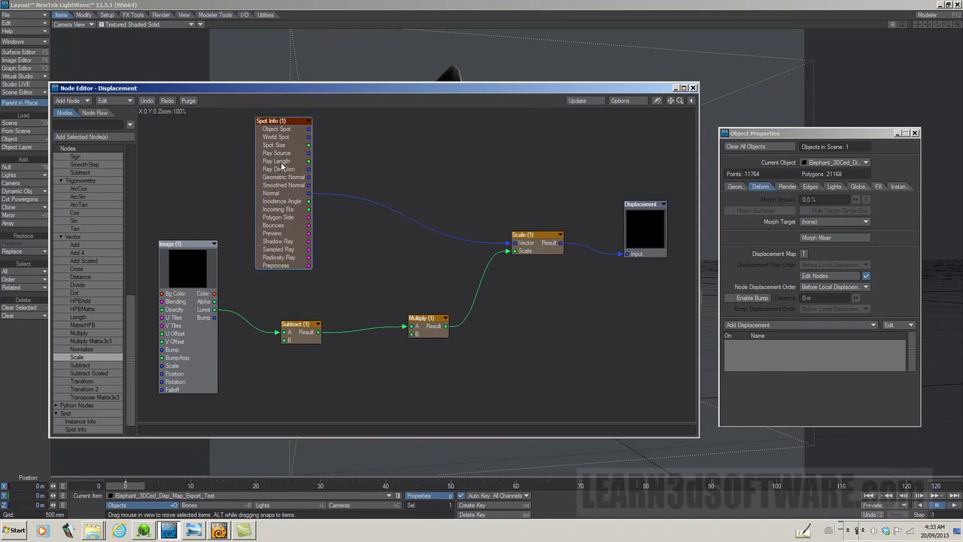
pyautogui.click(417, 185)
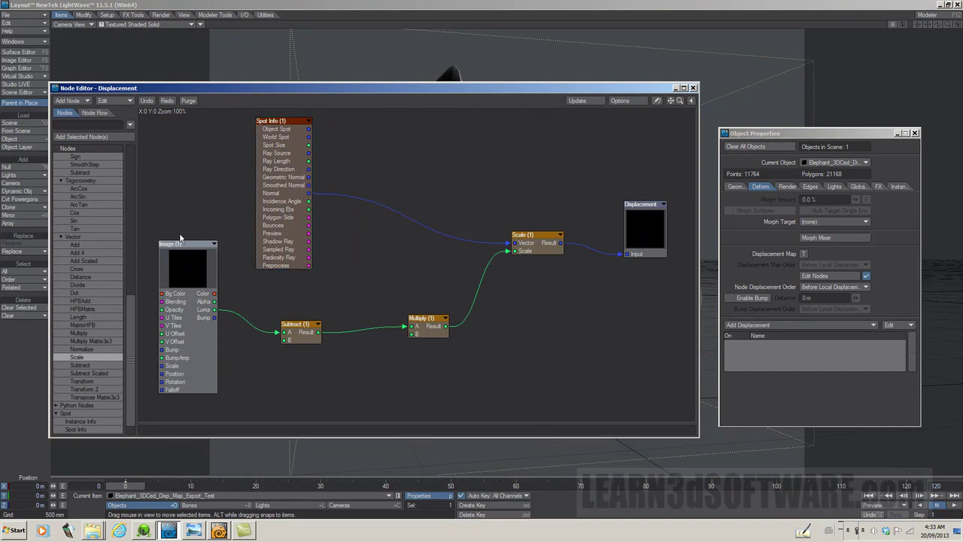
# Step: Load Elephant_3DCed_Disp_Map_Export_Test_Default_disp.png as the Image node's image
pyautogui.click(184, 265)
pyautogui.doubleClick(185, 265)
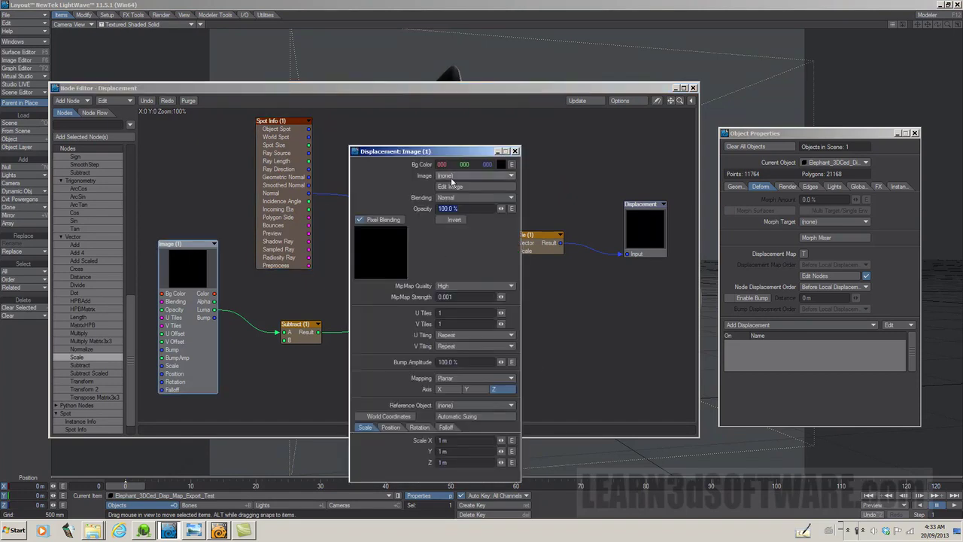
pyautogui.moveTo(461, 153); pyautogui.dragTo(487, 139)
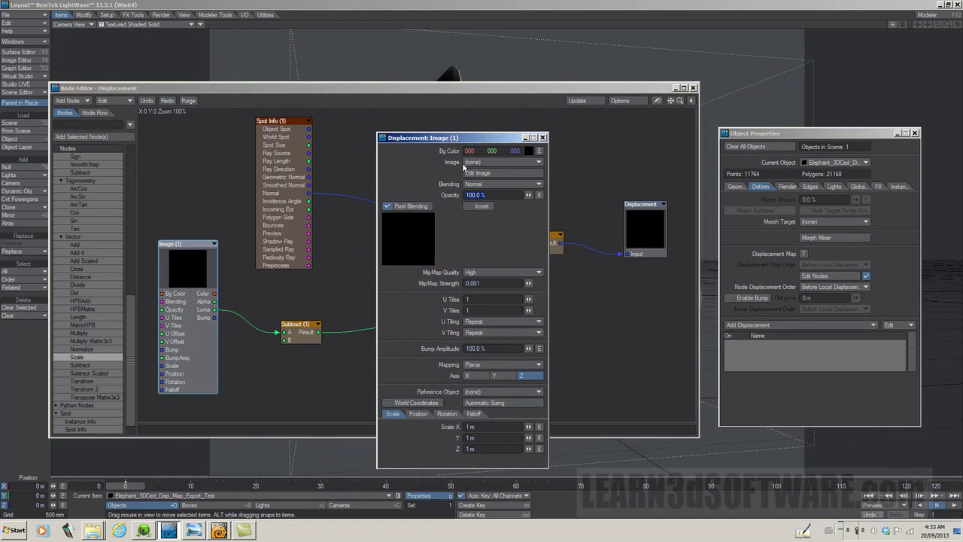
pyautogui.click(483, 163)
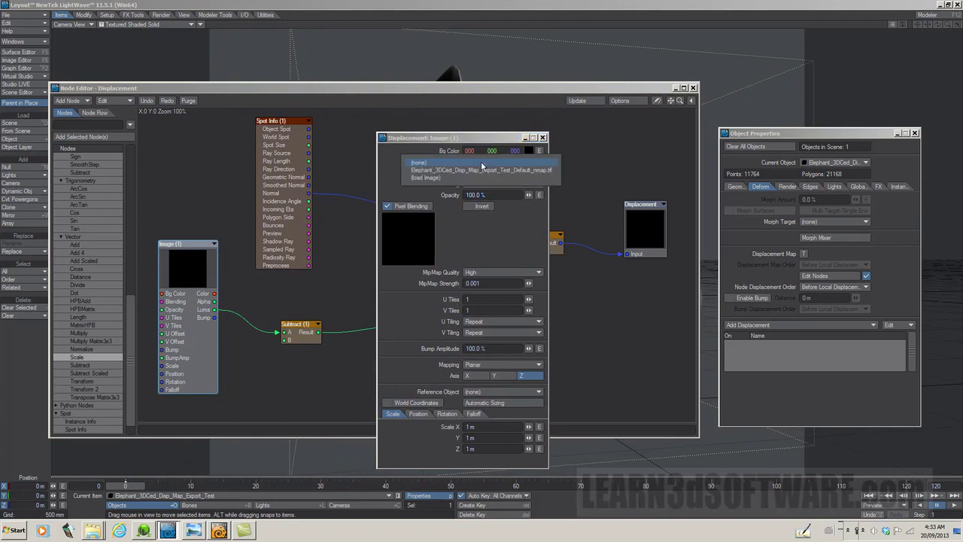
pyautogui.click(434, 177)
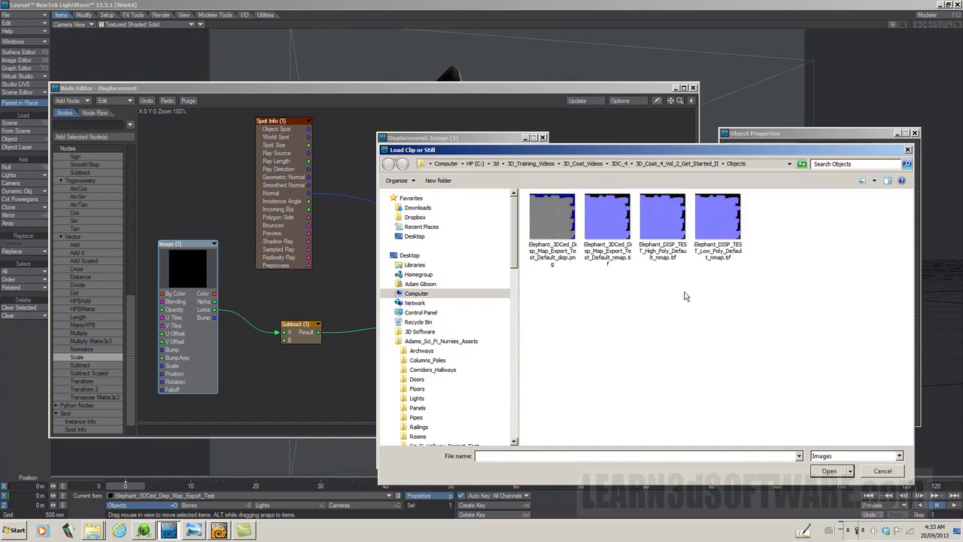
pyautogui.click(555, 215)
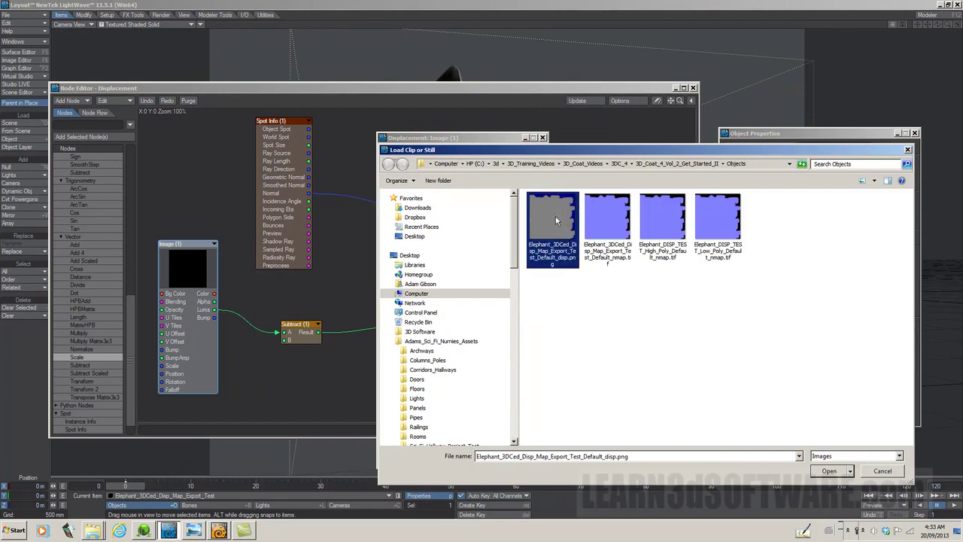
pyautogui.click(828, 471)
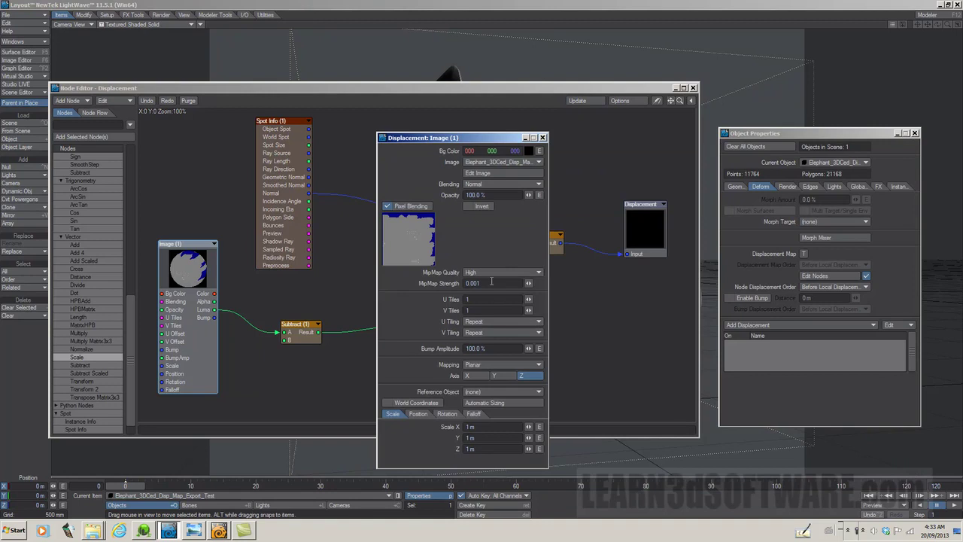
# Step: Set the Image node's mapping to UV Map using the Skin UV map, and close its properties
pyautogui.click(476, 366)
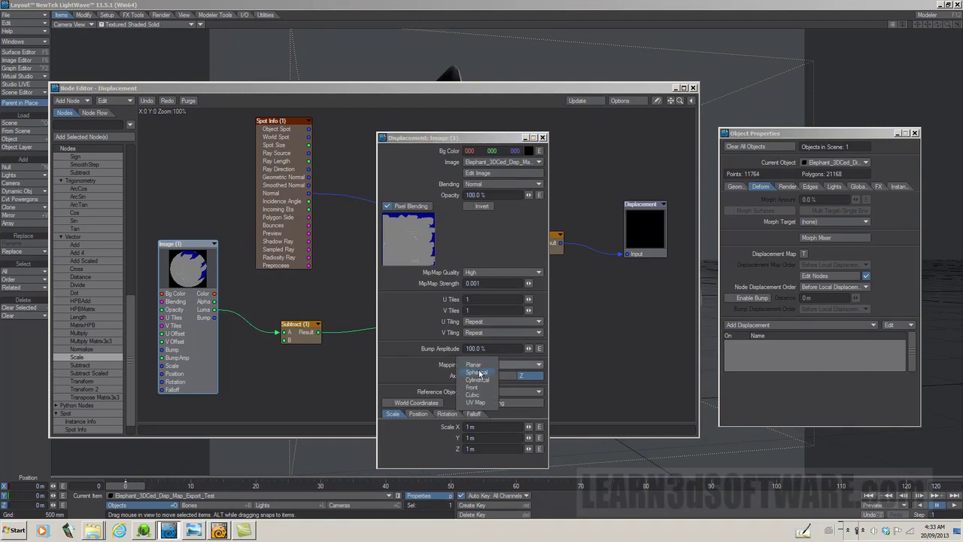
pyautogui.click(476, 402)
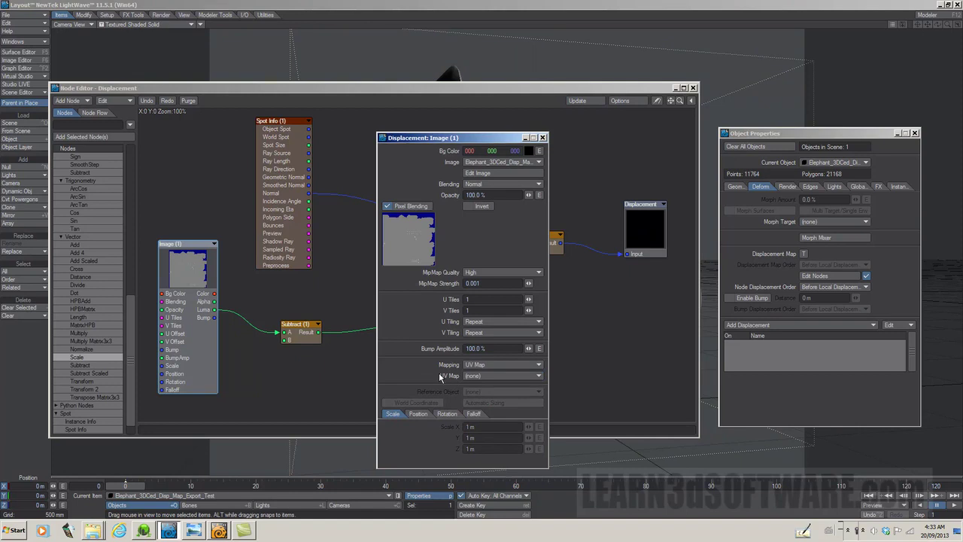
pyautogui.click(476, 375)
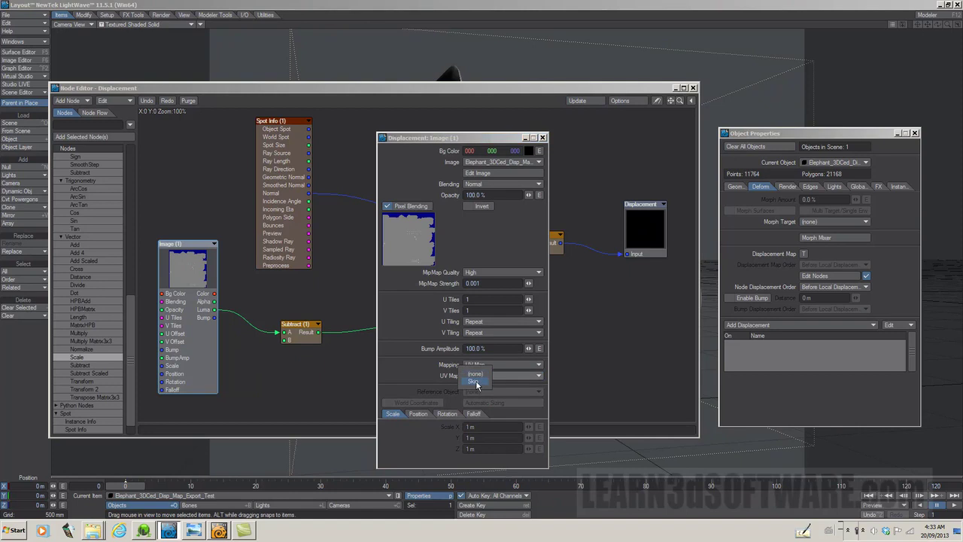
pyautogui.click(480, 381)
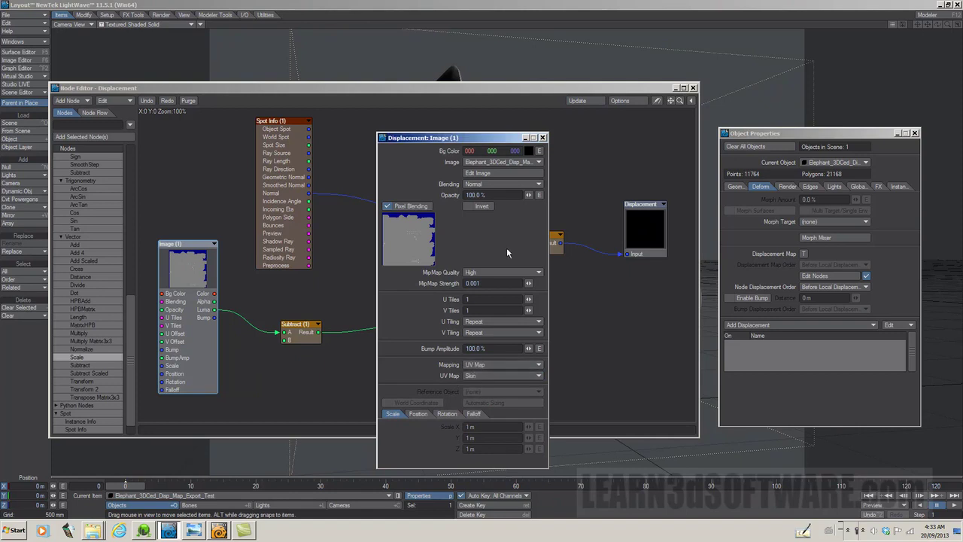
pyautogui.click(543, 138)
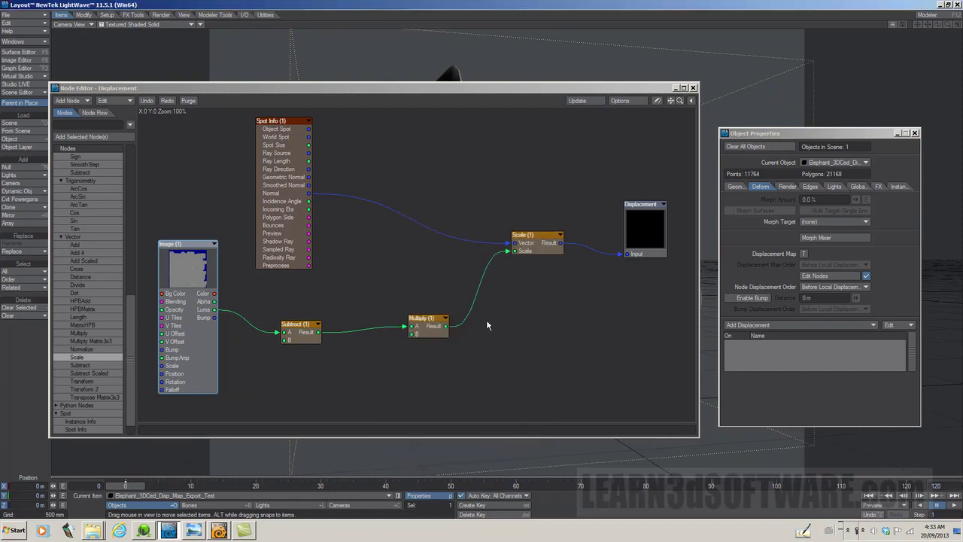
# Step: Rearrange the displacement nodes more compactly and reposition the Node Editor so the elephant in the viewport is uncovered
pyautogui.moveTo(548, 89); pyautogui.dragTo(550, 152)
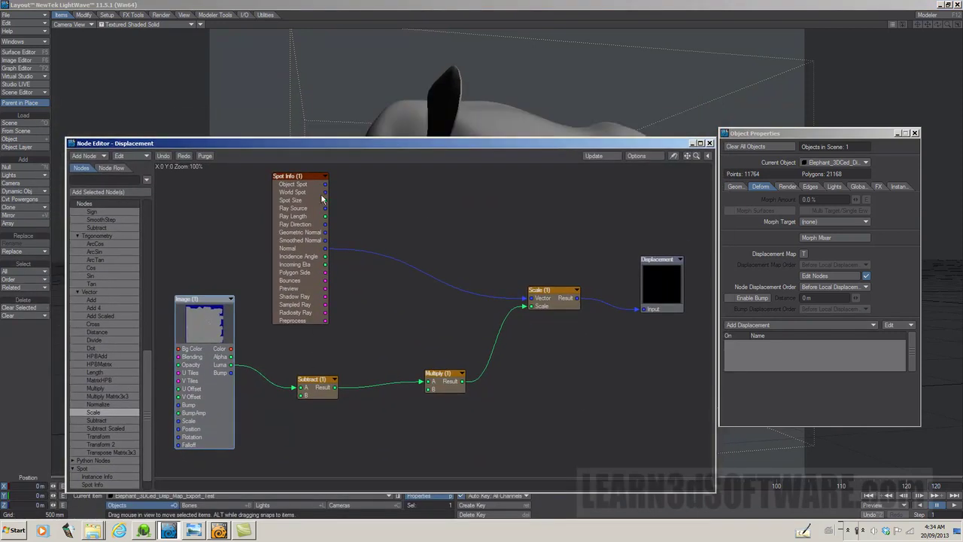
pyautogui.moveTo(308, 176); pyautogui.dragTo(306, 212)
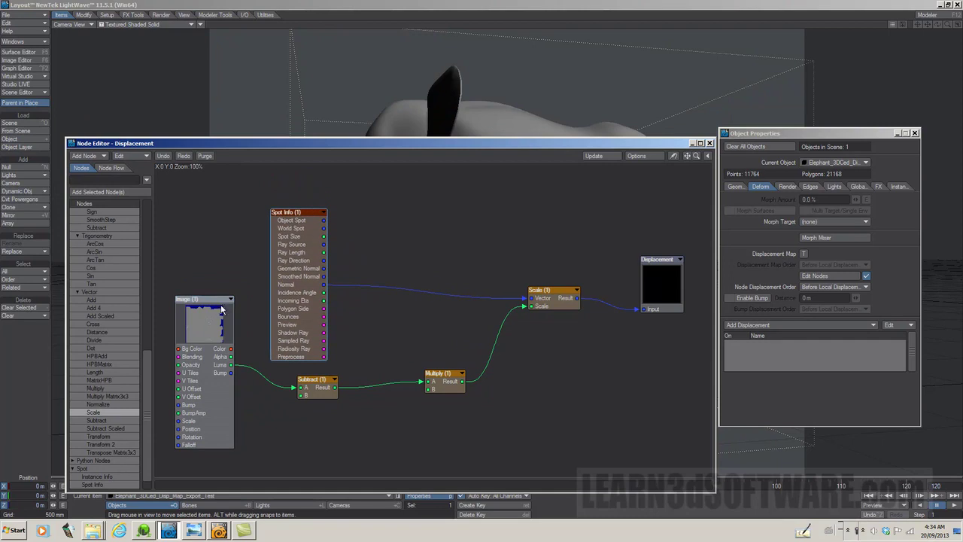
pyautogui.moveTo(222, 310); pyautogui.dragTo(219, 324)
pyautogui.moveTo(555, 292); pyautogui.dragTo(550, 328)
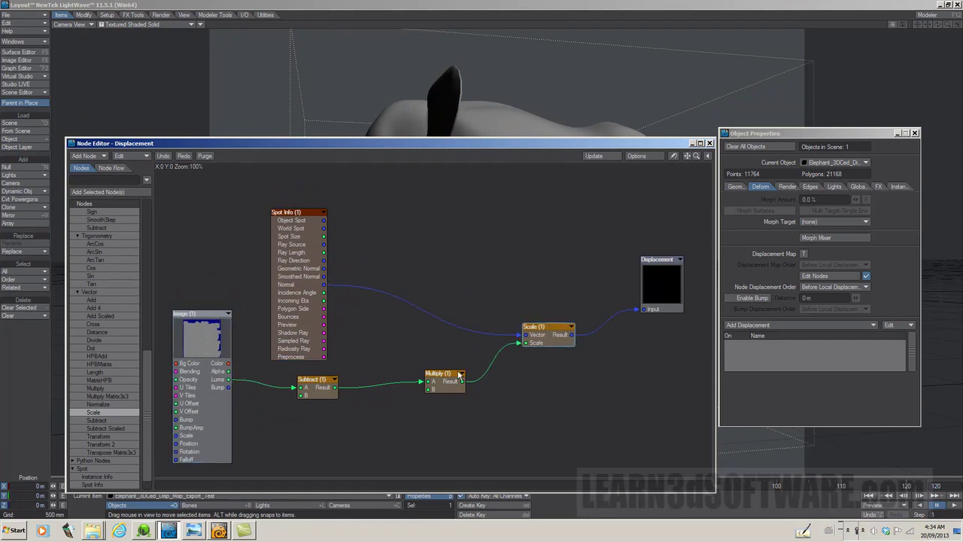
pyautogui.moveTo(459, 374); pyautogui.dragTo(443, 414)
pyautogui.moveTo(323, 381); pyautogui.dragTo(309, 412)
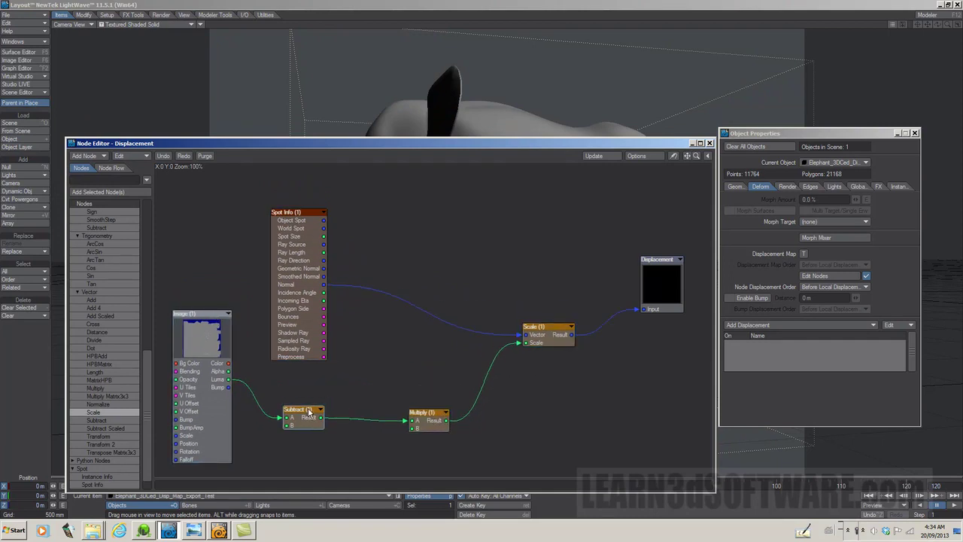
pyautogui.moveTo(661, 262); pyautogui.dragTo(642, 380)
pyautogui.moveTo(495, 143); pyautogui.dragTo(467, 234)
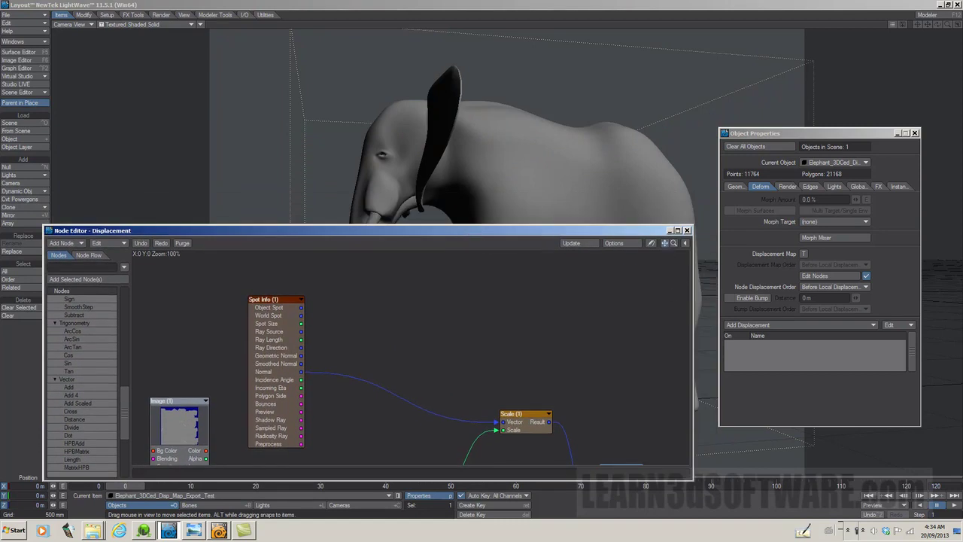
pyautogui.moveTo(665, 242); pyautogui.dragTo(612, 153)
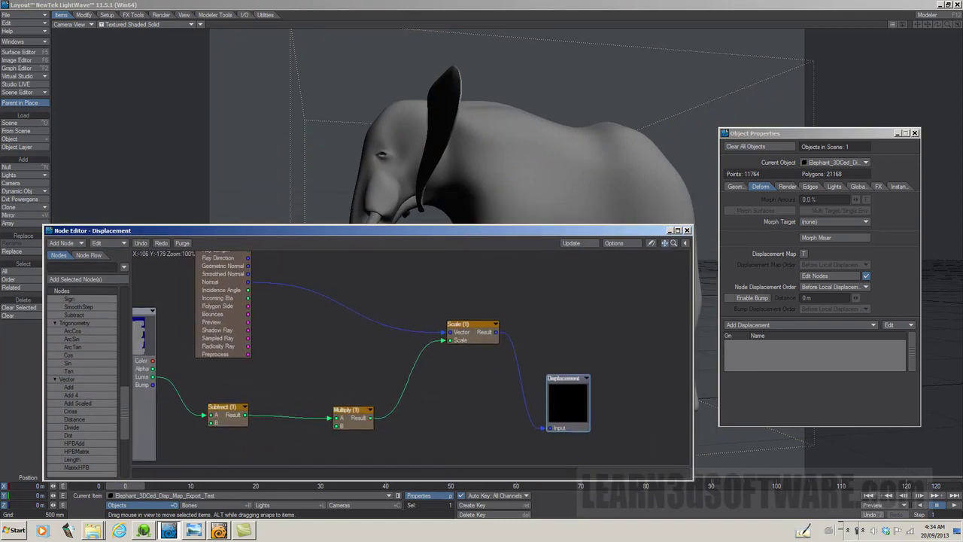
# Step: Set the Multiply node's B value to 0.1 and move the Node Editor clear of the elephant
pyautogui.doubleClick(359, 414)
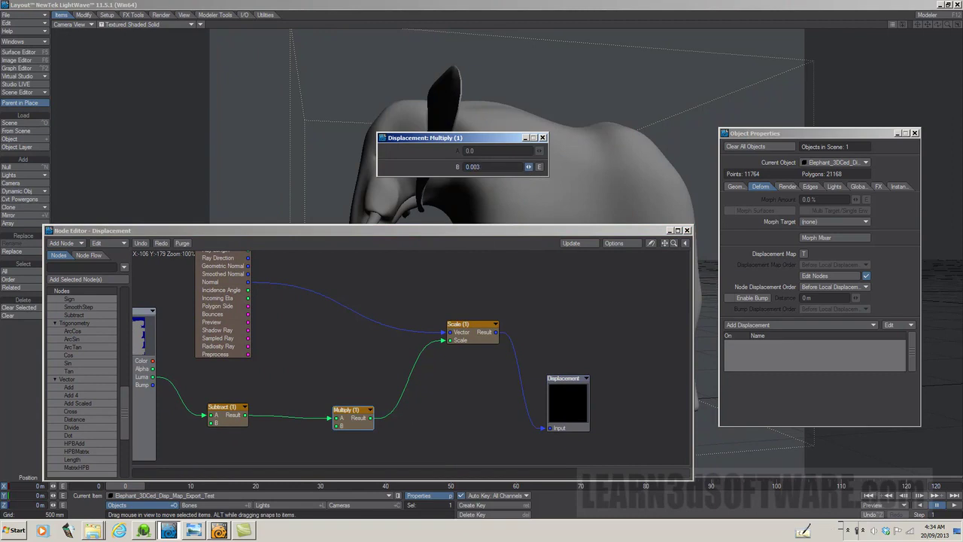
pyautogui.moveTo(529, 167); pyautogui.dragTo(508, 167)
pyautogui.moveTo(490, 166); pyautogui.dragTo(435, 167)
pyautogui.write('0.1')
pyautogui.press('Return')
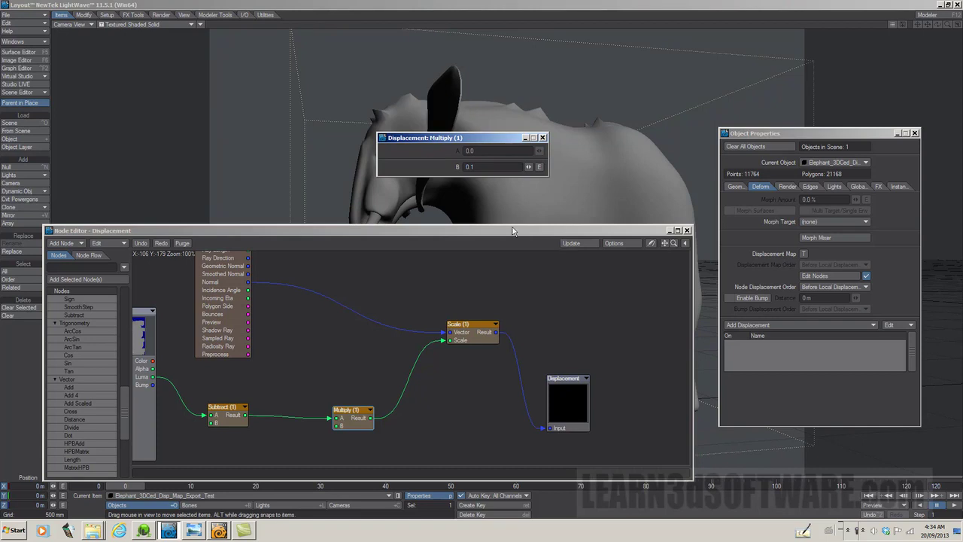
pyautogui.moveTo(490, 231); pyautogui.dragTo(511, 308)
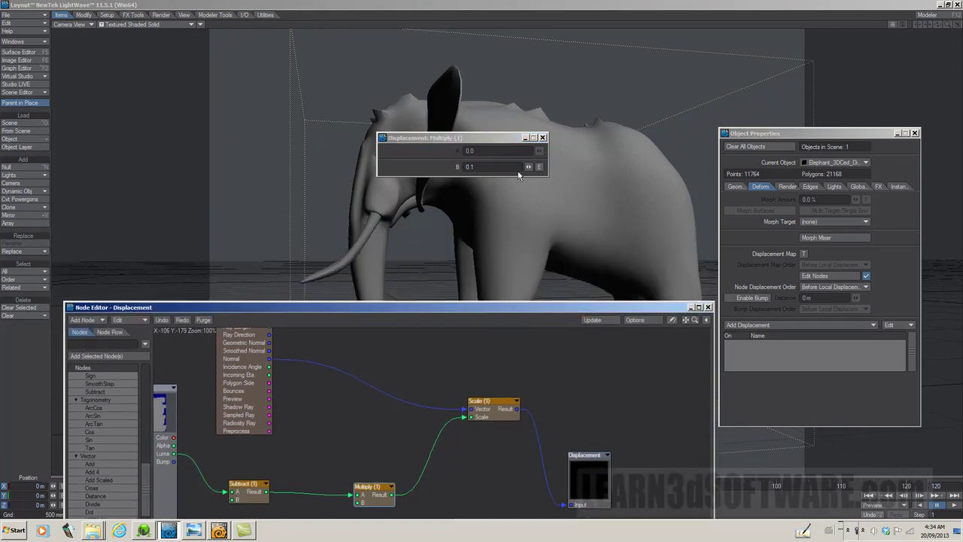
# Step: Try stronger displacement with Multiply B values of 0.2 and 0.3, keeping the node's properties window clear of the elephant's back
pyautogui.click(492, 166)
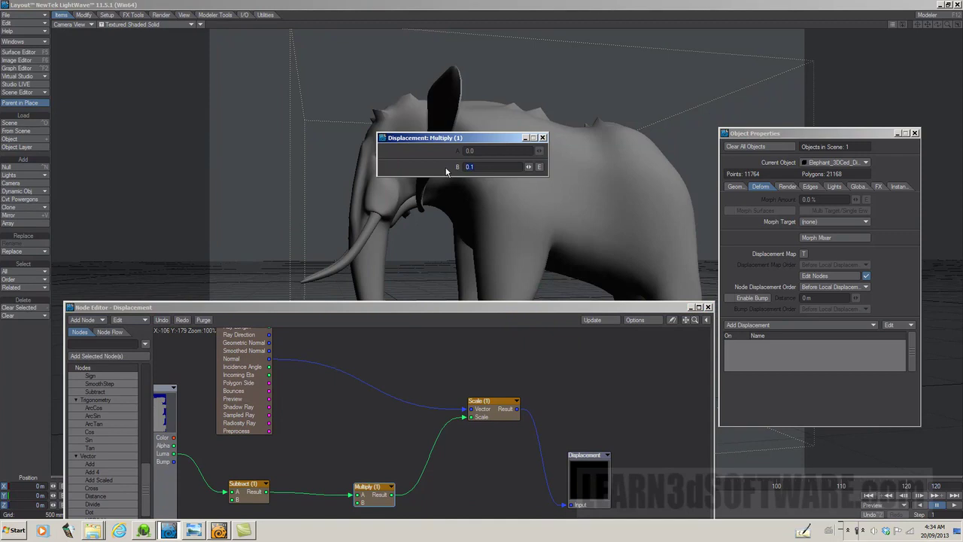
pyautogui.write('2')
pyautogui.press('Return')
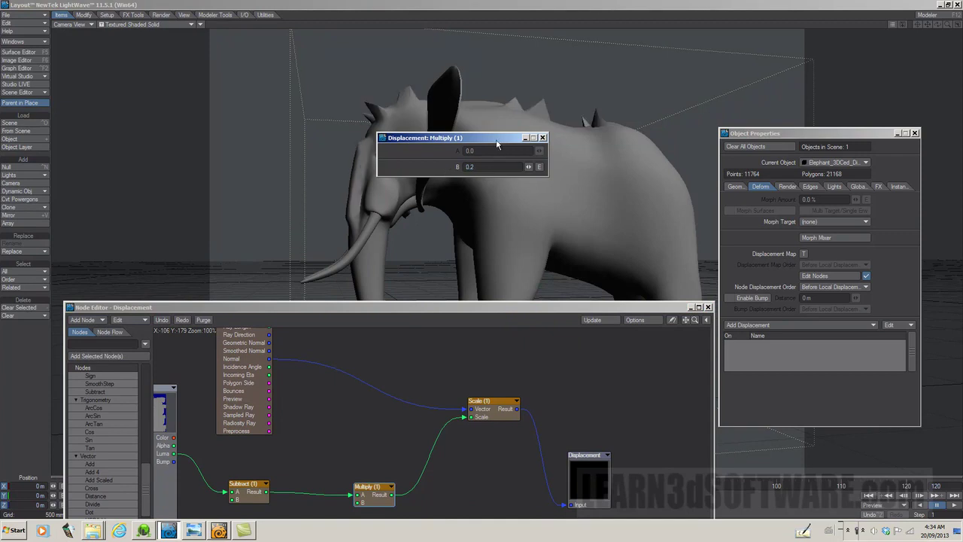
pyautogui.moveTo(497, 138); pyautogui.dragTo(482, 250)
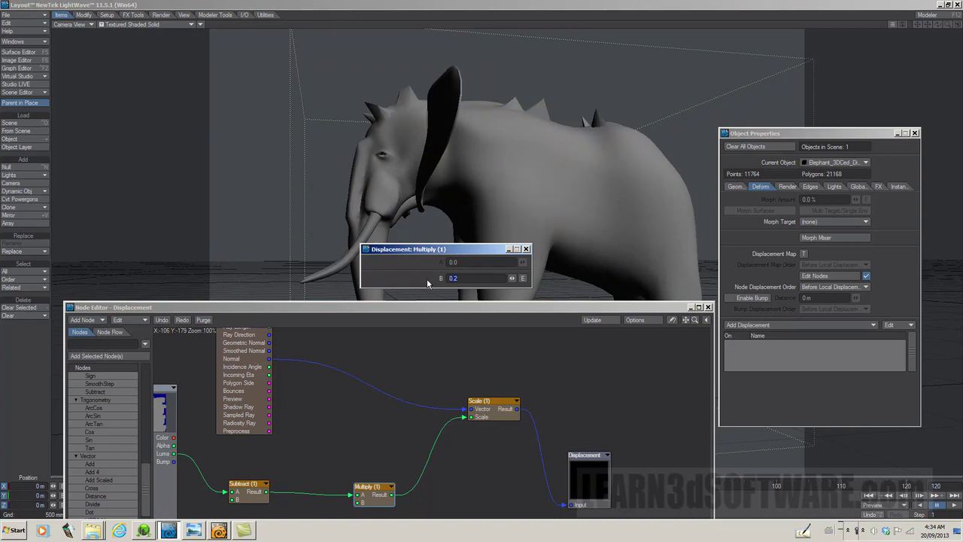
pyautogui.write('0.3')
pyautogui.press('Return')
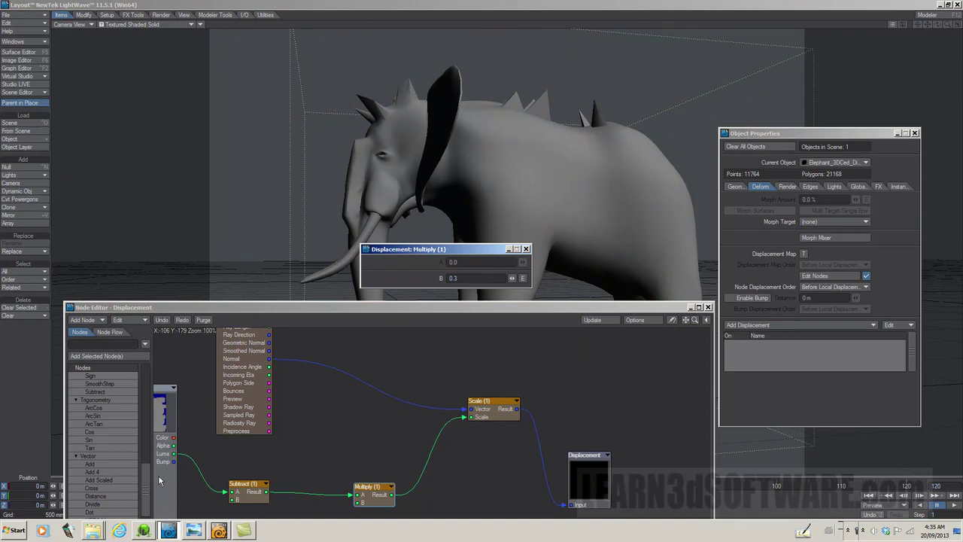
# Step: Check the original elephant sculpt in 3D-Coat, and set the Multiply node's B value to 0.1 in LightWave Layout
pyautogui.click(143, 531)
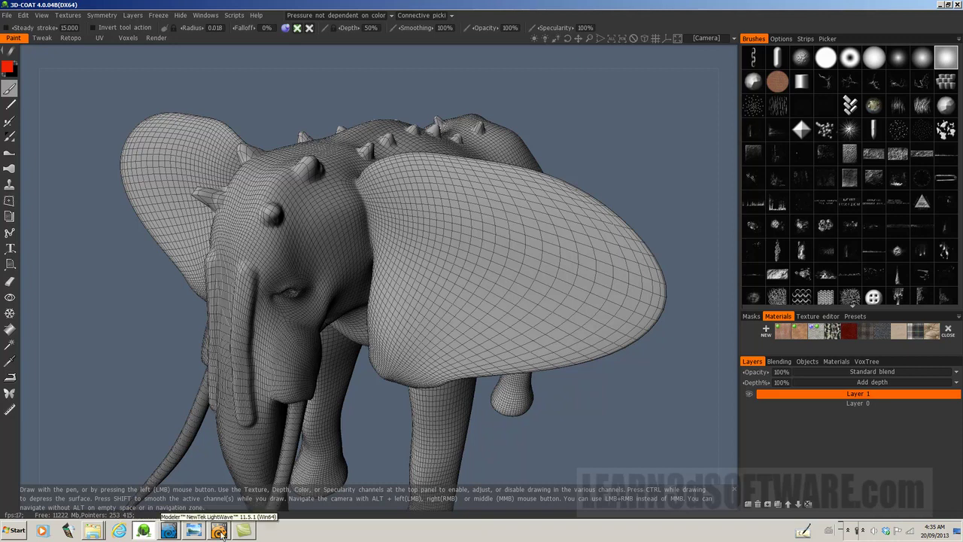
pyautogui.click(193, 531)
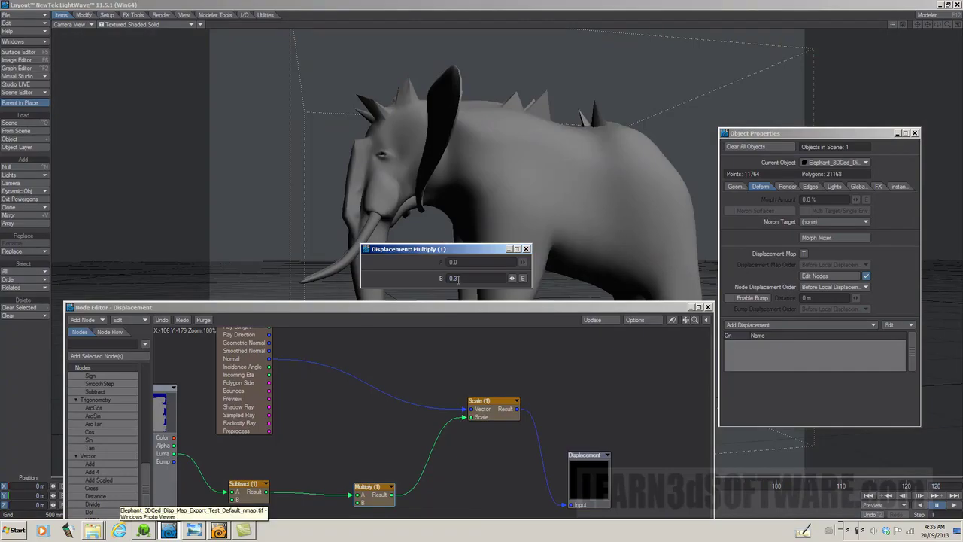
pyautogui.doubleClick(457, 278)
pyautogui.write('1')
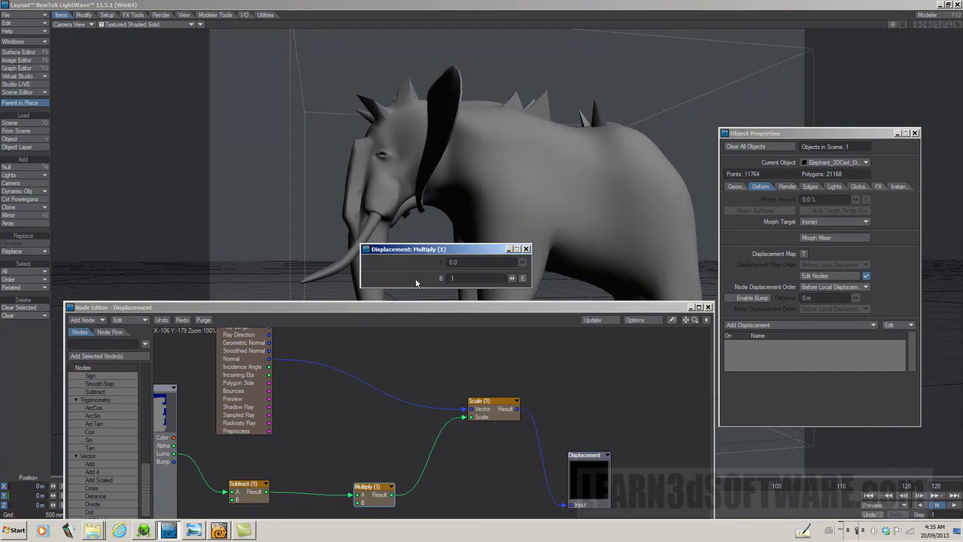
pyautogui.press('Home')
pyautogui.write('0.')
pyautogui.press('Return')
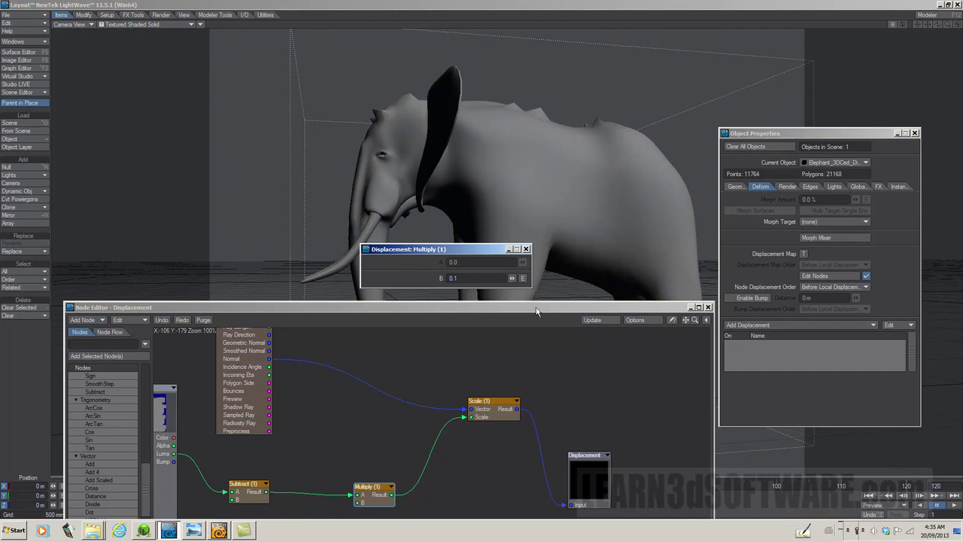
pyautogui.click(526, 249)
# Step: Close the Node Editor and toggle the elephant's node displacement off and on to compare the surface
pyautogui.moveTo(611, 309); pyautogui.dragTo(600, 145)
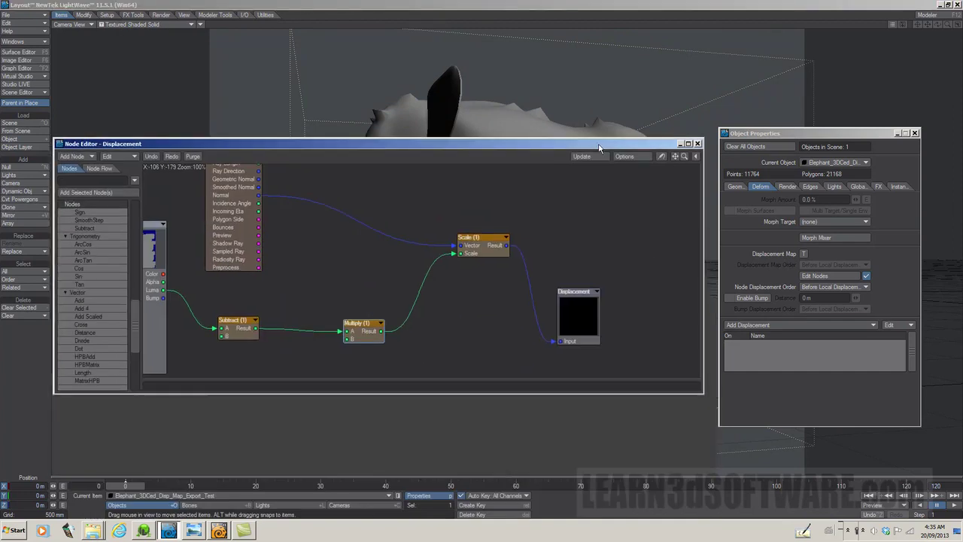
pyautogui.click(699, 144)
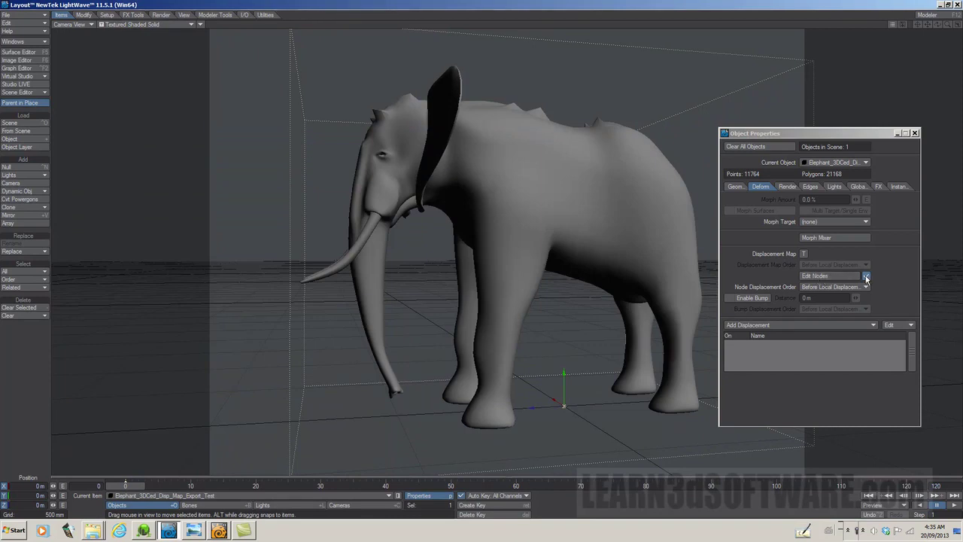
pyautogui.click(868, 276)
pyautogui.click(868, 277)
pyautogui.click(867, 276)
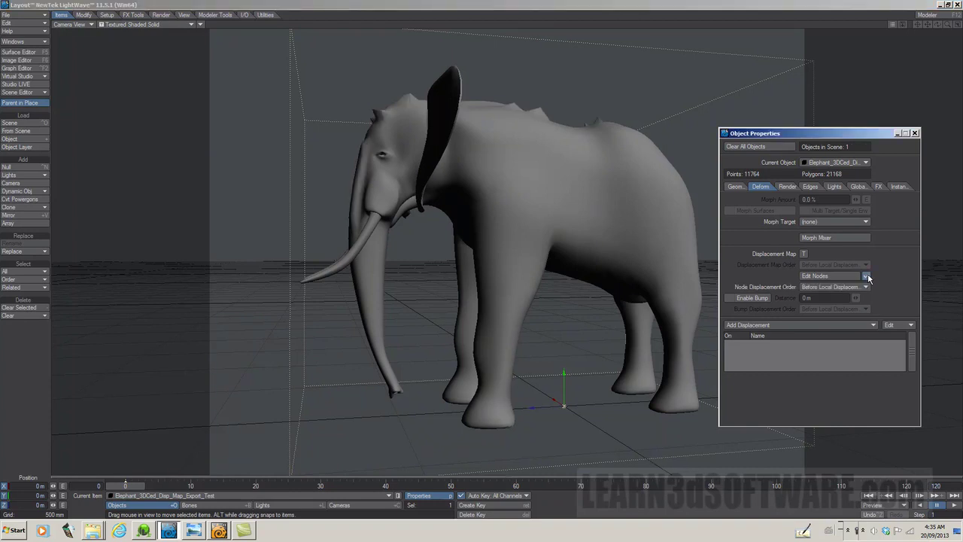
# Step: Switch the elephant's node displacement off and on again to compare the smooth and spiked surfaces, leaving it enabled
pyautogui.click(867, 276)
pyautogui.click(868, 276)
pyautogui.click(867, 276)
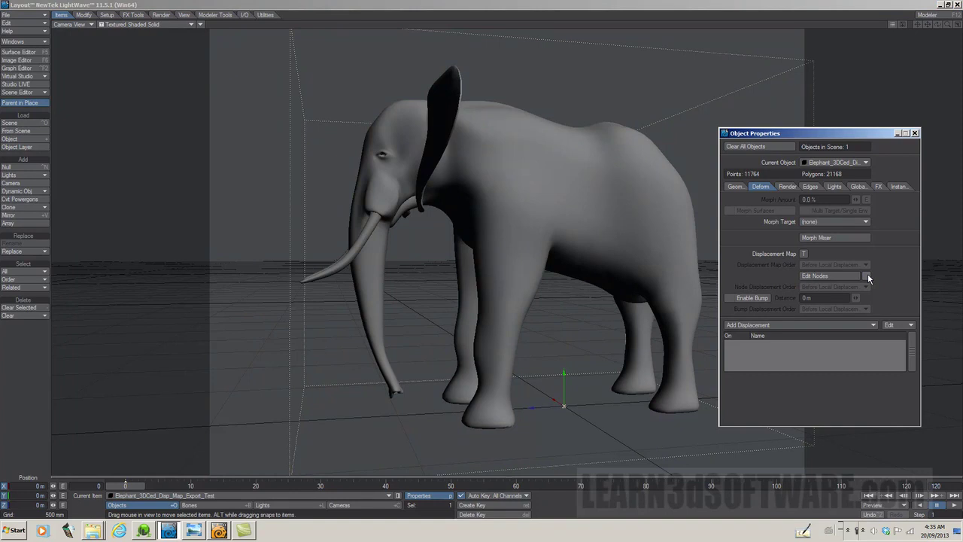
pyautogui.click(867, 276)
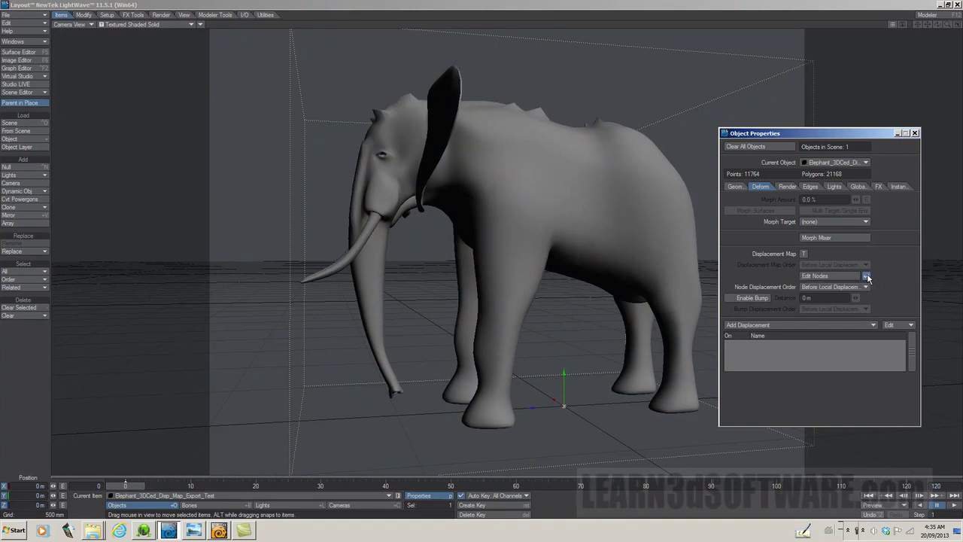
# Step: Save the scene as Displacement_Node_Set_Up in the Objects folder of 3D_Coat_4_Vol_2_Get_Started_II
pyautogui.click(441, 9)
pyautogui.click(13, 14)
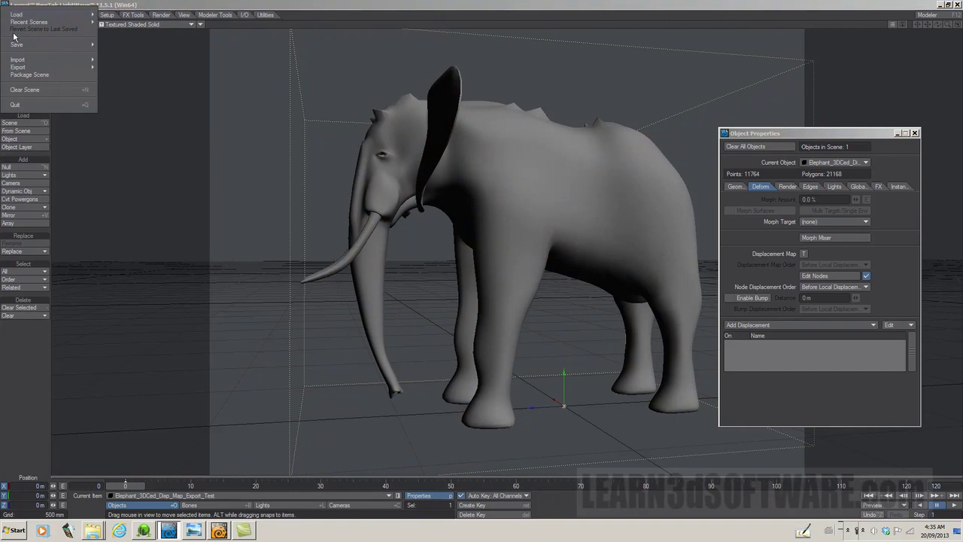
pyautogui.moveTo(93, 44)
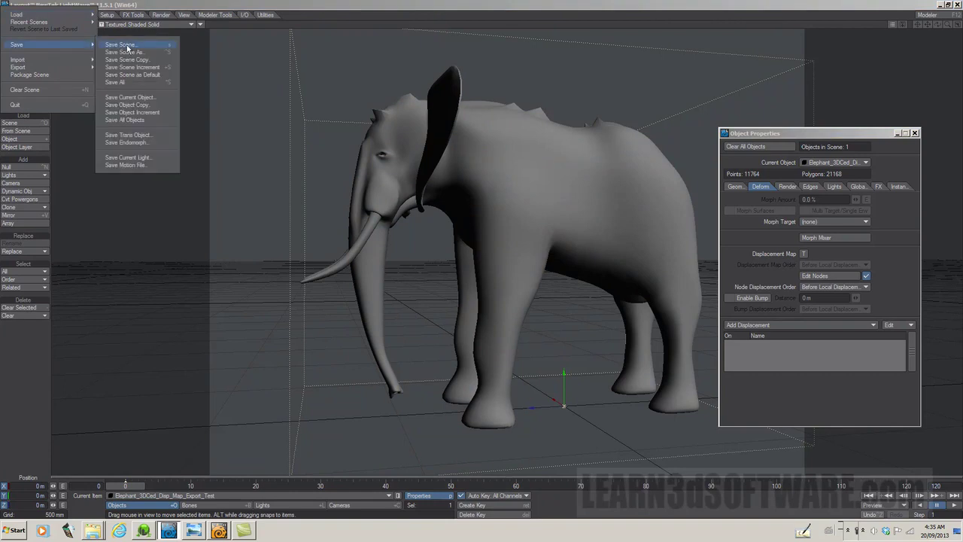
pyautogui.click(132, 52)
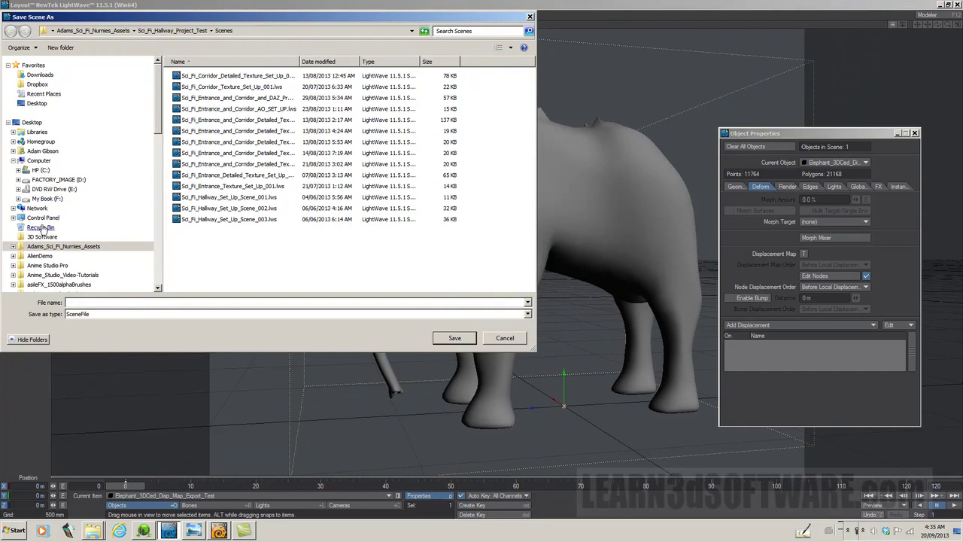
pyautogui.click(41, 170)
pyautogui.doubleClick(189, 79)
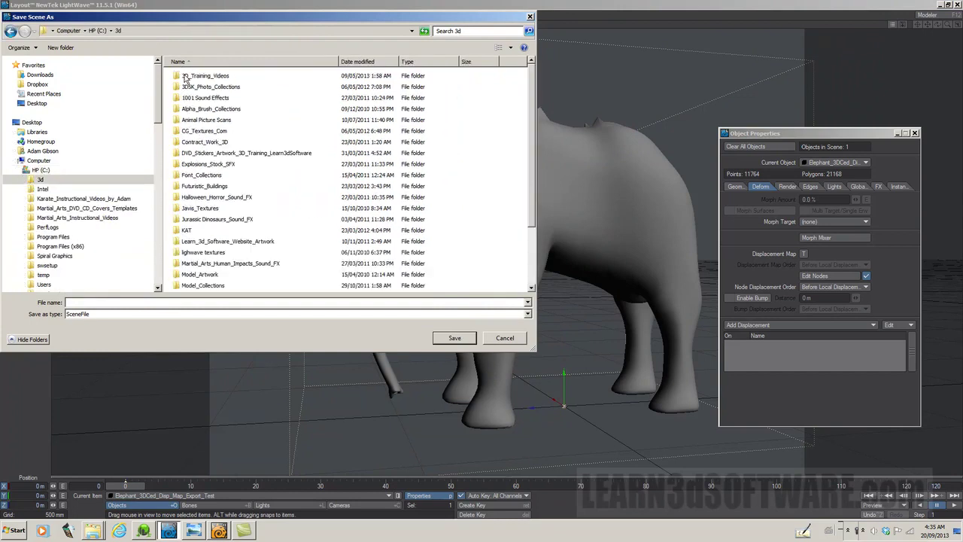
pyautogui.click(192, 77)
pyautogui.doubleClick(192, 77)
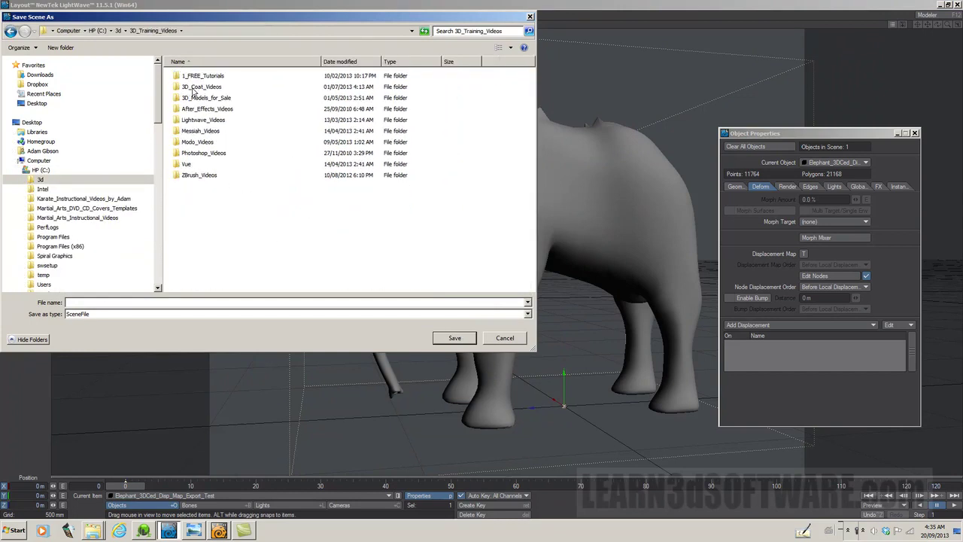
pyautogui.doubleClick(193, 86)
pyautogui.doubleClick(192, 76)
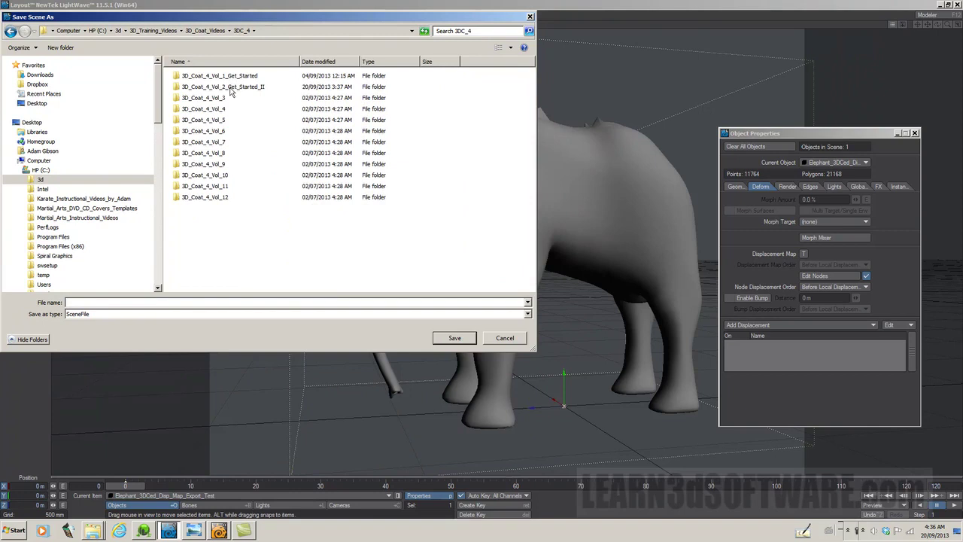
pyautogui.doubleClick(230, 88)
pyautogui.doubleClick(193, 142)
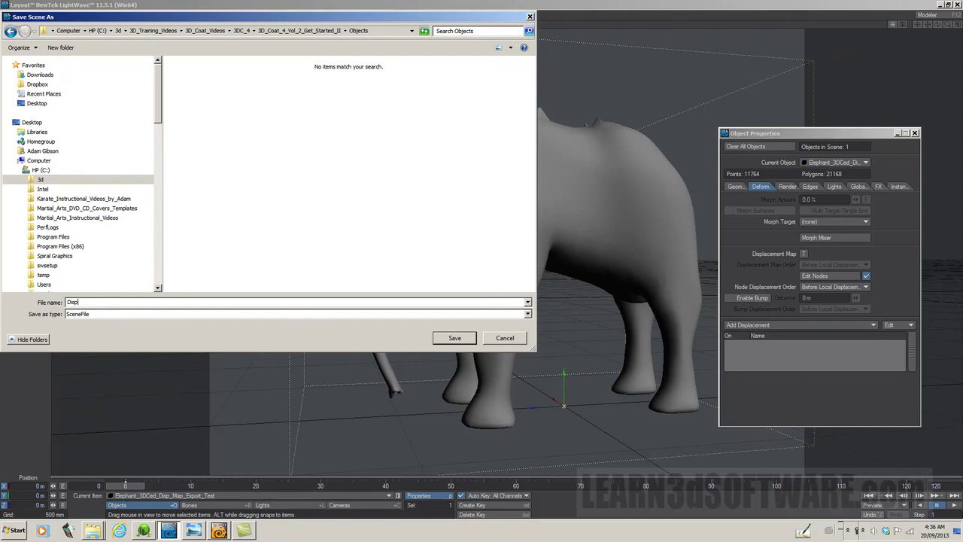
pyautogui.write('Displacement_Node_Set_Up')
pyautogui.click(452, 338)
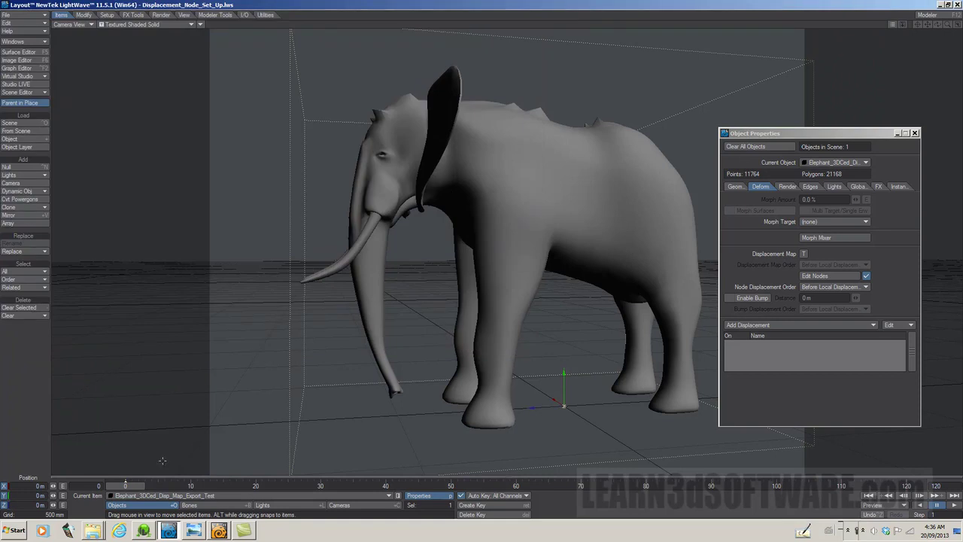
# Step: Show the elephant's Geometry properties and move the Object Properties window clear of the model
pyautogui.click(791, 136)
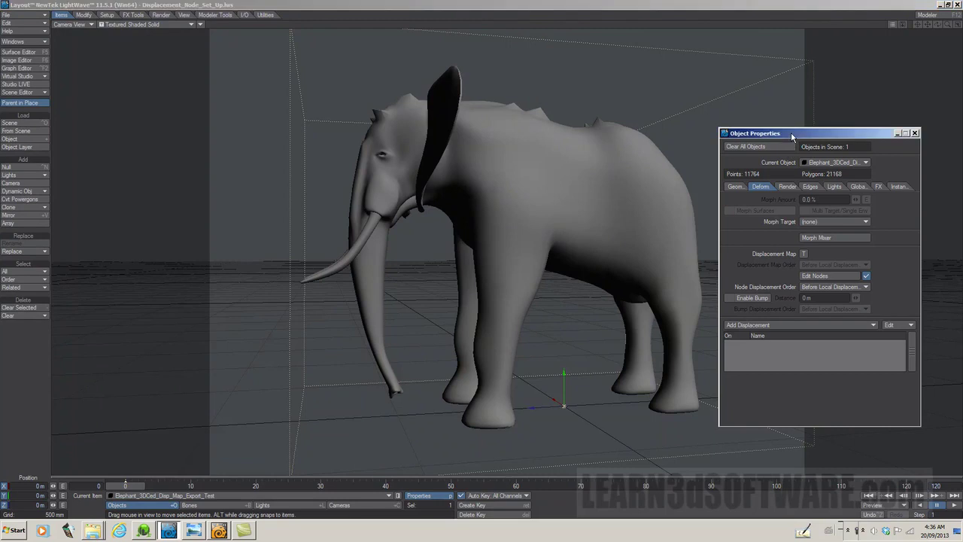
pyautogui.moveTo(792, 137); pyautogui.dragTo(733, 150)
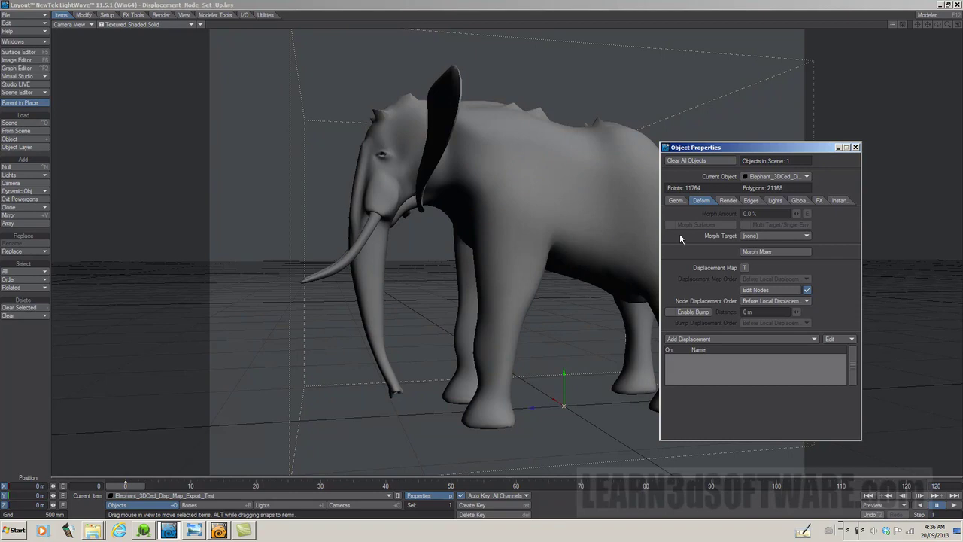
pyautogui.click(680, 201)
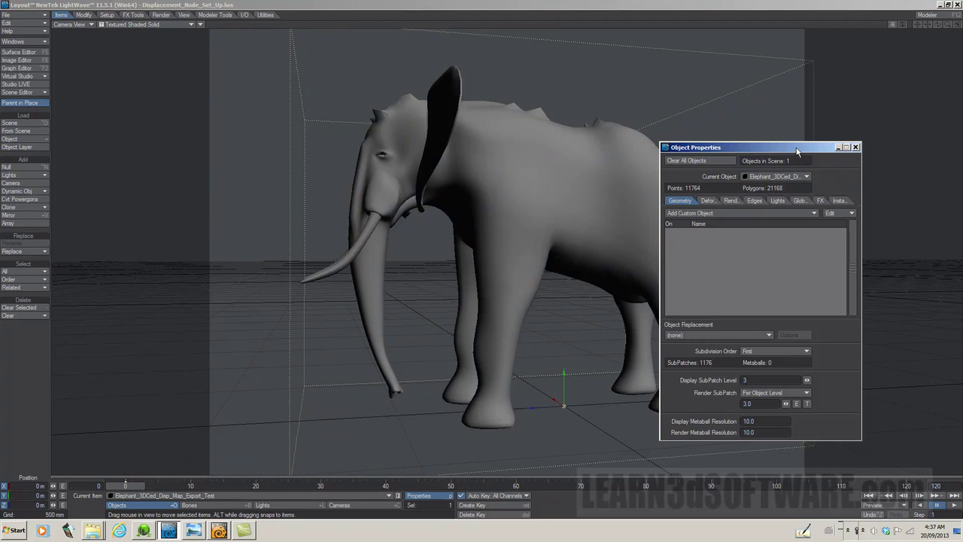
pyautogui.moveTo(797, 151); pyautogui.dragTo(184, 146)
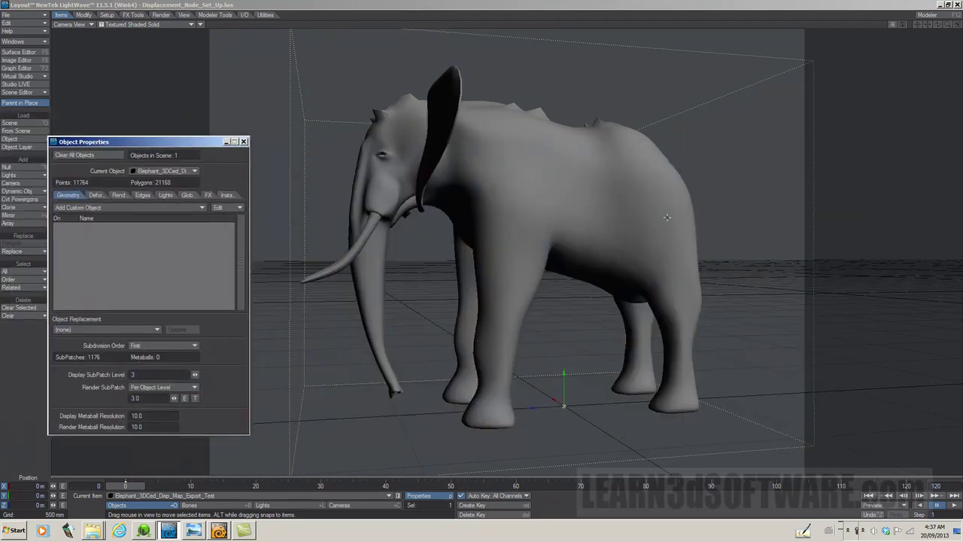
# Step: Switch to a close Perspective view of the elephant's head and back, and compare it with the sculpt in 3D-Coat before returning to LightWave Layout
pyautogui.click(71, 24)
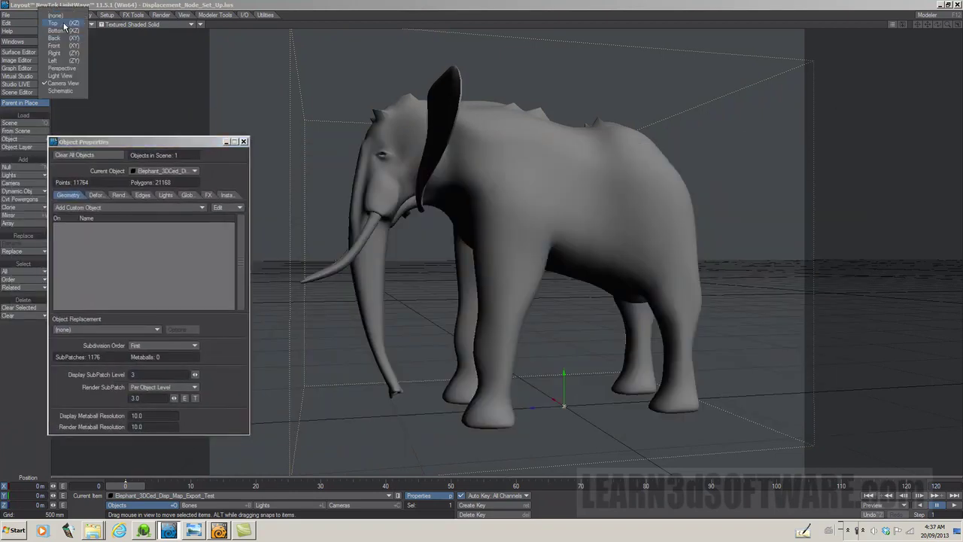
pyautogui.click(62, 68)
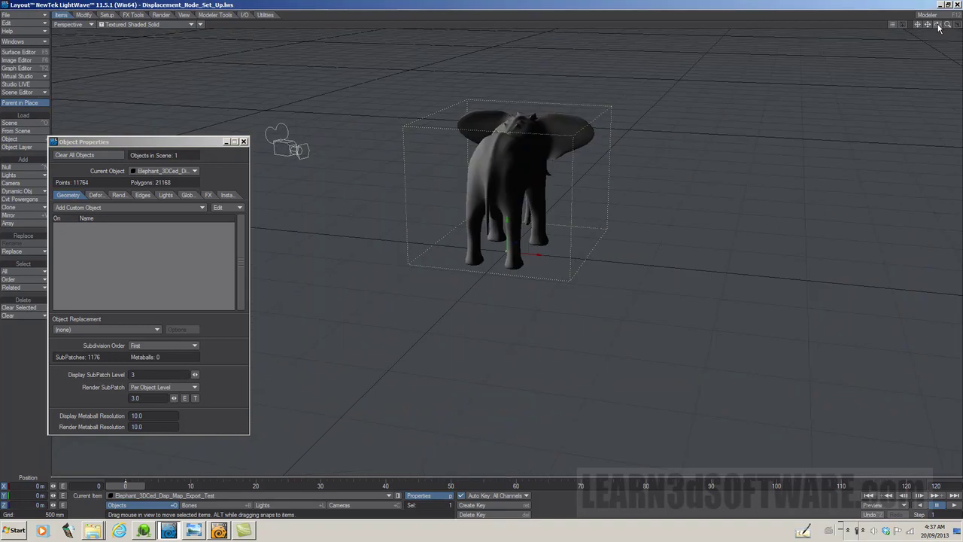
pyautogui.moveTo(939, 27)
pyautogui.mouseDown()
pyautogui.moveTo(925, 28)
pyautogui.moveTo(948, 26)
pyautogui.moveTo(926, 31)
pyautogui.mouseUp()
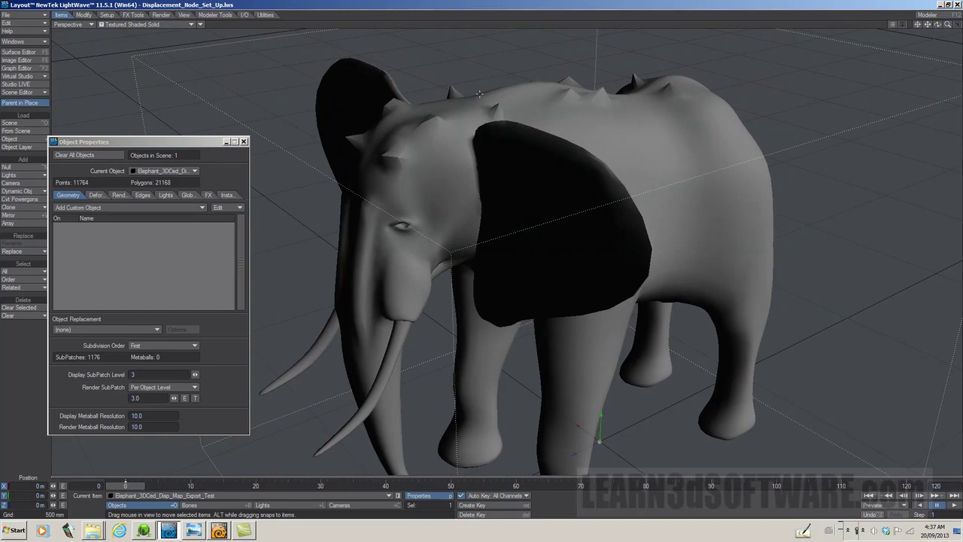
pyautogui.click(143, 530)
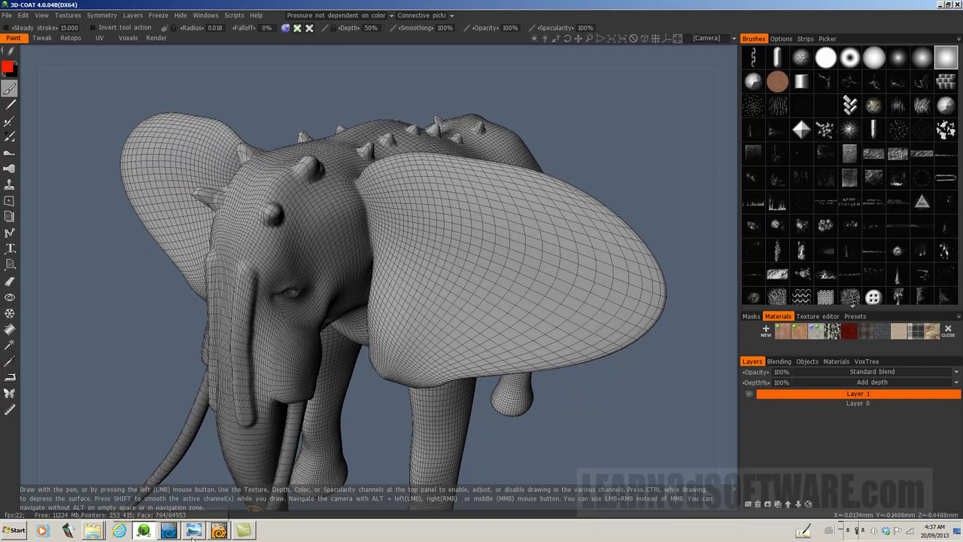
pyautogui.click(169, 530)
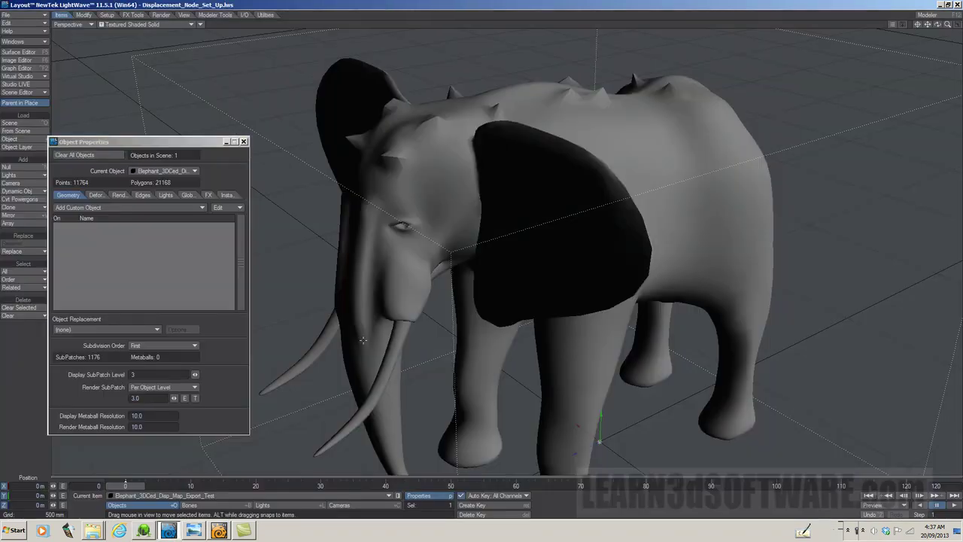
# Step: Raise the elephant's Display SubPatch Level to 5 and then to 6
pyautogui.click(131, 372)
pyautogui.write('5')
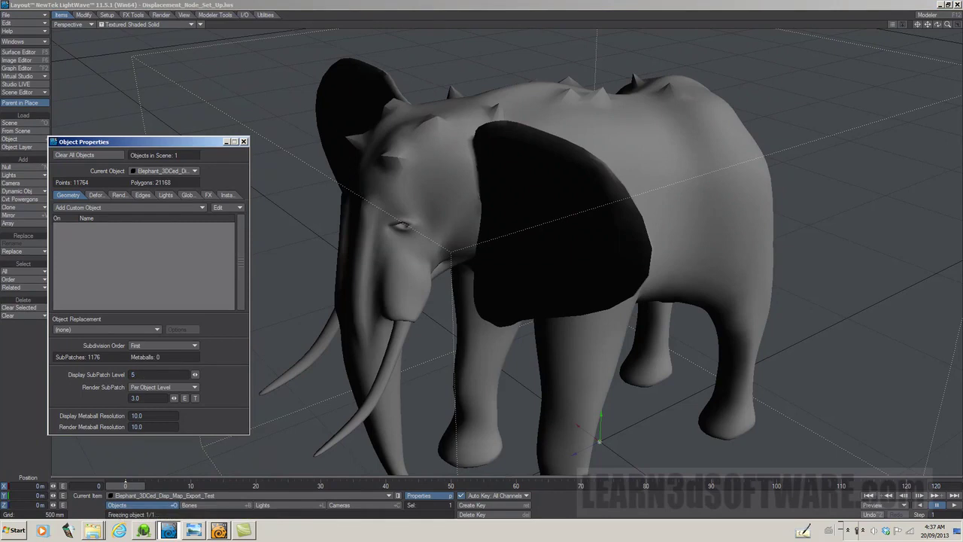
pyautogui.press('Return')
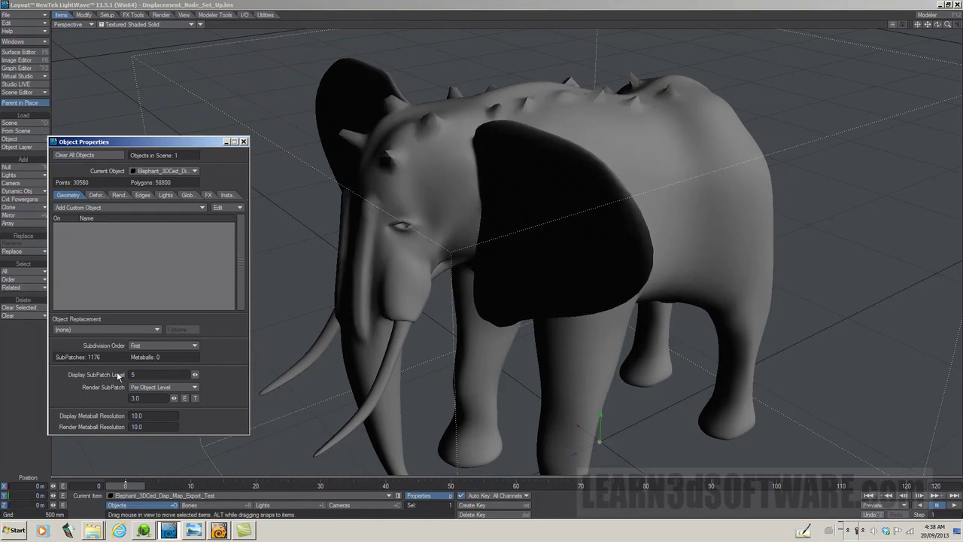
pyautogui.moveTo(137, 375); pyautogui.dragTo(119, 380)
pyautogui.write('6')
pyautogui.press('Return')
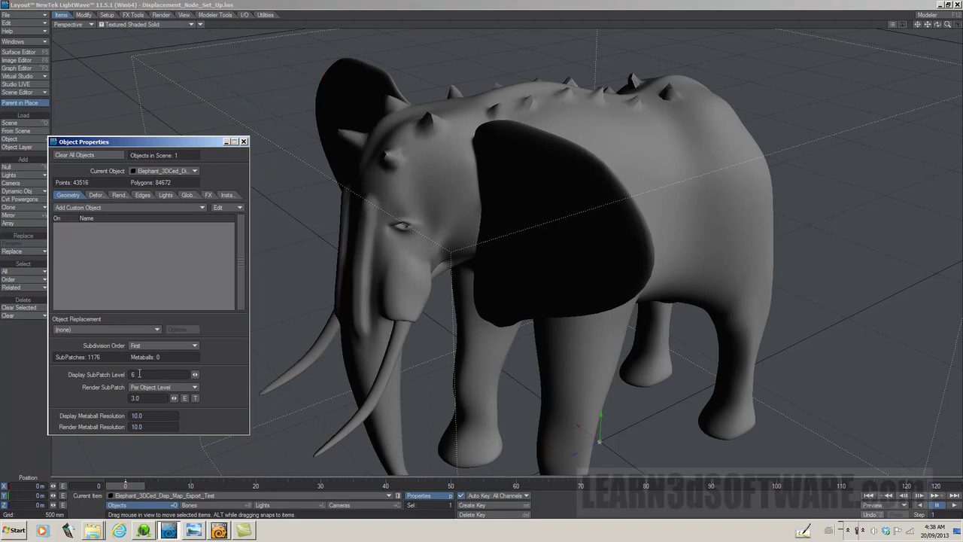
# Step: Try the Last and After Displacement subdivision orders on the elephant, returning to First after each
pyautogui.click(139, 346)
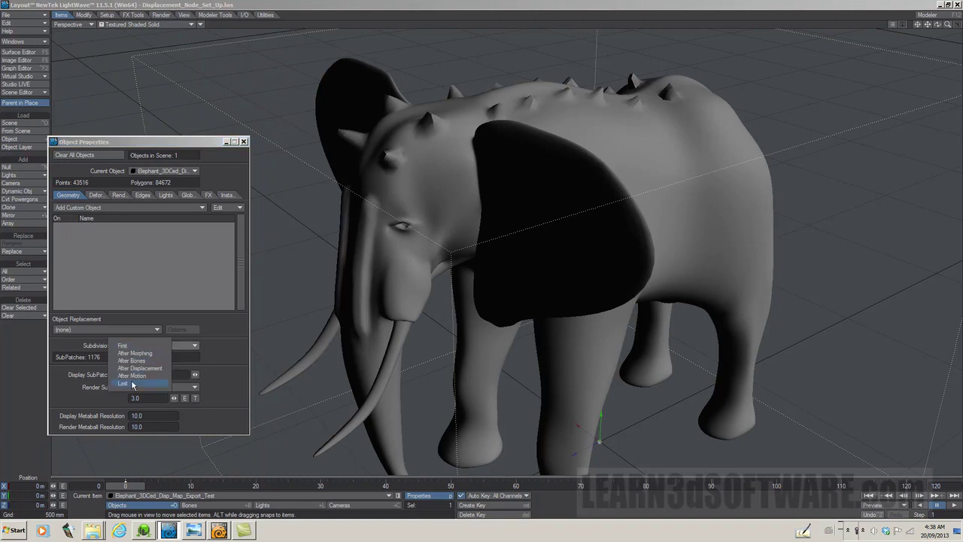
pyautogui.click(124, 384)
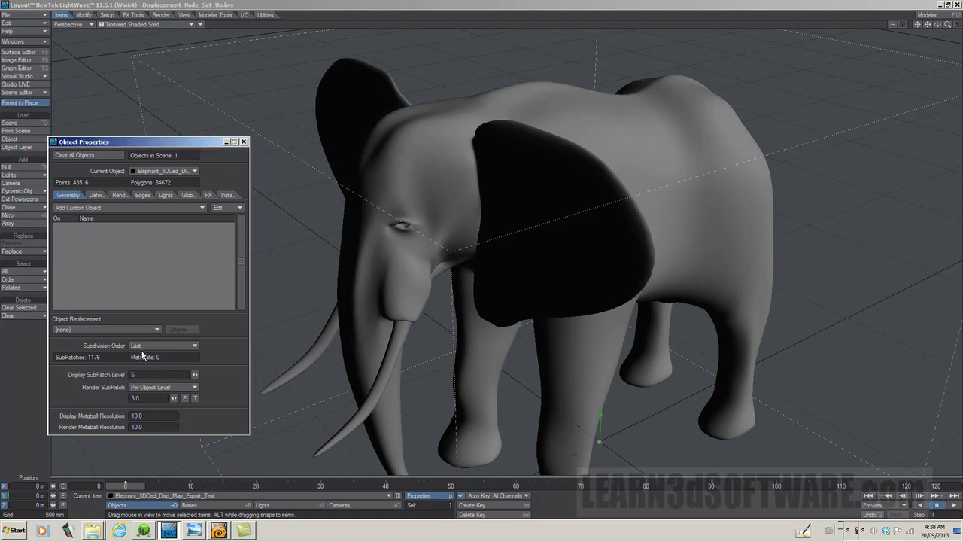
pyautogui.click(143, 344)
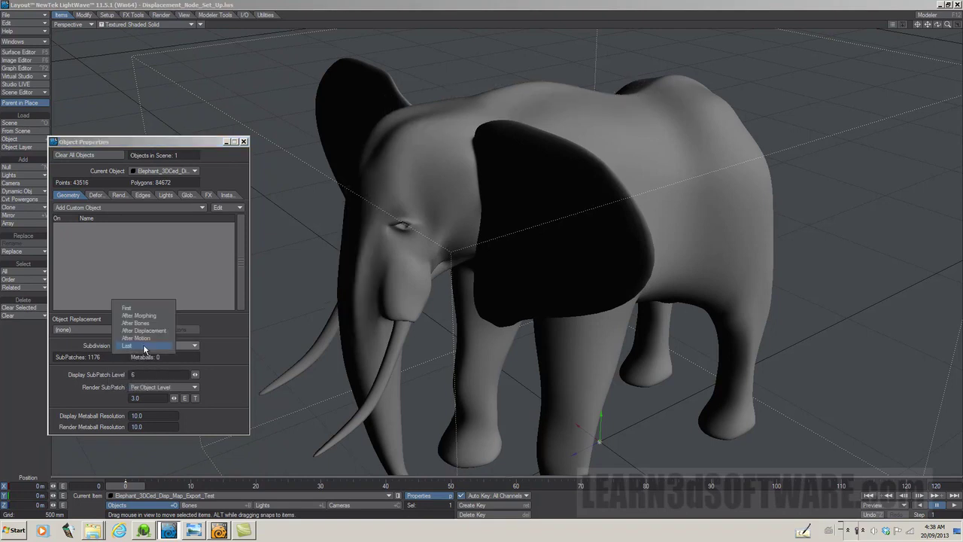
pyautogui.click(153, 310)
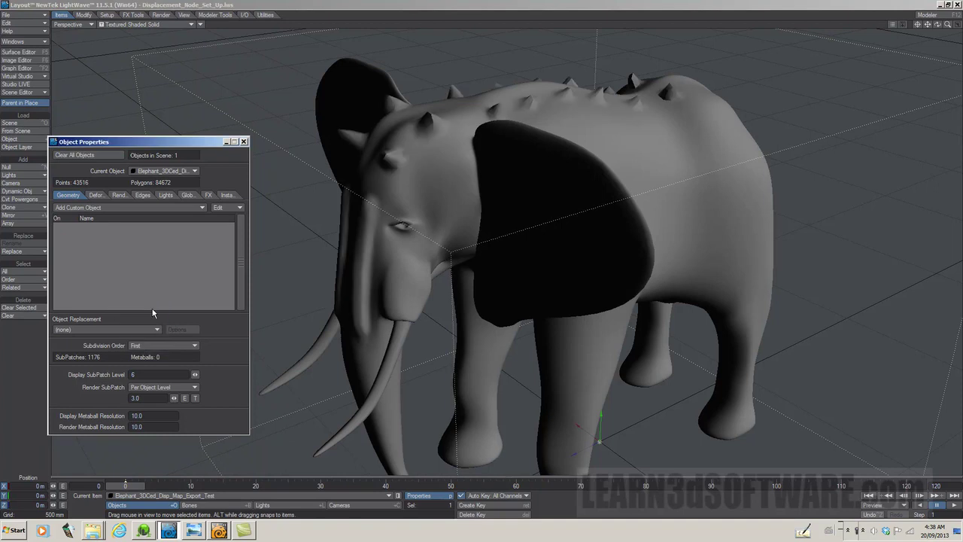
pyautogui.click(167, 345)
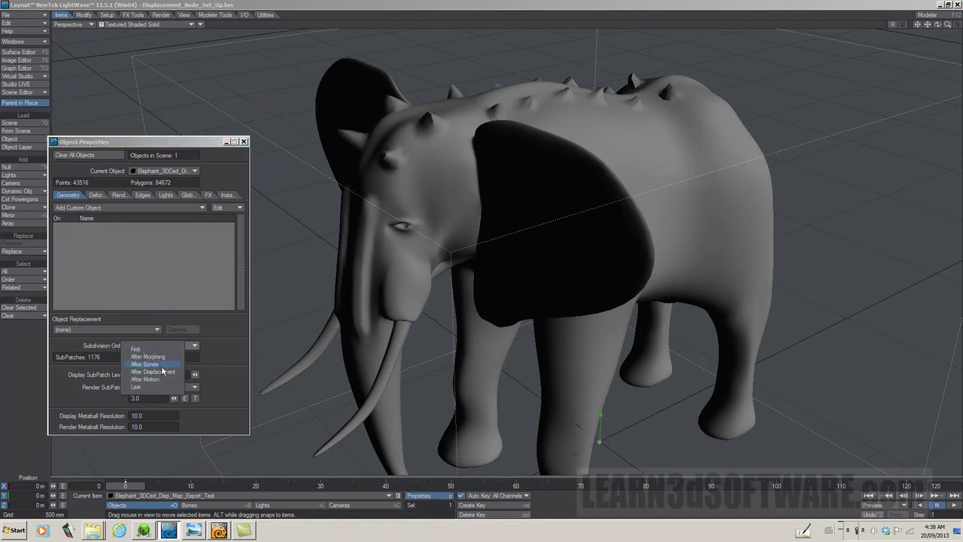
pyautogui.click(161, 372)
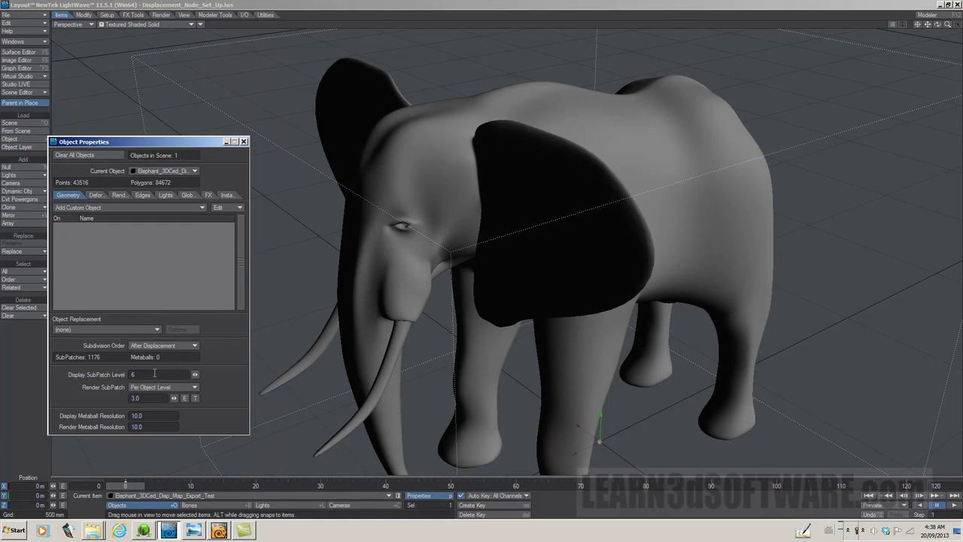
pyautogui.click(162, 346)
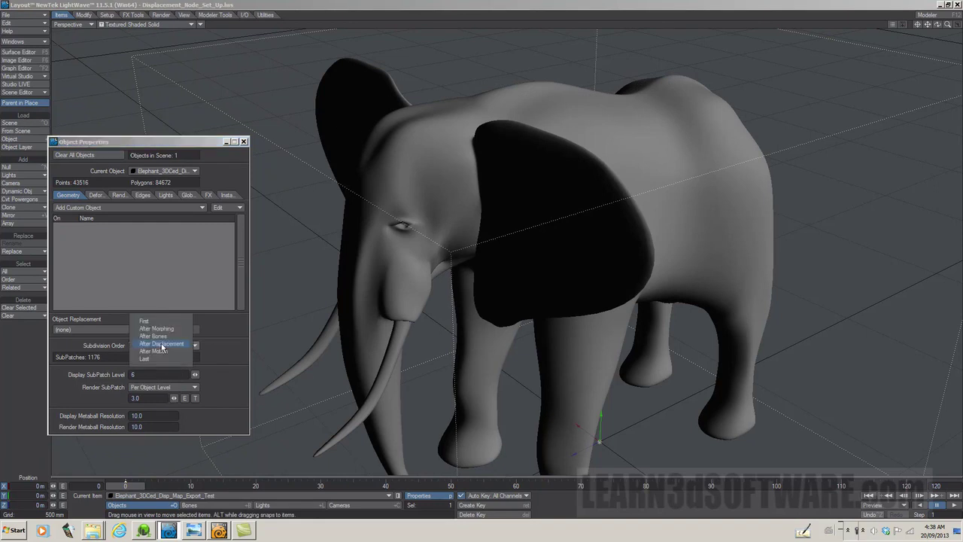
pyautogui.click(164, 320)
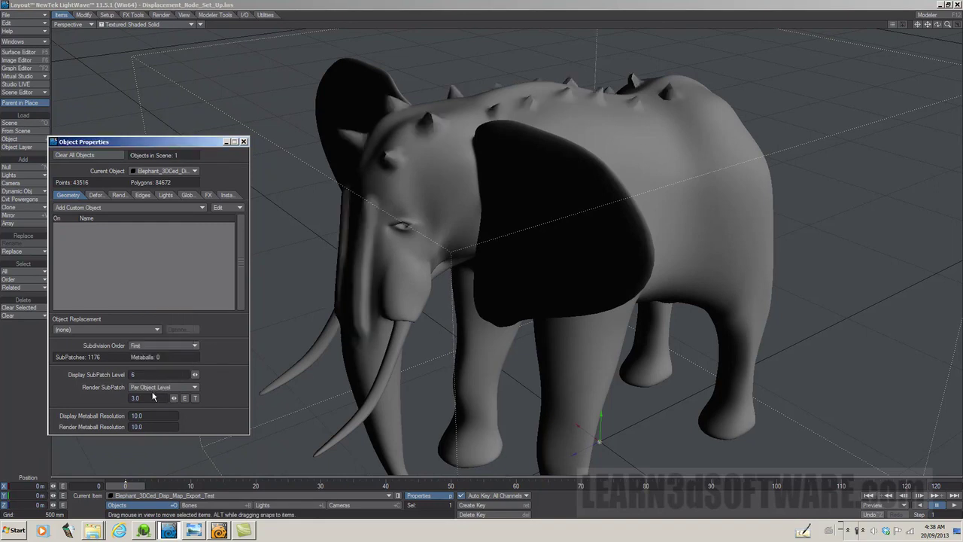
# Step: Try Display SubPatch Levels of 5, 6 and 9 on the elephant, checking the spikes from its side
pyautogui.click(142, 374)
pyautogui.write('5')
pyautogui.write('6')
pyautogui.write('6')
pyautogui.moveTo(934, 23); pyautogui.dragTo(854, 25)
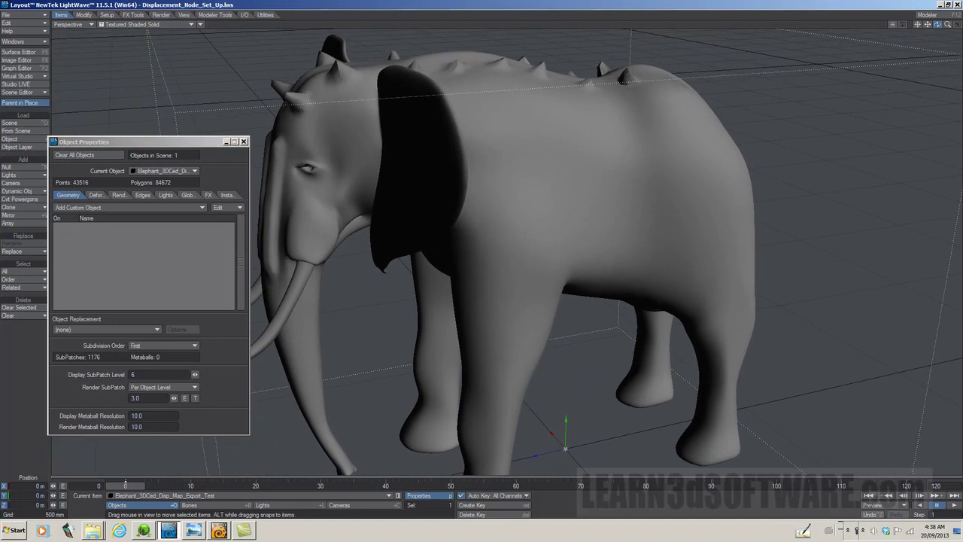
pyautogui.click(140, 375)
pyautogui.write('9')
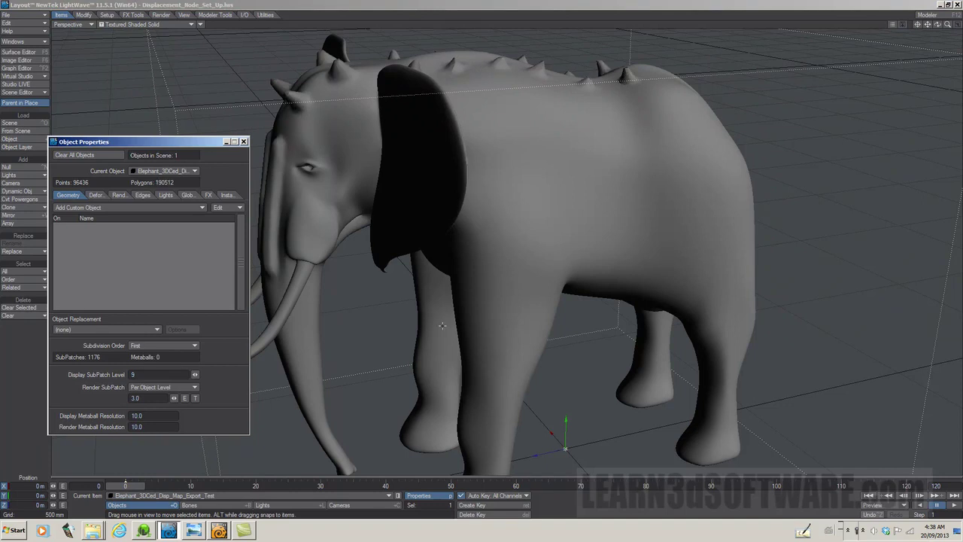
# Step: Return to the view of the elephant's head and try Display SubPatch Levels of 10 and 11
pyautogui.moveTo(929, 24); pyautogui.dragTo(877, 30)
pyautogui.click(143, 374)
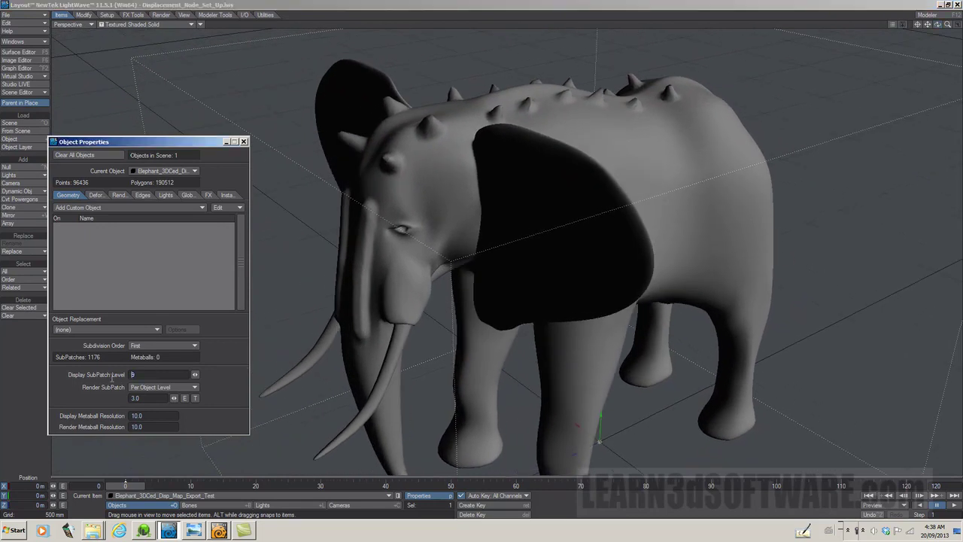
pyautogui.write('10')
pyautogui.press('Return')
pyautogui.write('11')
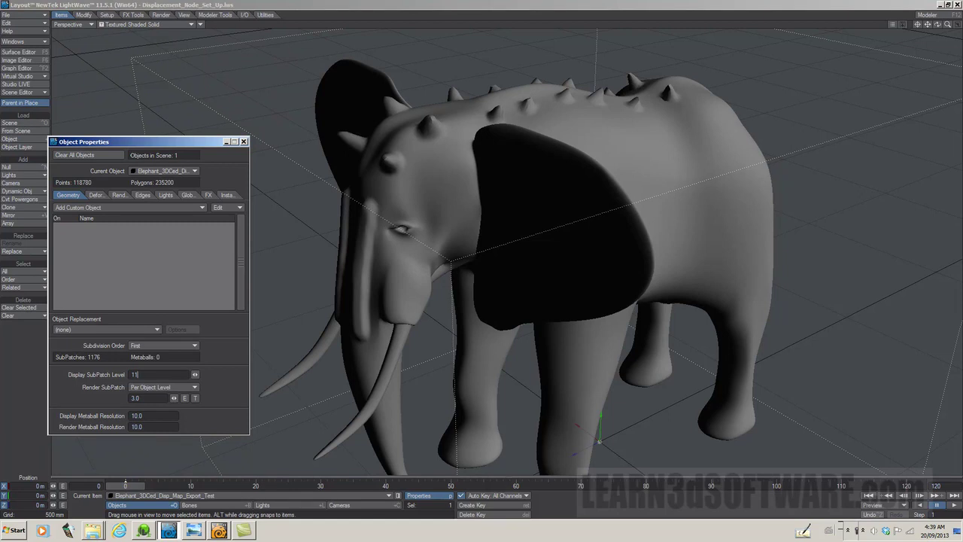
pyautogui.press('Return')
# Step: Increase the elephant's Display SubPatch Level to 12 and then to 20
pyautogui.doubleClick(142, 376)
pyautogui.write('12')
pyautogui.doubleClick(139, 374)
pyautogui.write('20')
pyautogui.press('Return')
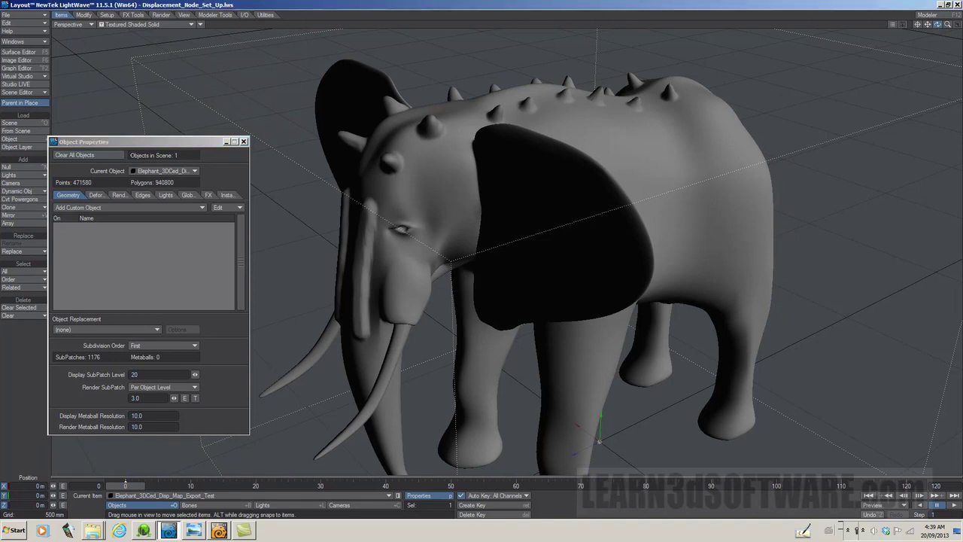
# Step: Set the elephant's Display SubPatch Level to 20 and save the scene over the existing Displacement_Node_Set_Up.lws
pyautogui.moveTo(939, 25); pyautogui.dragTo(916, 30)
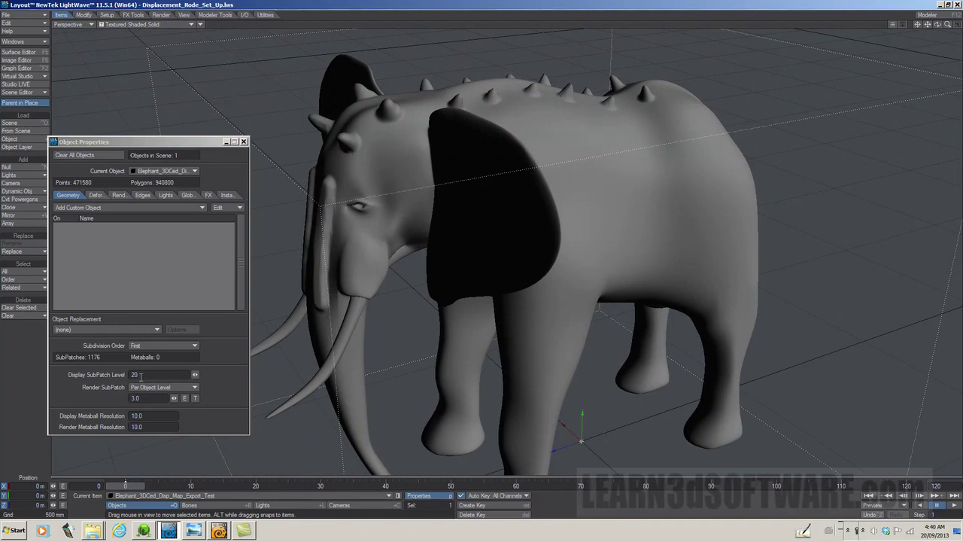
pyautogui.click(130, 374)
pyautogui.write('20')
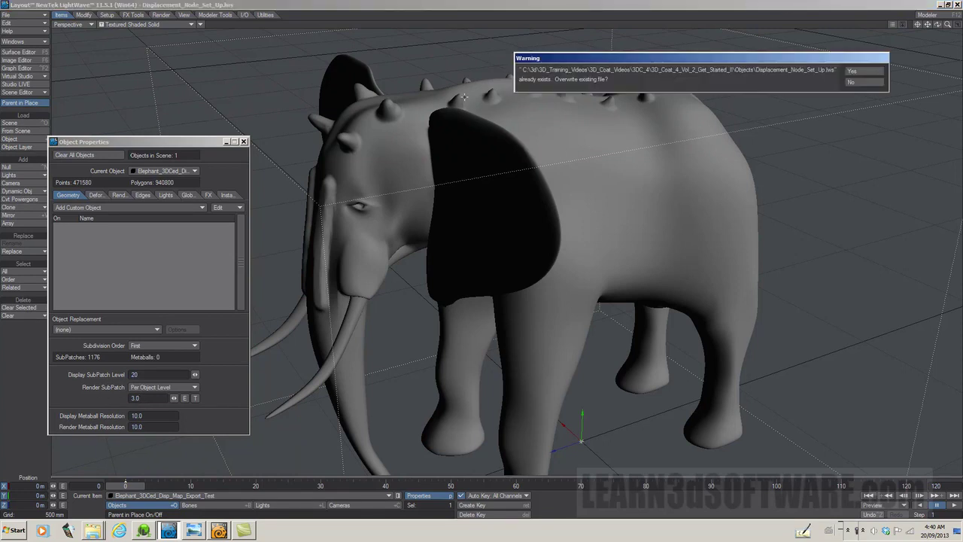
pyautogui.click(856, 71)
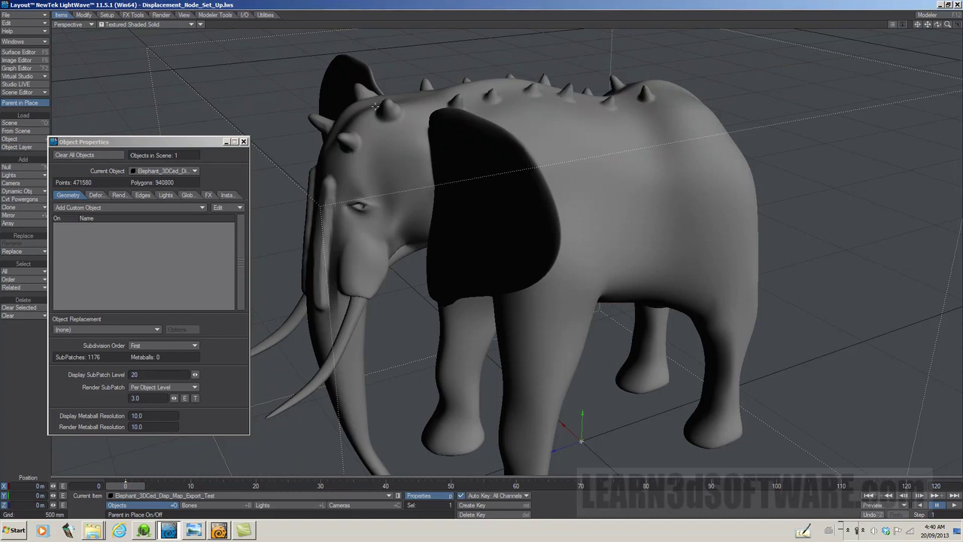
# Step: Switch to 3D-Coat to look at the sculpted elephant, and return to LightWave Layout to compare the displaced one
pyautogui.click(149, 531)
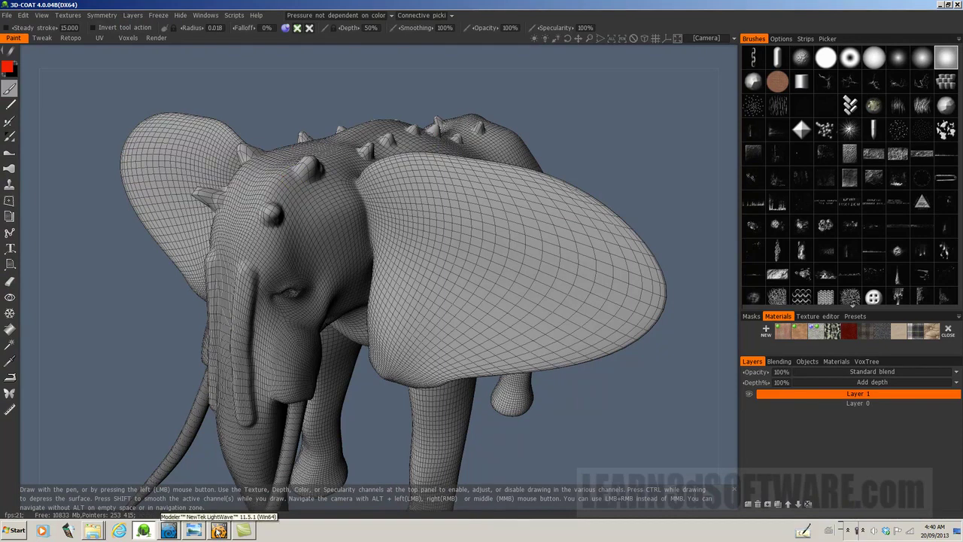
pyautogui.click(218, 531)
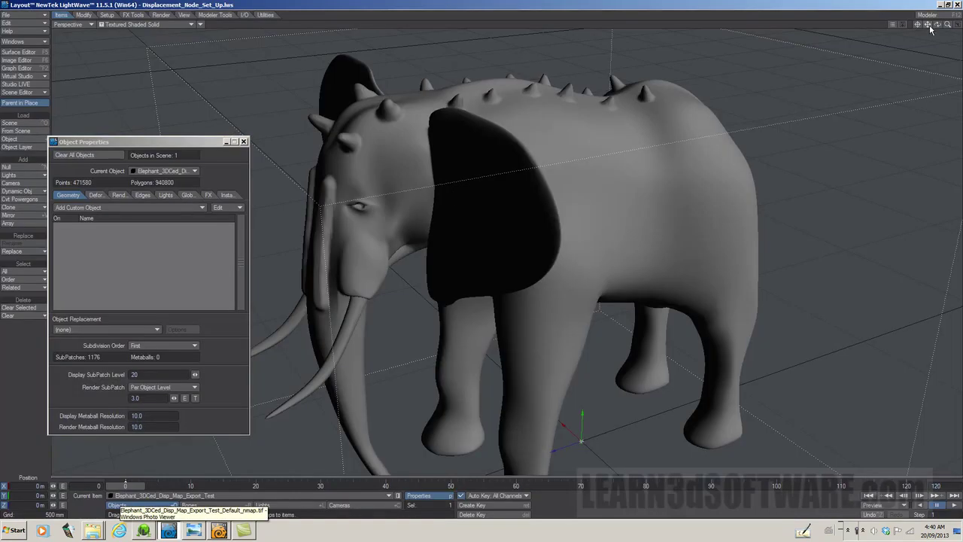
pyautogui.moveTo(937, 25); pyautogui.dragTo(962, 30)
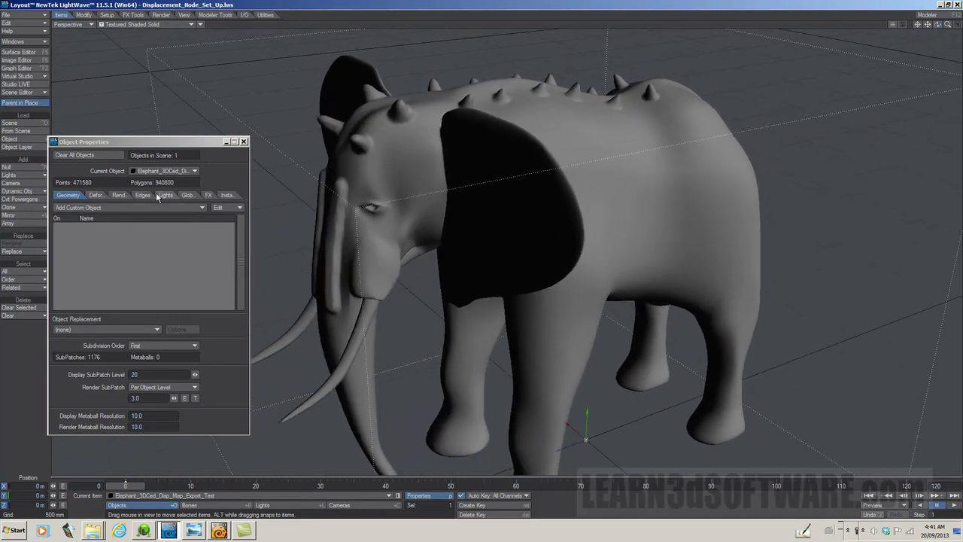
# Step: Open the elephant's displacement nodes and raise the Multiply node's B value to 0.178
pyautogui.click(96, 198)
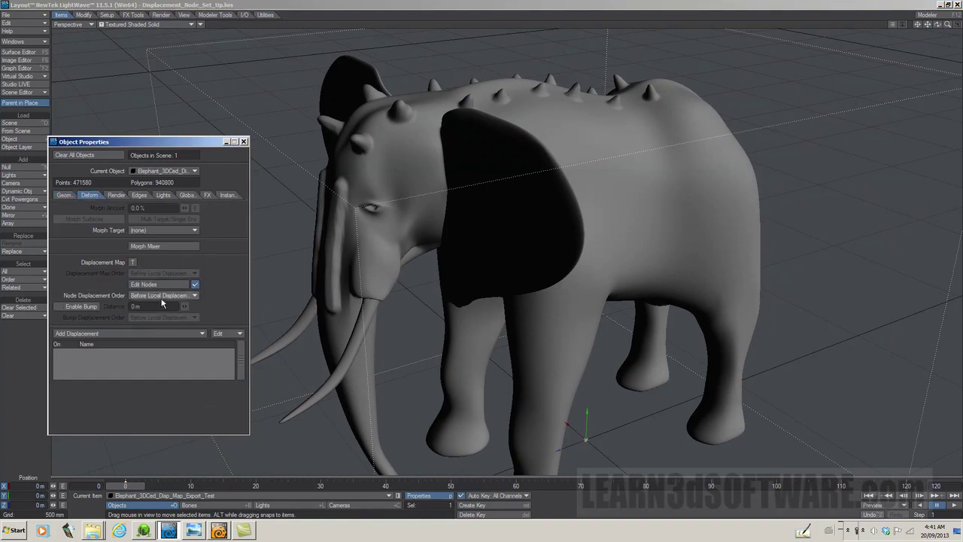
pyautogui.click(158, 288)
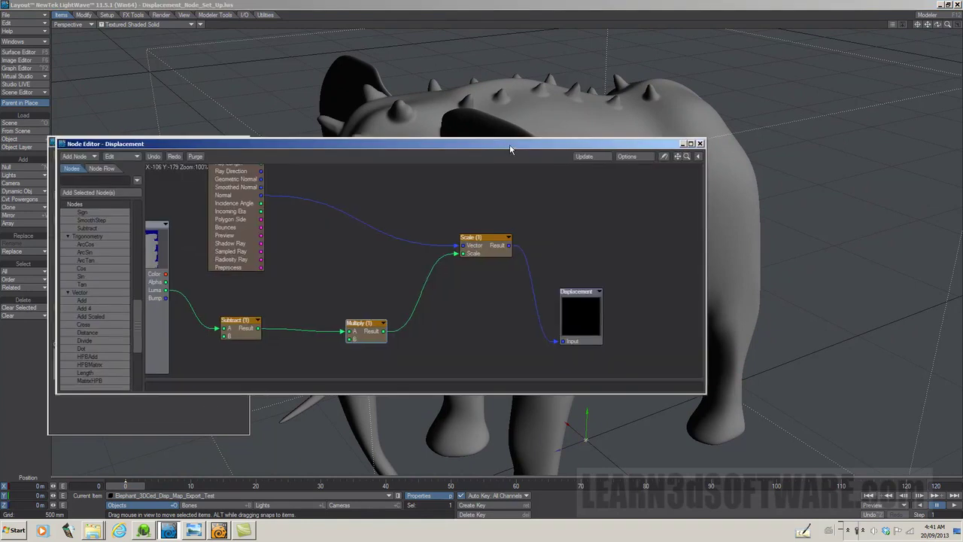
pyautogui.moveTo(506, 149); pyautogui.dragTo(403, 254)
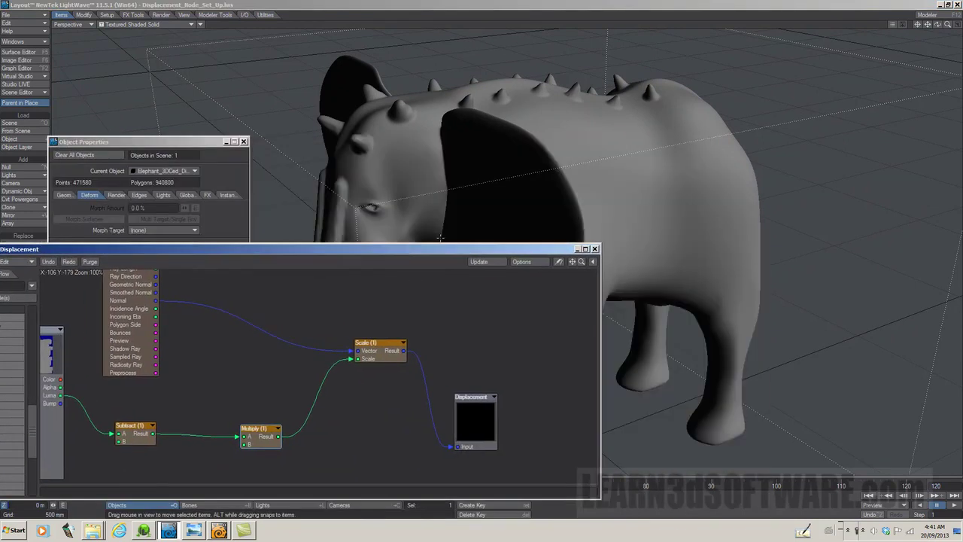
pyautogui.doubleClick(254, 437)
pyautogui.moveTo(466, 256); pyautogui.dragTo(279, 297)
pyautogui.moveTo(323, 322); pyautogui.dragTo(331, 323)
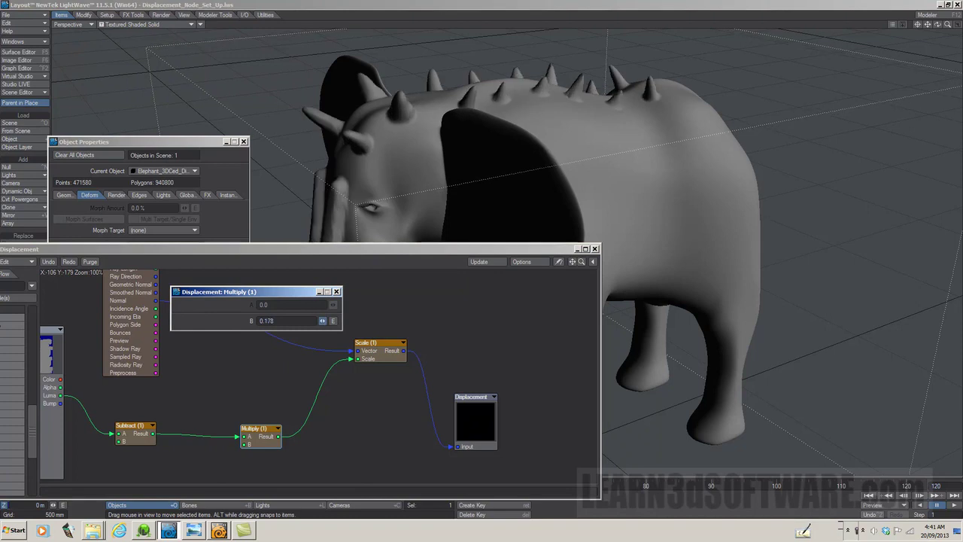
# Step: Try a B value of 0.5 in the Multiply node and uncover the elephant to check the exaggerated spikes
pyautogui.click(276, 322)
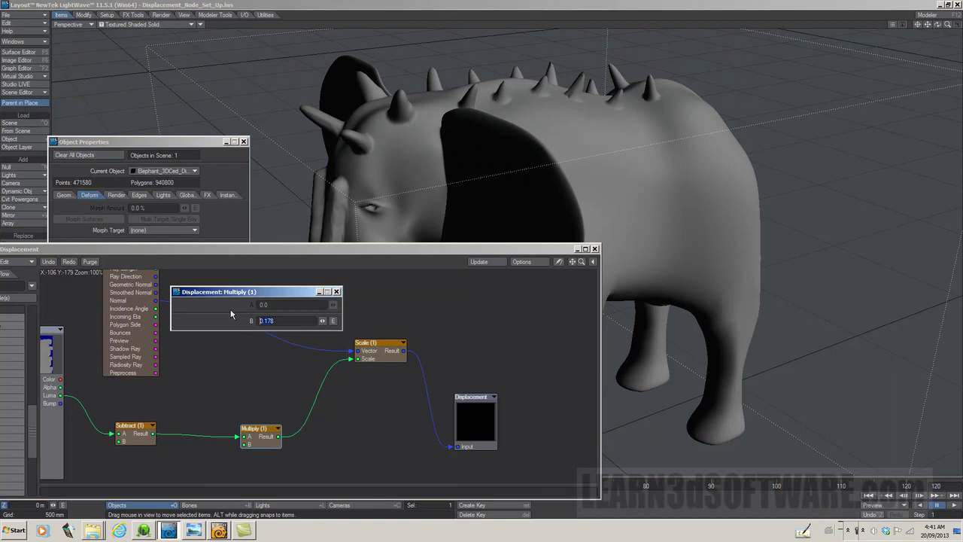
pyautogui.write('0.5')
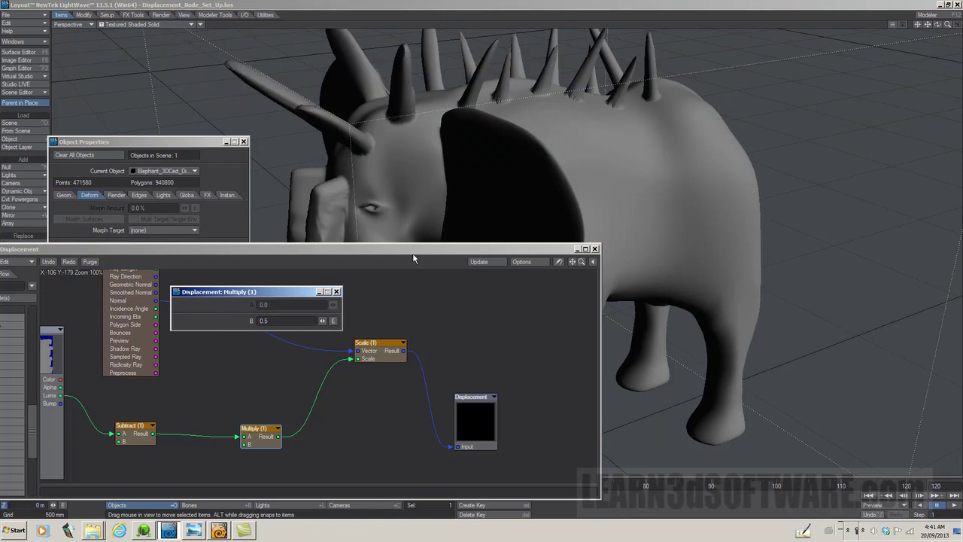
pyautogui.moveTo(413, 255); pyautogui.dragTo(524, 395)
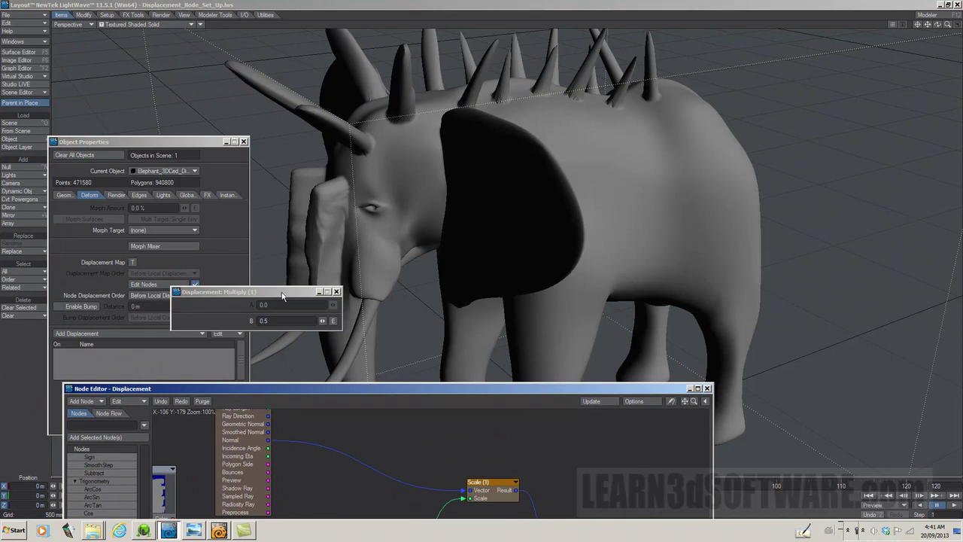
# Step: Set the Multiply node's B value to 0.1 and move its window clear of the elephant
pyautogui.click(278, 320)
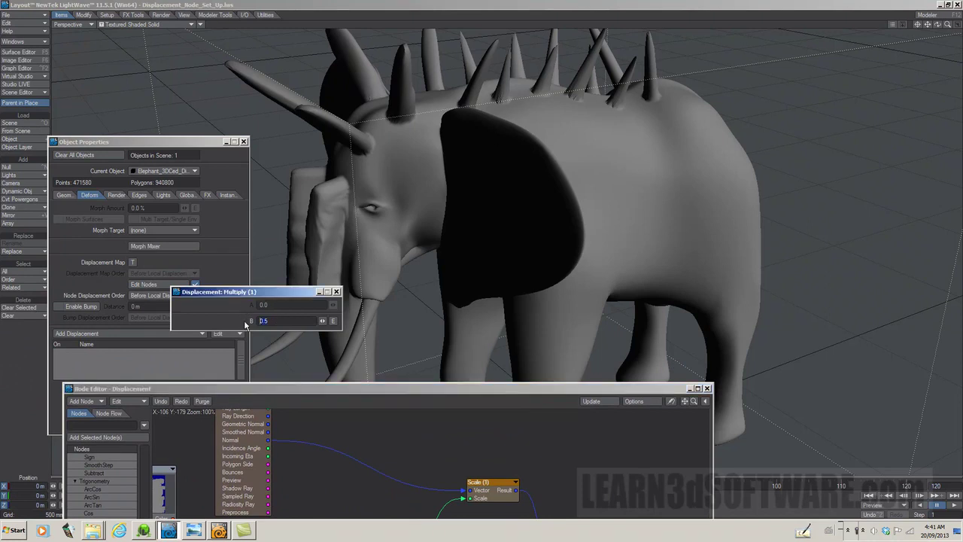
pyautogui.press('BackSpace')
pyautogui.write('.1')
pyautogui.press('Return')
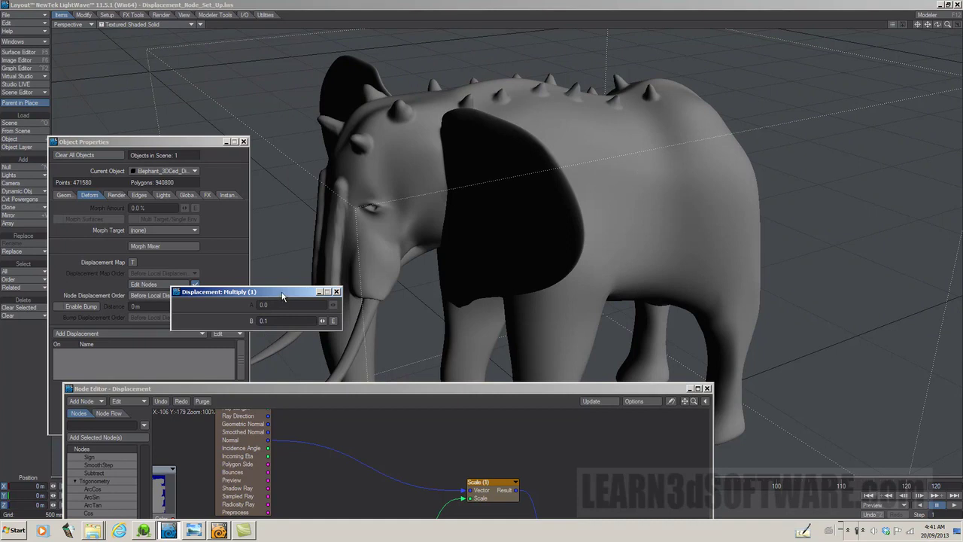
pyautogui.moveTo(283, 296); pyautogui.dragTo(253, 310)
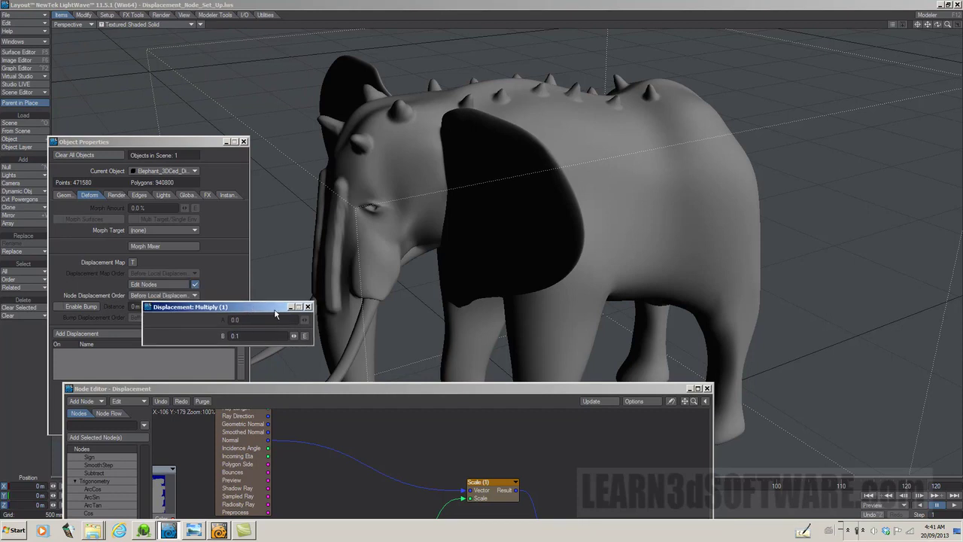
pyautogui.moveTo(258, 313); pyautogui.dragTo(237, 319)
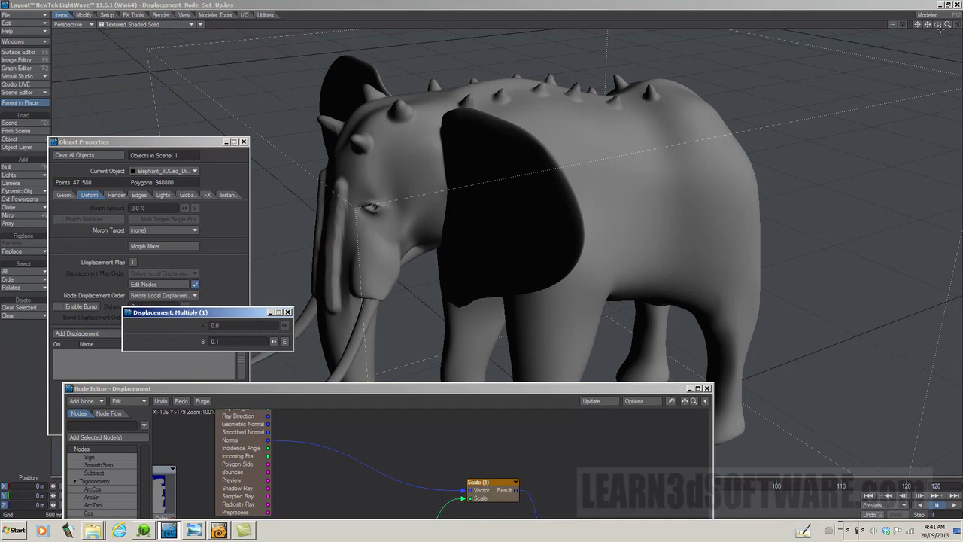
# Step: Compare the elephant's spikes from a higher angle with the 3D-Coat sculpt and return to LightWave Layout
pyautogui.moveTo(940, 28); pyautogui.dragTo(926, 30)
pyautogui.moveTo(938, 24)
pyautogui.mouseDown()
pyautogui.moveTo(956, 27)
pyautogui.moveTo(940, 28)
pyautogui.mouseUp()
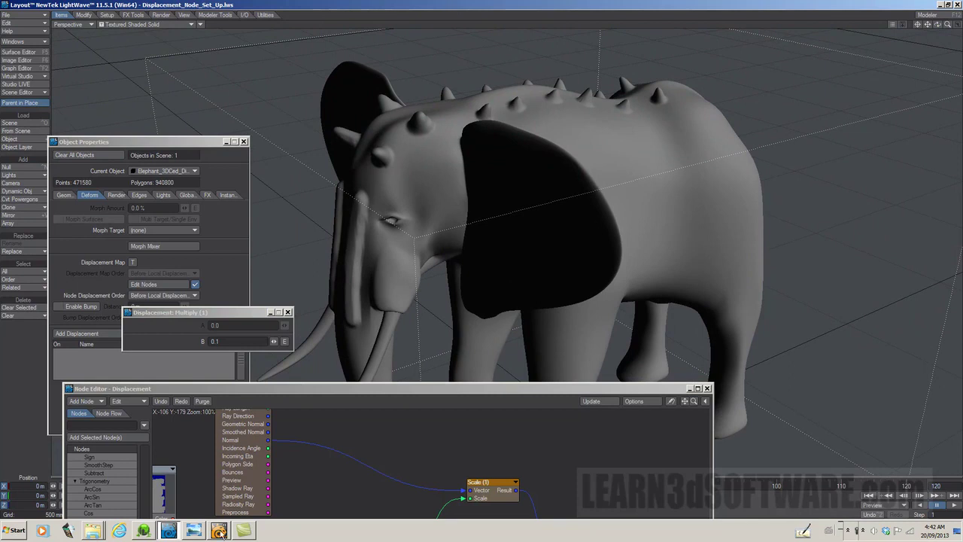
pyautogui.click(143, 532)
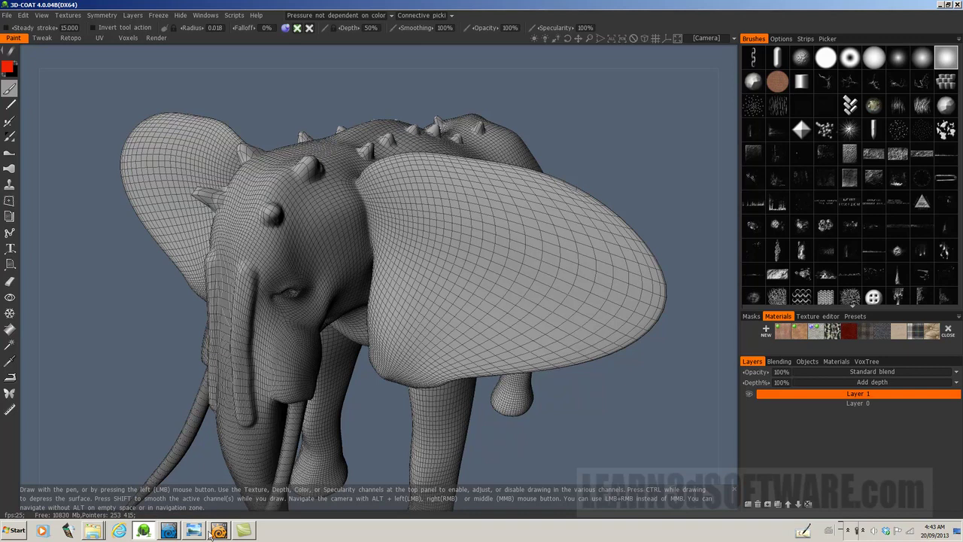
pyautogui.click(168, 532)
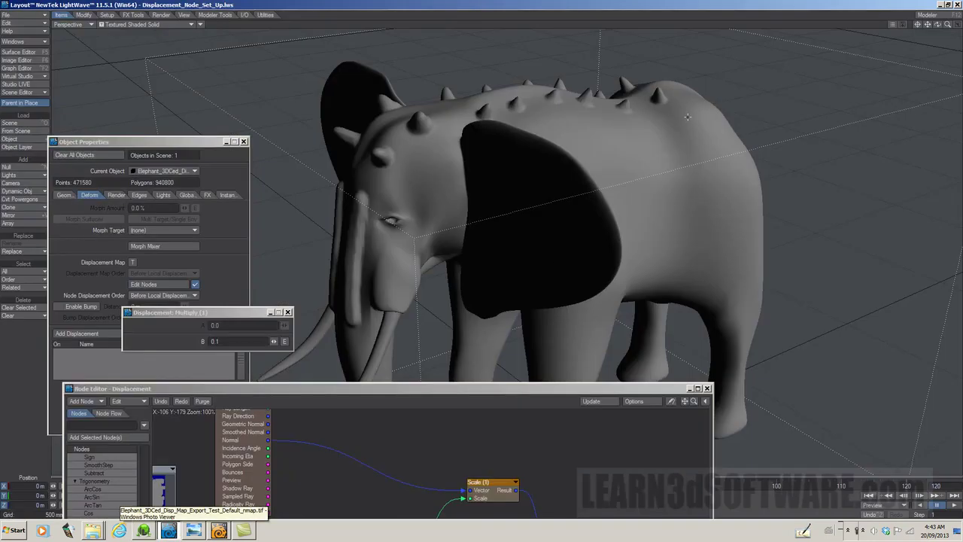
# Step: Display the perspective viewport in VPR mode and move the node windows off the elephant's head
pyautogui.click(143, 25)
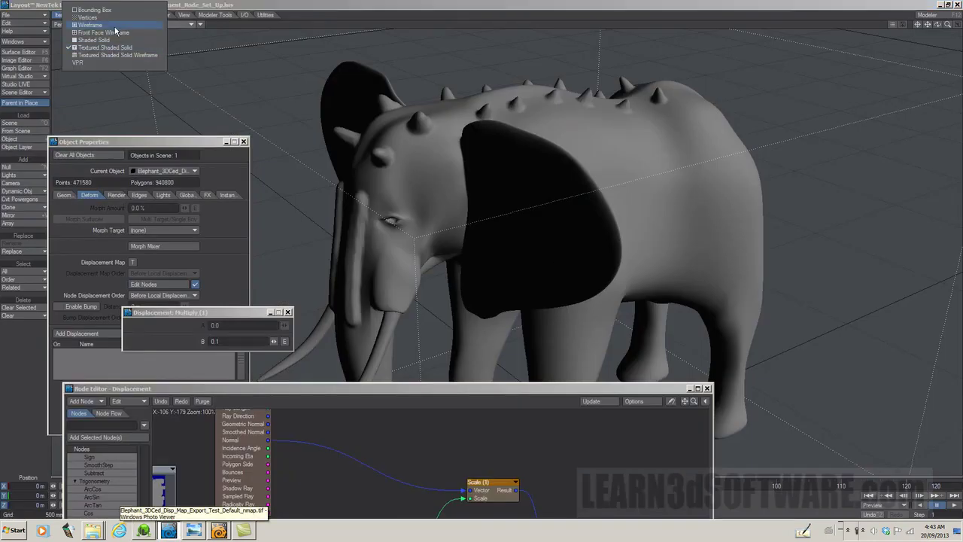
pyautogui.click(110, 64)
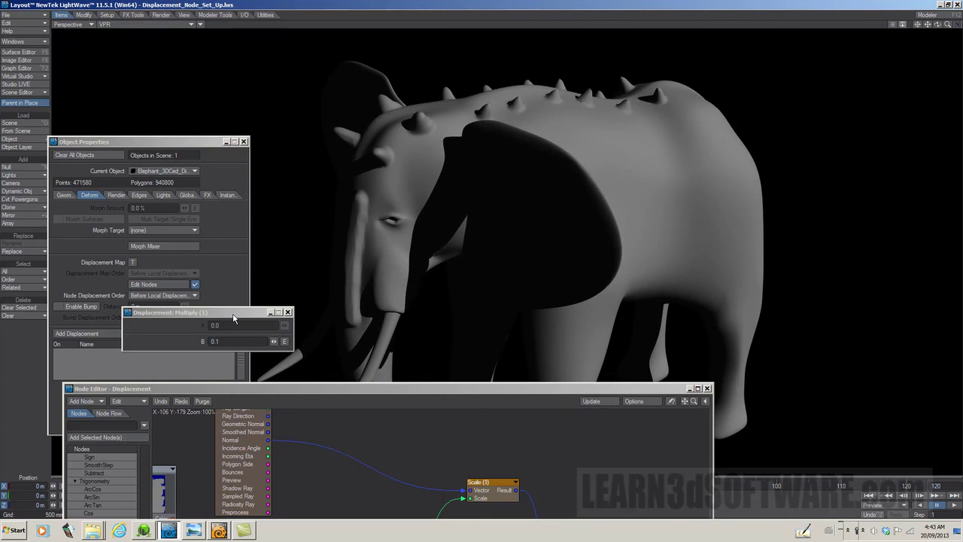
pyautogui.moveTo(351, 392); pyautogui.dragTo(628, 257)
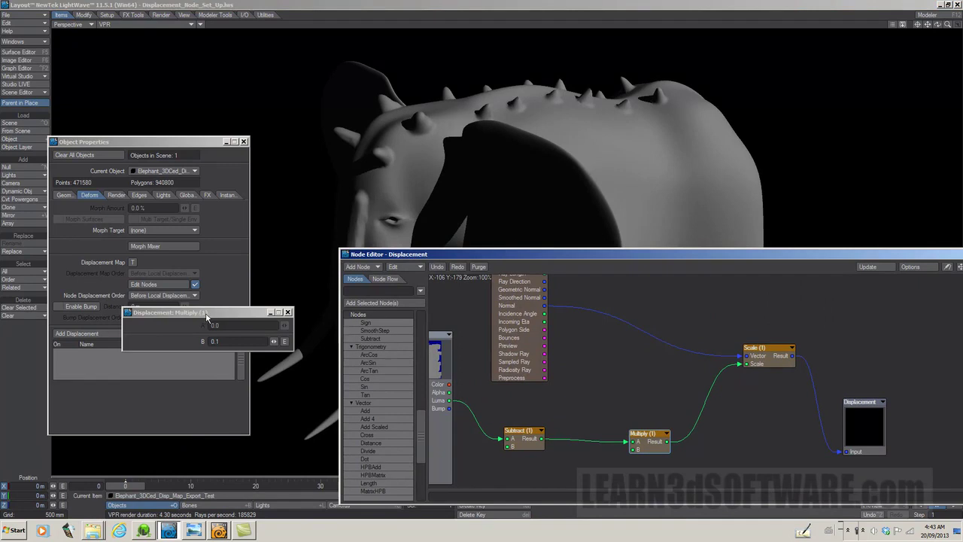
pyautogui.moveTo(205, 315); pyautogui.dragTo(223, 306)
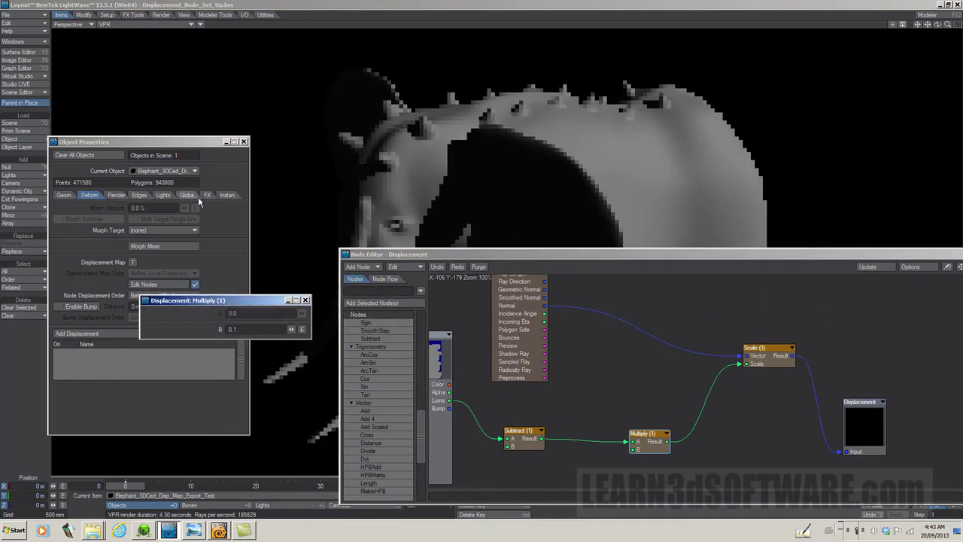
# Step: Switch the viewport to Camera View and close the displacement Node Editor to clear the elephant preview
pyautogui.click(164, 15)
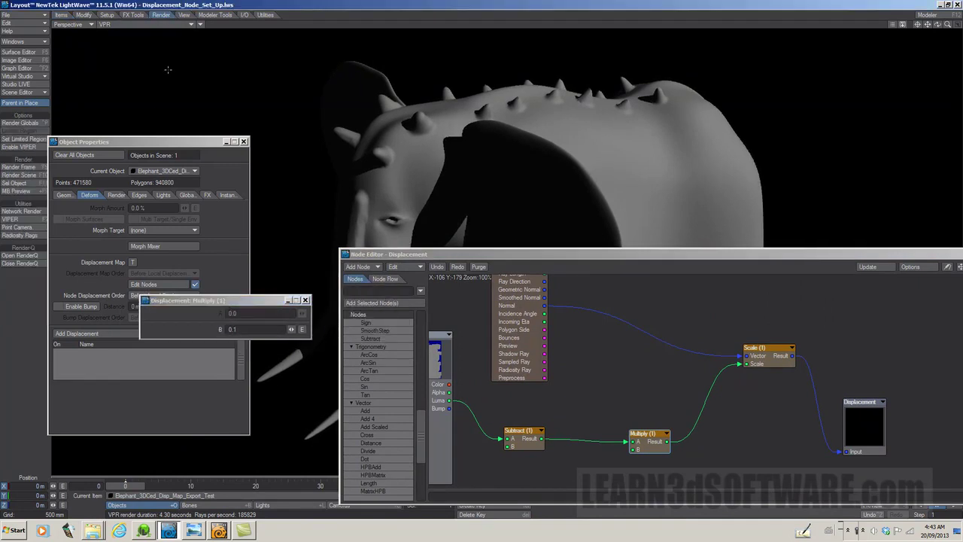
pyautogui.moveTo(130, 141); pyautogui.dragTo(136, 144)
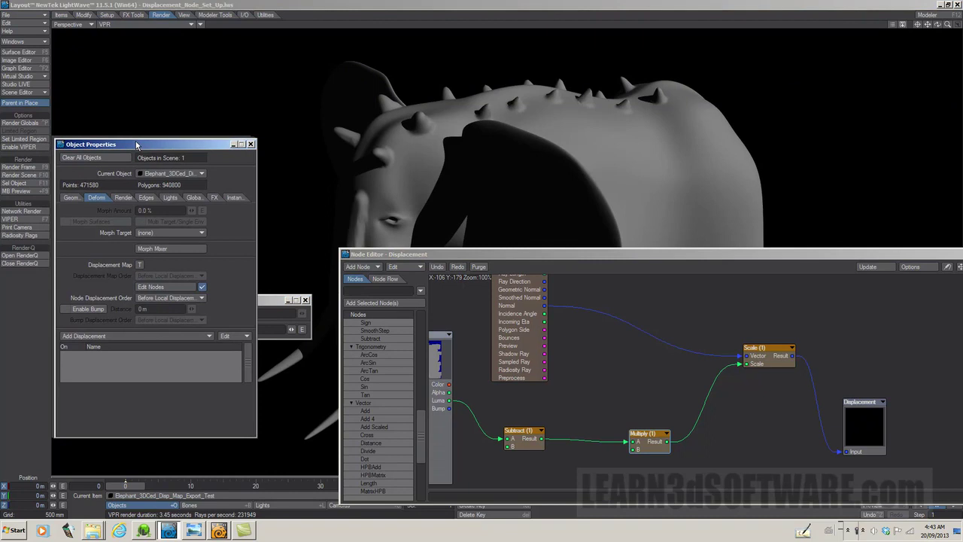
pyautogui.click(75, 24)
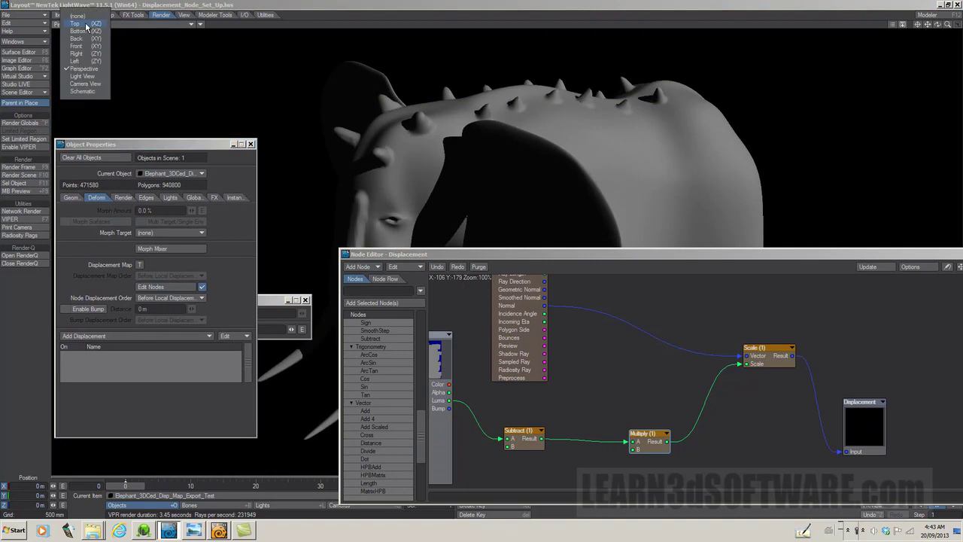
pyautogui.click(85, 84)
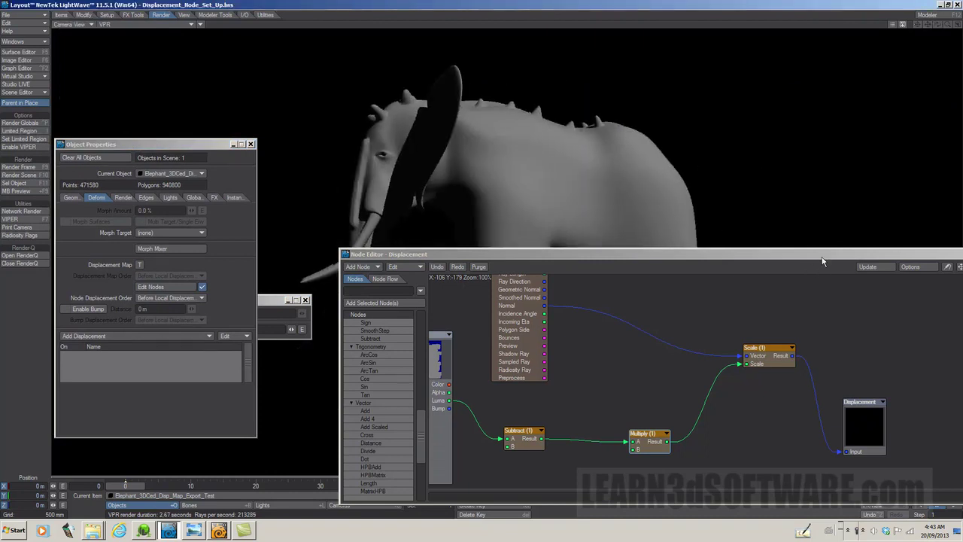
pyautogui.moveTo(823, 261); pyautogui.dragTo(641, 287)
pyautogui.click(804, 279)
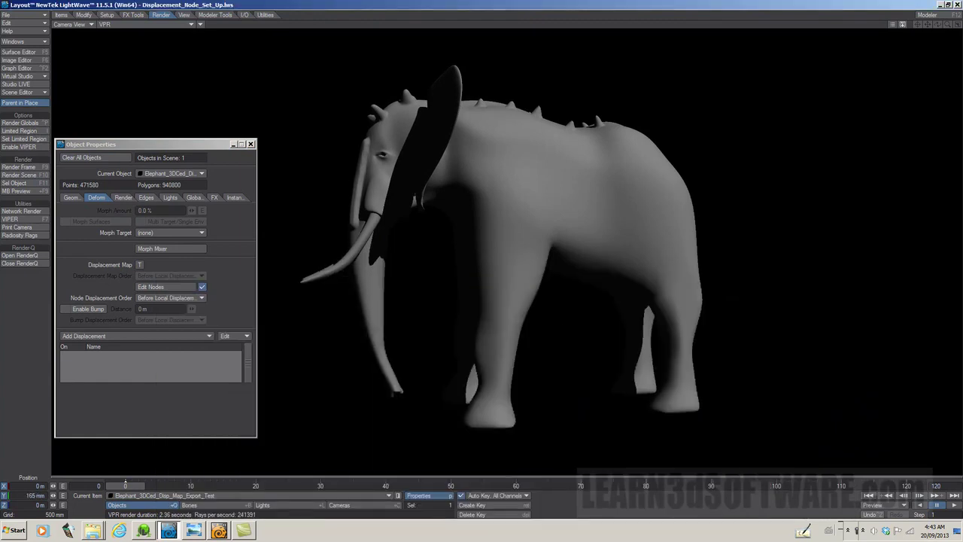
pyautogui.moveTo(563, 327); pyautogui.dragTo(563, 326, button='right')
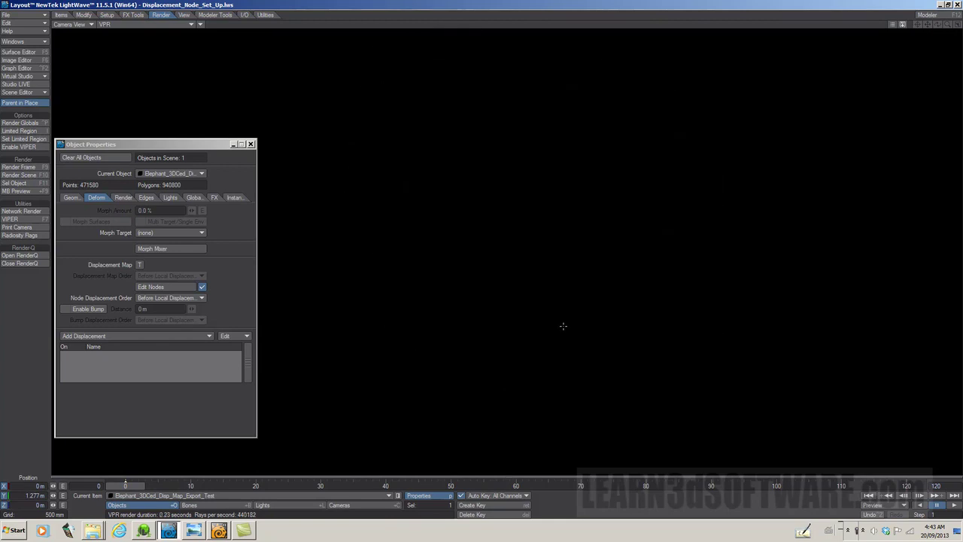
pyautogui.hotkey('ctrl', 'z')
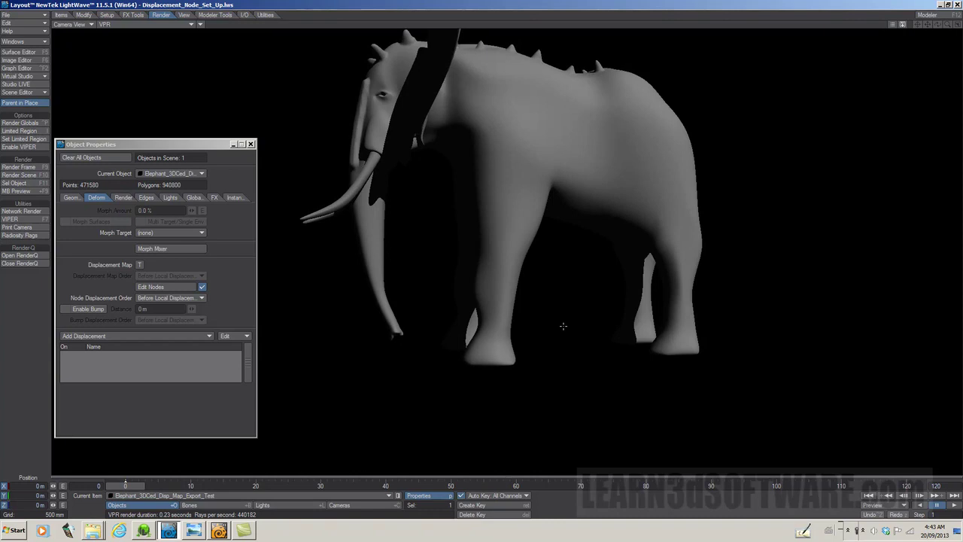
pyautogui.hotkey('ctrl', 'z')
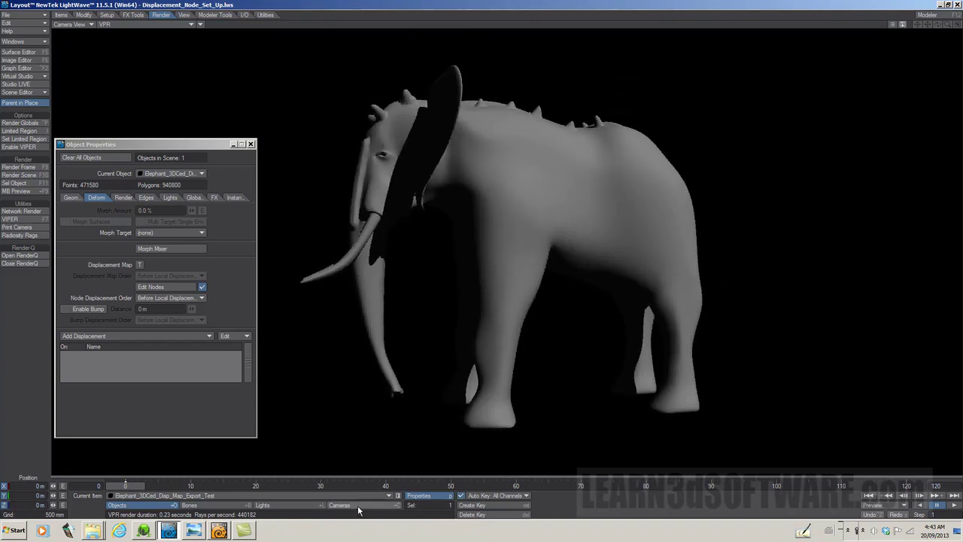
# Step: Select the camera, move and rotate it to frame the elephant's head and spiked back, and render the current frame
pyautogui.click(359, 505)
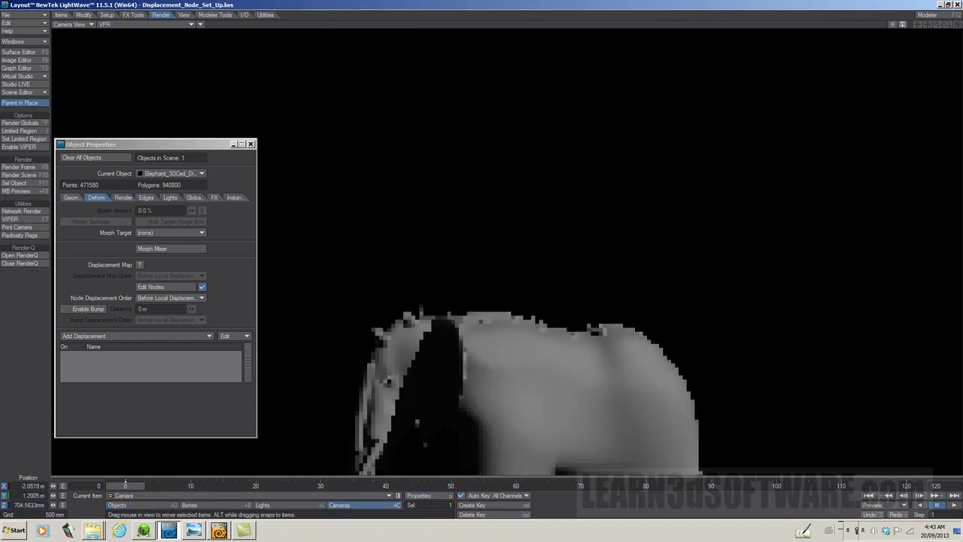
pyautogui.moveTo(481, 301); pyautogui.dragTo(570, 401)
pyautogui.press('y')
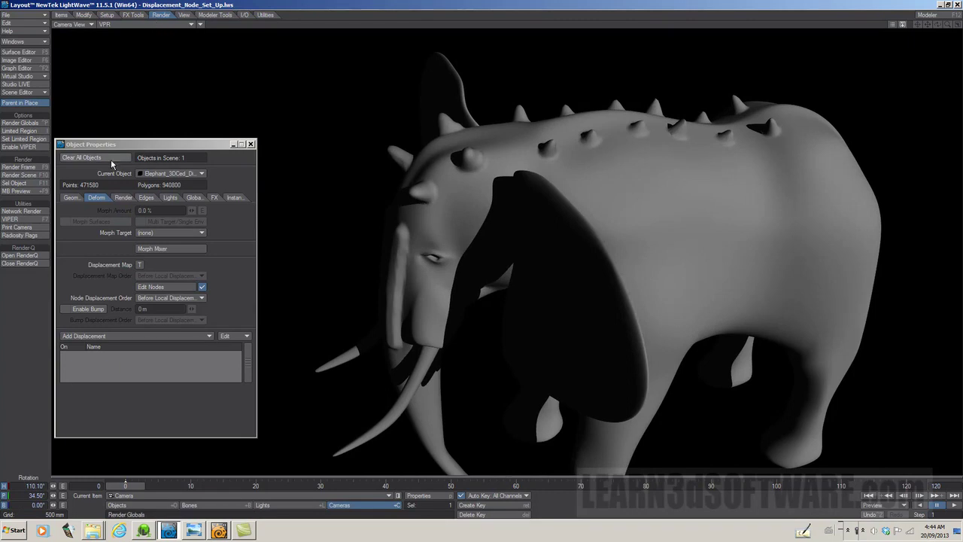
pyautogui.click(28, 167)
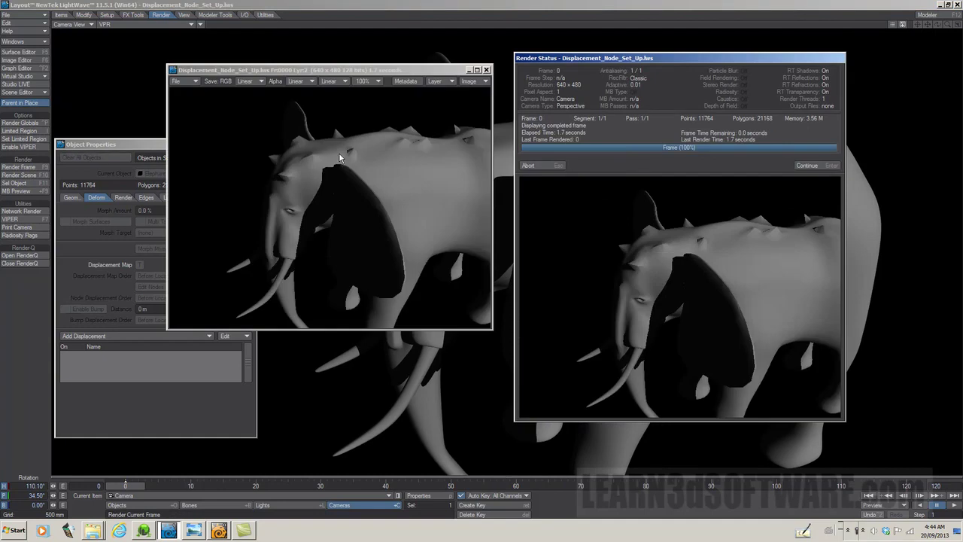
# Step: Magnify the rendered image to 200% and pan it to examine the spikes on the elephant's head and back
pyautogui.moveTo(407, 70); pyautogui.dragTo(357, 135)
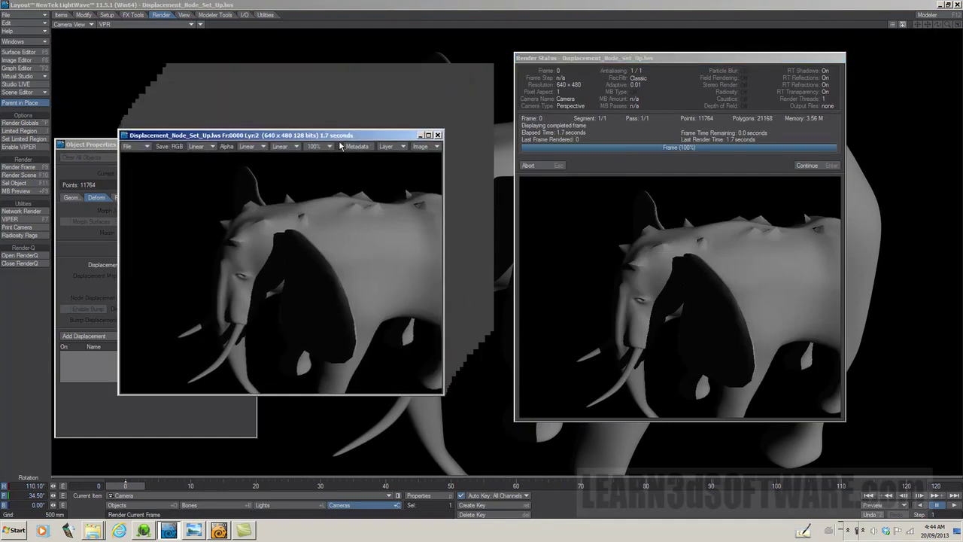
pyautogui.click(320, 146)
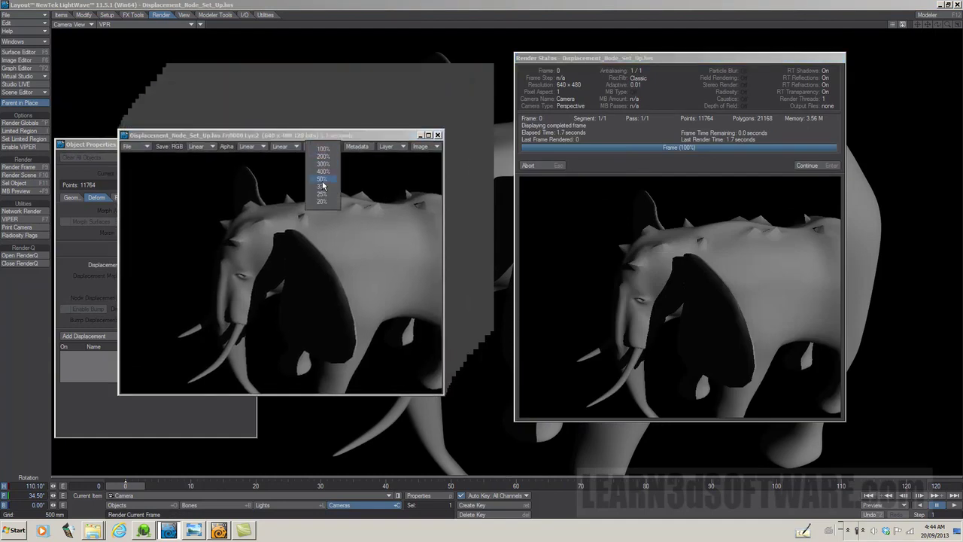
pyautogui.click(323, 180)
pyautogui.click(320, 146)
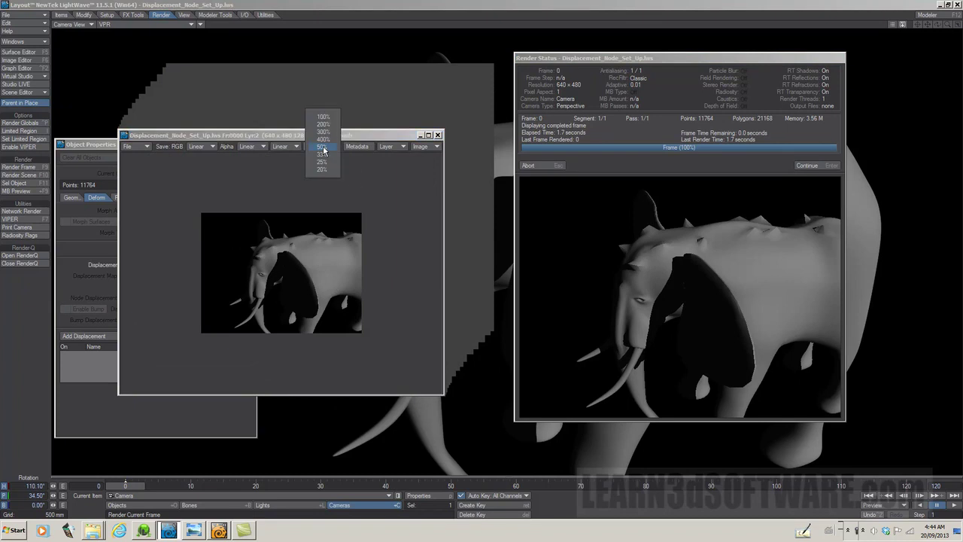
pyautogui.click(327, 127)
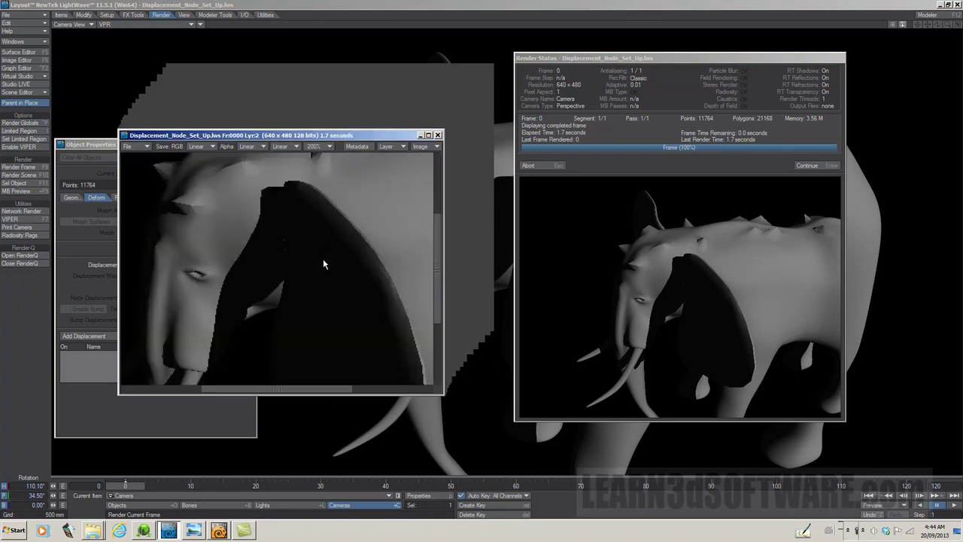
pyautogui.moveTo(323, 264); pyautogui.dragTo(304, 311)
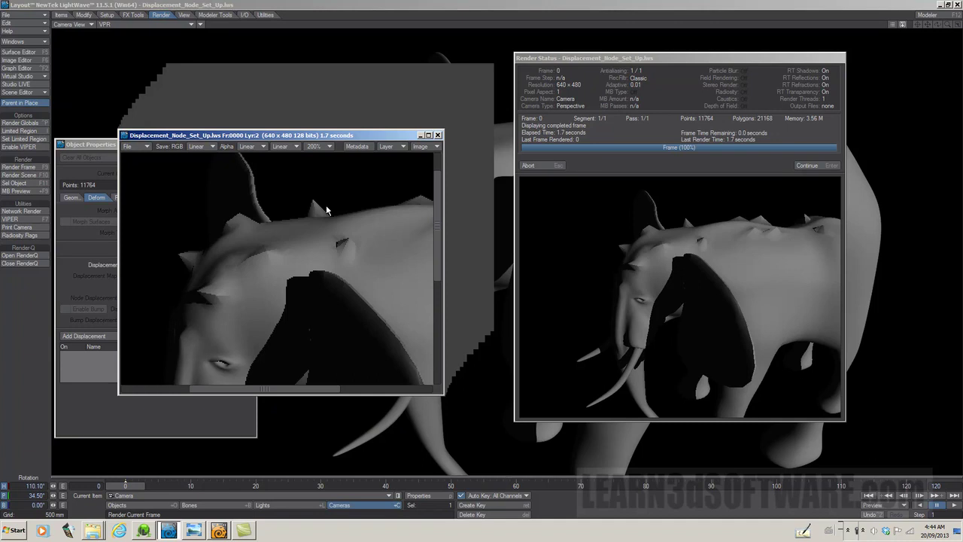
# Step: Dismiss the render status and display the elephant's geometry properties with the rendered image moved off its head
pyautogui.moveTo(390, 138); pyautogui.dragTo(694, 189)
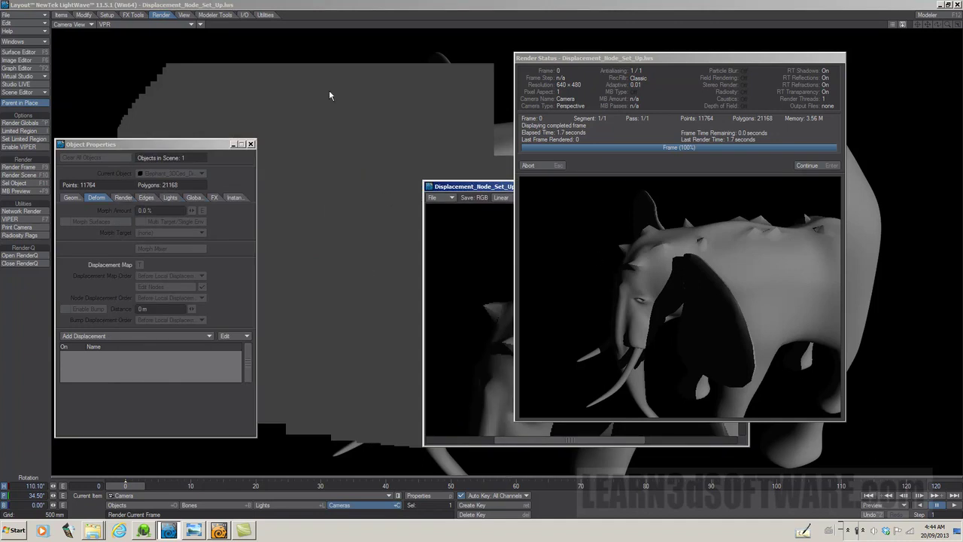
pyautogui.press('F9')
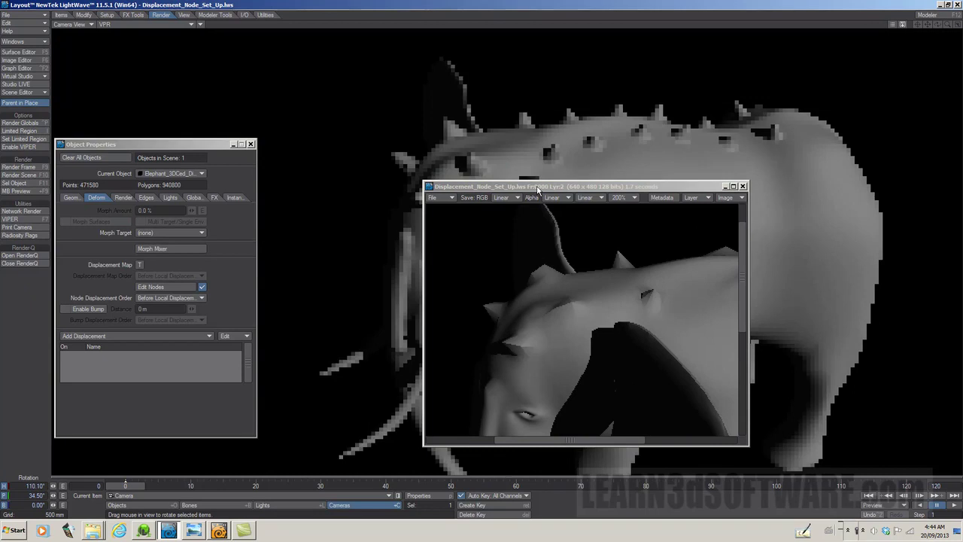
pyautogui.moveTo(538, 188); pyautogui.dragTo(551, 227)
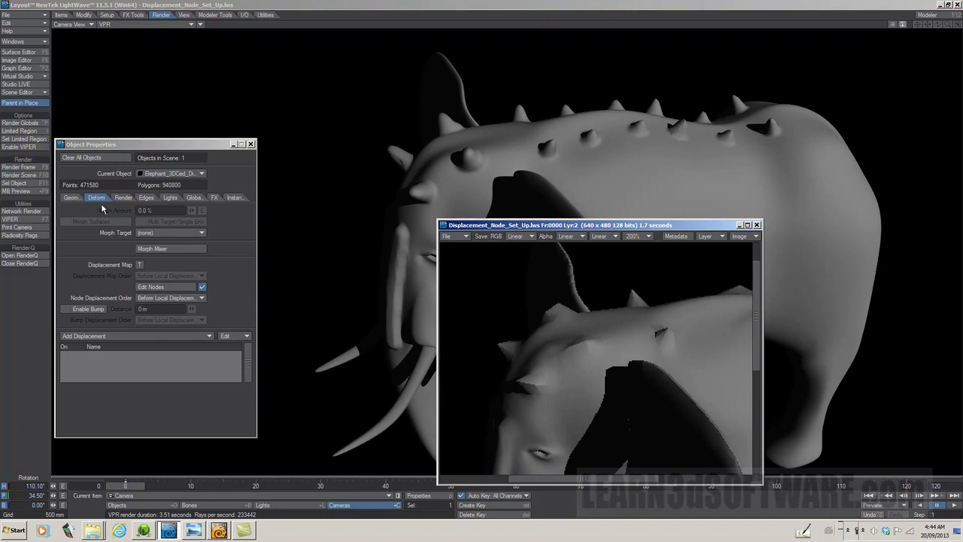
pyautogui.click(72, 197)
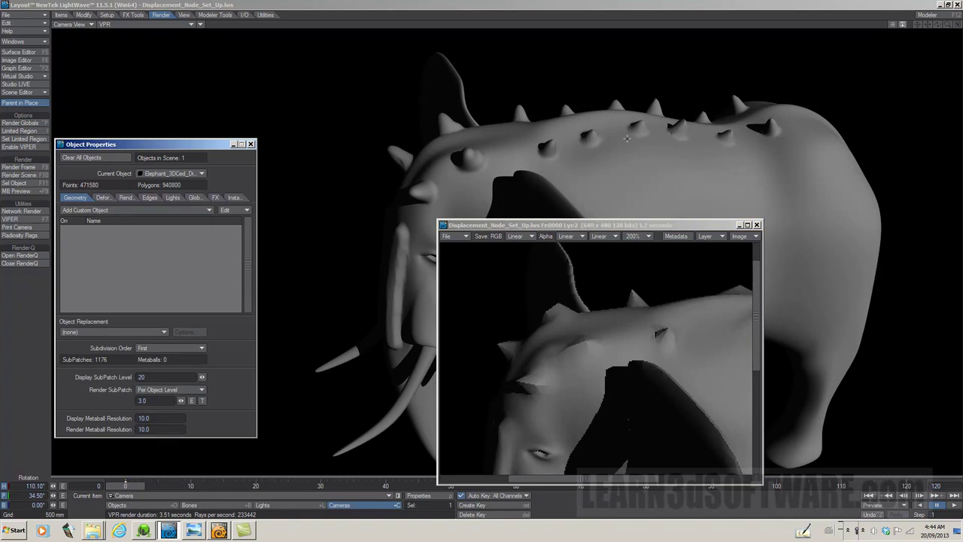
# Step: Switch the viewport to Textured Shaded Solid to examine the displaced spikes, and return it to VPR
pyautogui.click(141, 25)
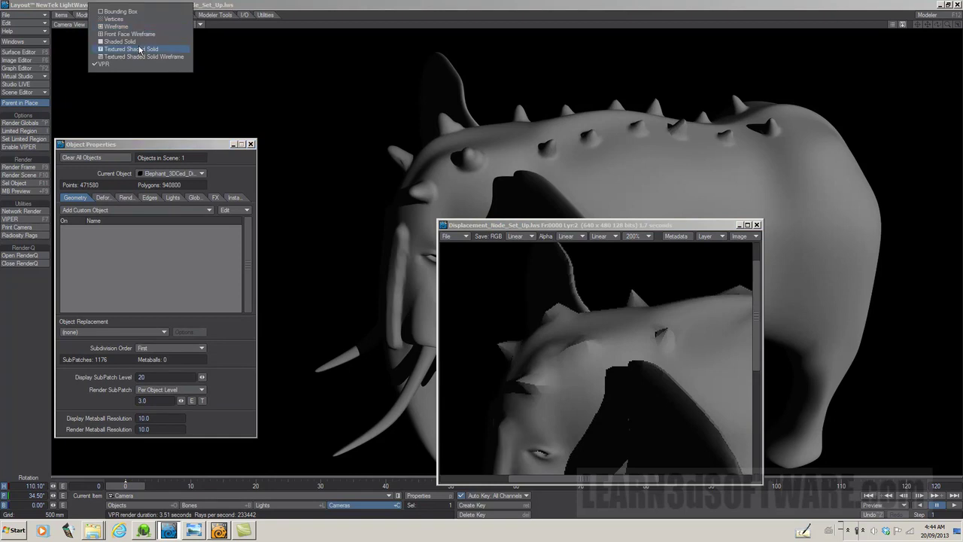
pyautogui.click(140, 50)
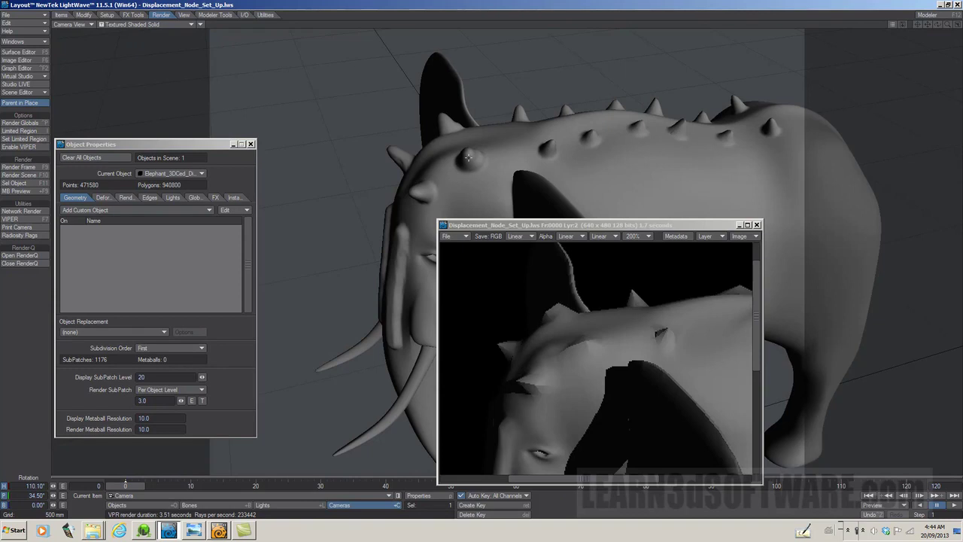
pyautogui.click(141, 24)
pyautogui.click(127, 68)
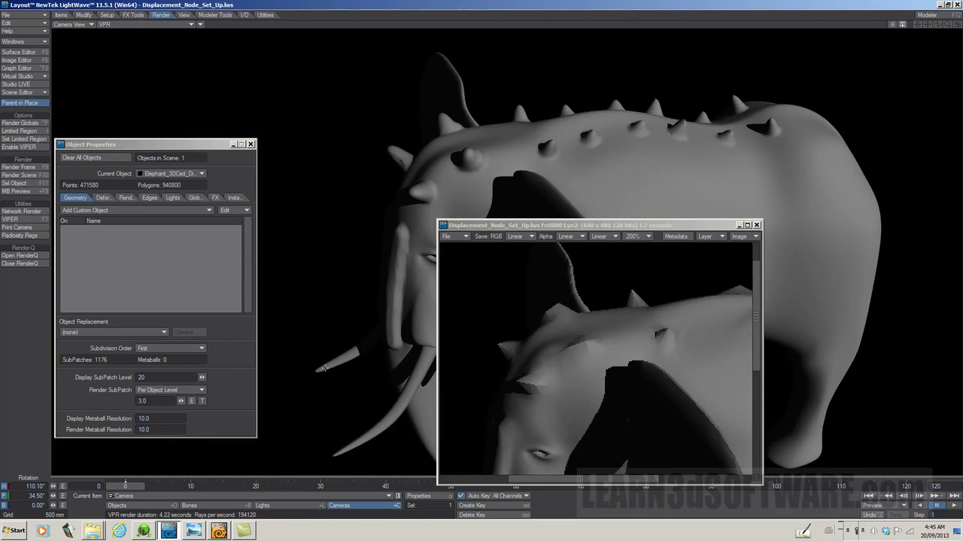
# Step: Widen the rendered image window, set the elephant's render SubPatch level to 20, and render the current frame
pyautogui.moveTo(613, 226); pyautogui.dragTo(536, 160)
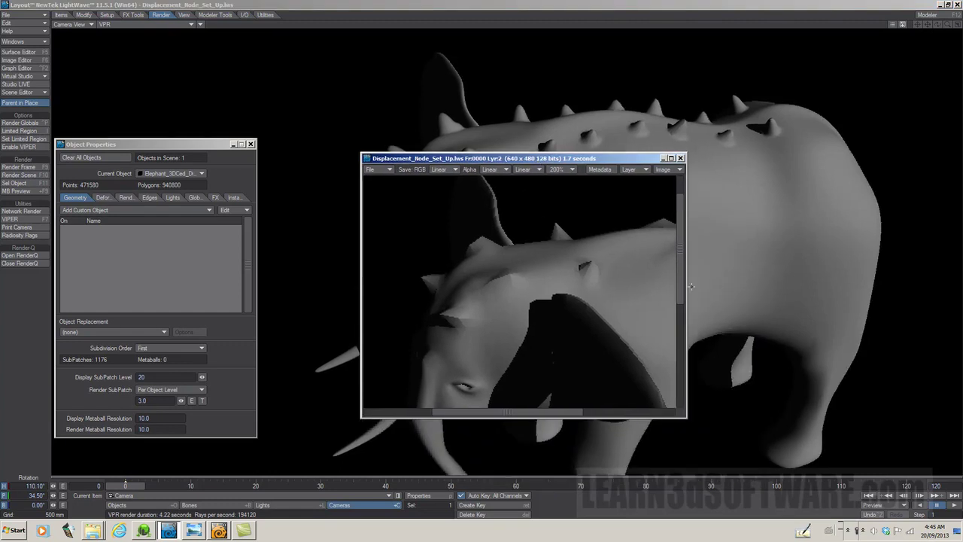
pyautogui.moveTo(688, 286); pyautogui.dragTo(693, 288)
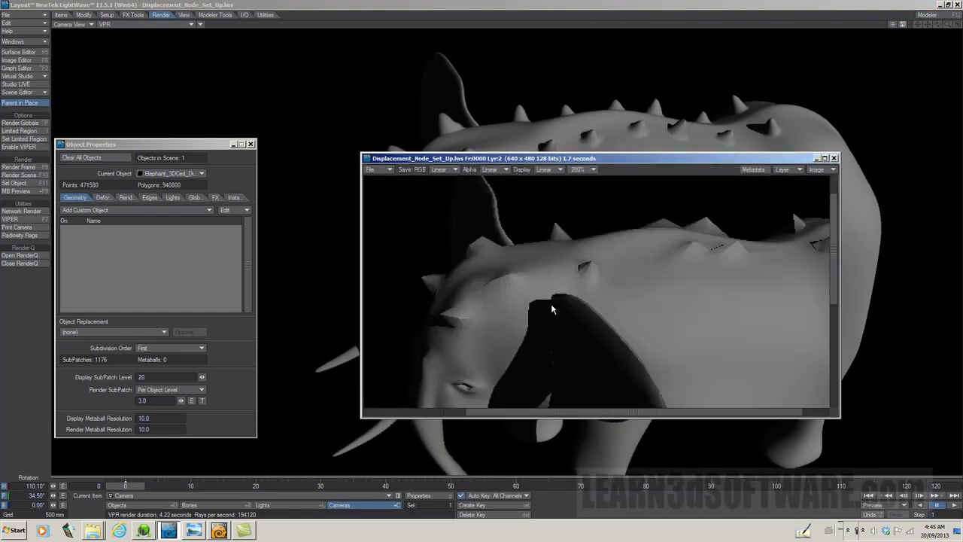
pyautogui.click(153, 399)
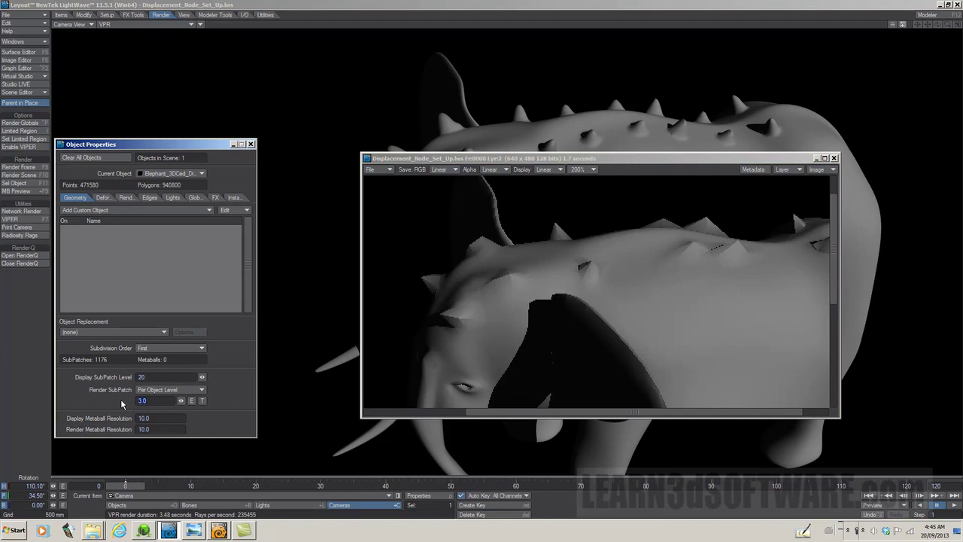
pyautogui.write('20')
pyautogui.moveTo(600, 161); pyautogui.dragTo(572, 200)
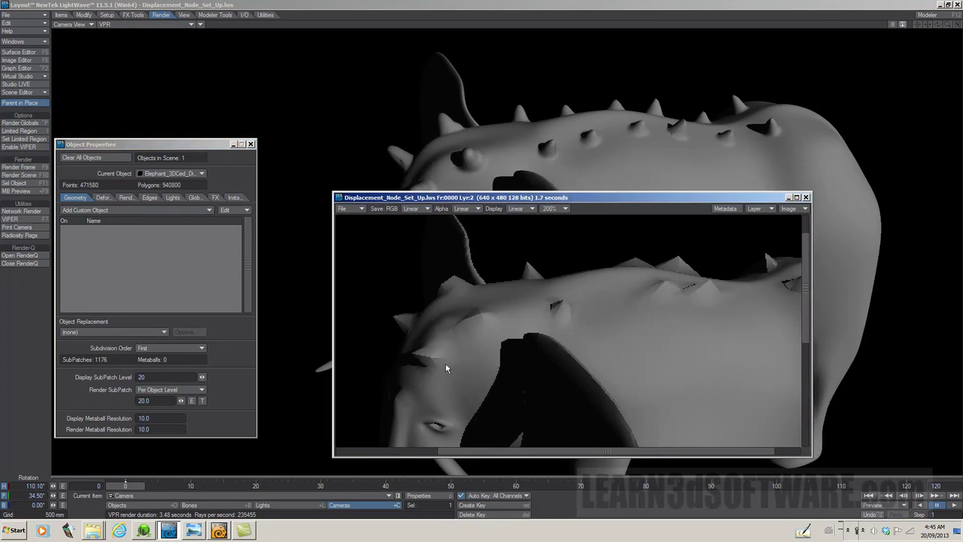
pyautogui.click(26, 168)
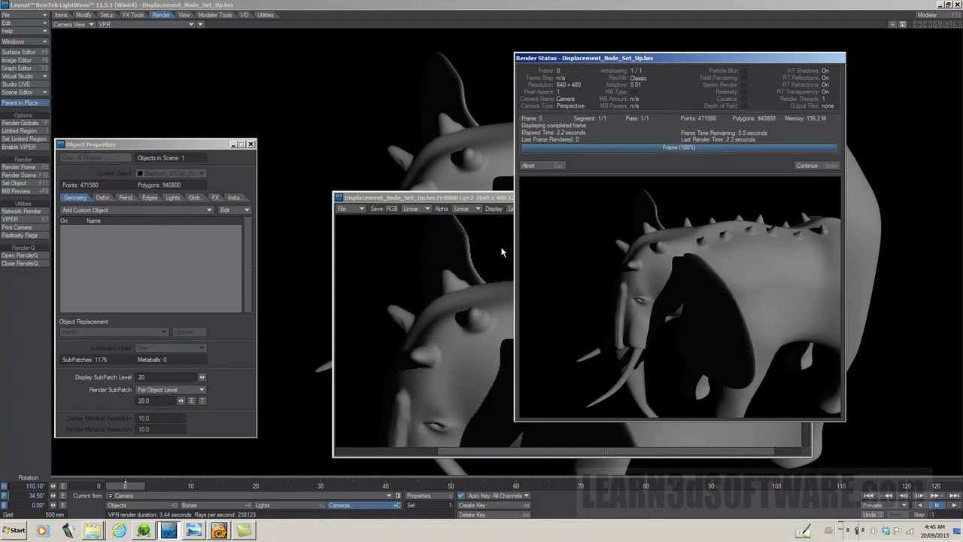
pyautogui.click(543, 165)
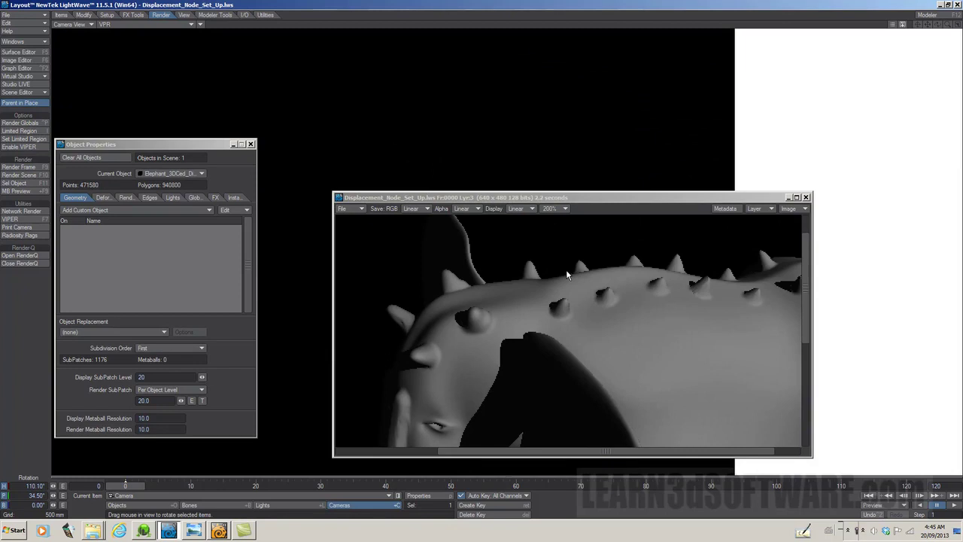
# Step: Change the camera type to Classic Camera and set its antialiasing to Classic, Medium in the render globals
pyautogui.hotkey('alt', 'F10')
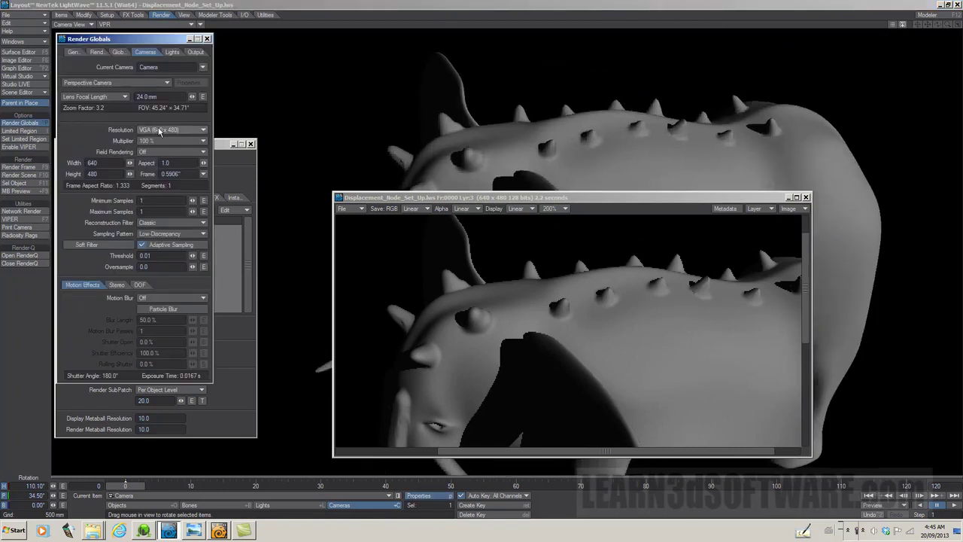
pyautogui.click(135, 83)
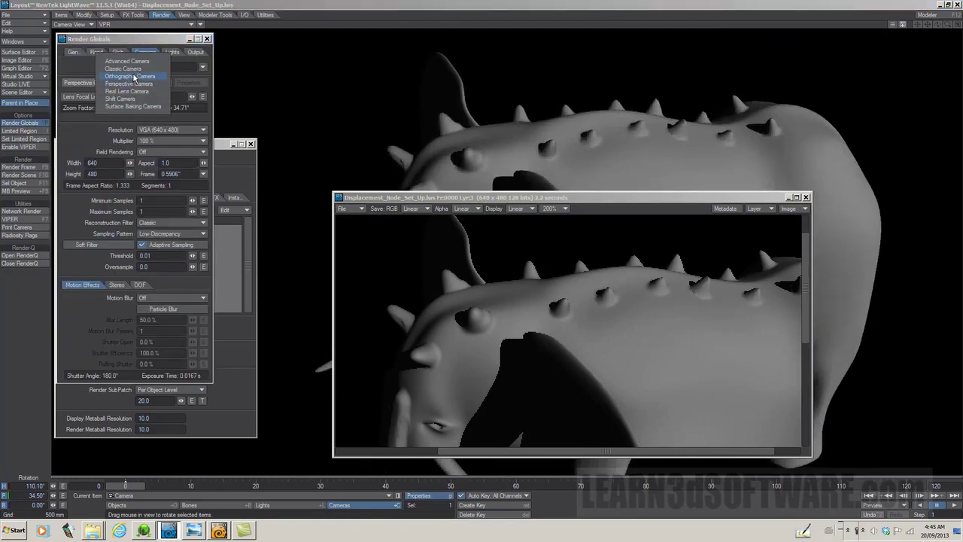
pyautogui.click(135, 72)
pyautogui.click(156, 200)
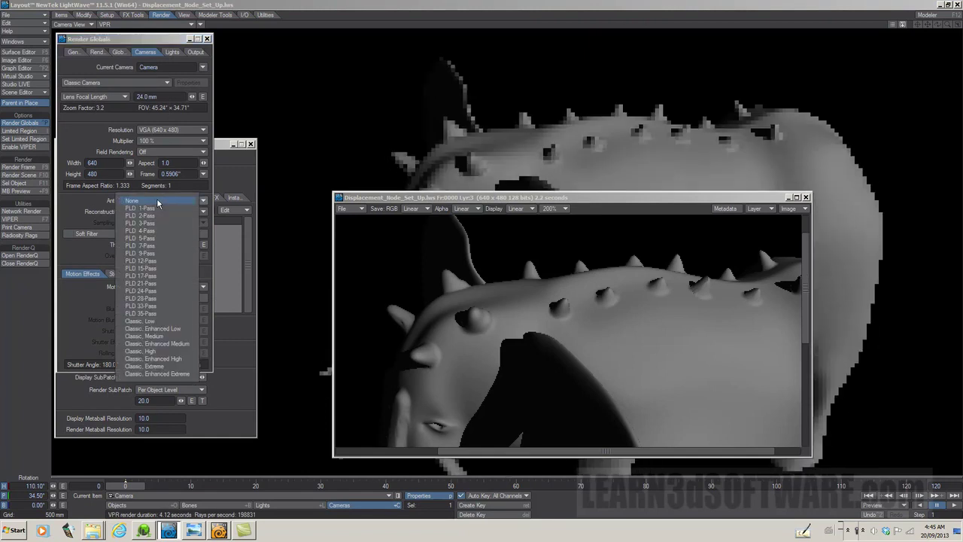
pyautogui.click(157, 335)
pyautogui.click(208, 38)
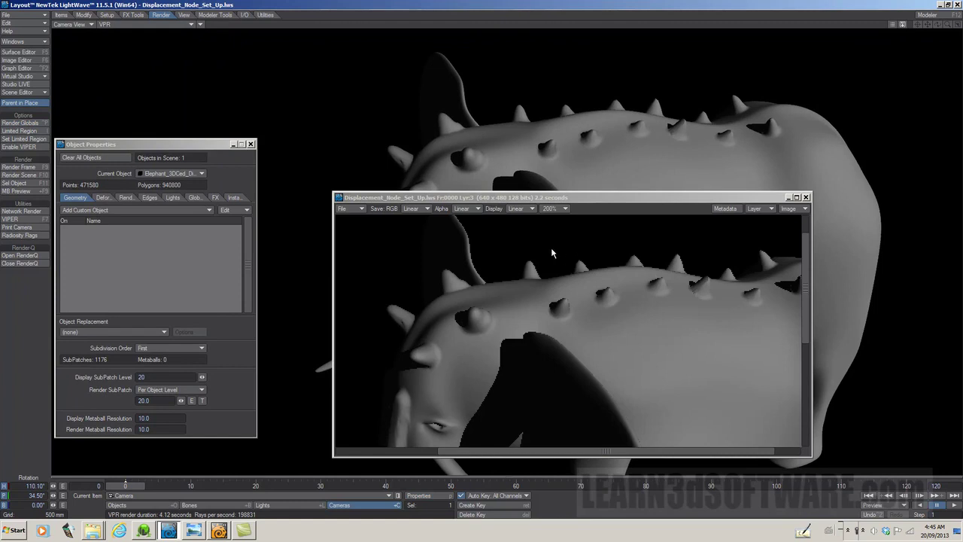
# Step: Render the current frame with the antialiasing and dismiss the render status to reveal the rendered image
pyautogui.click(19, 167)
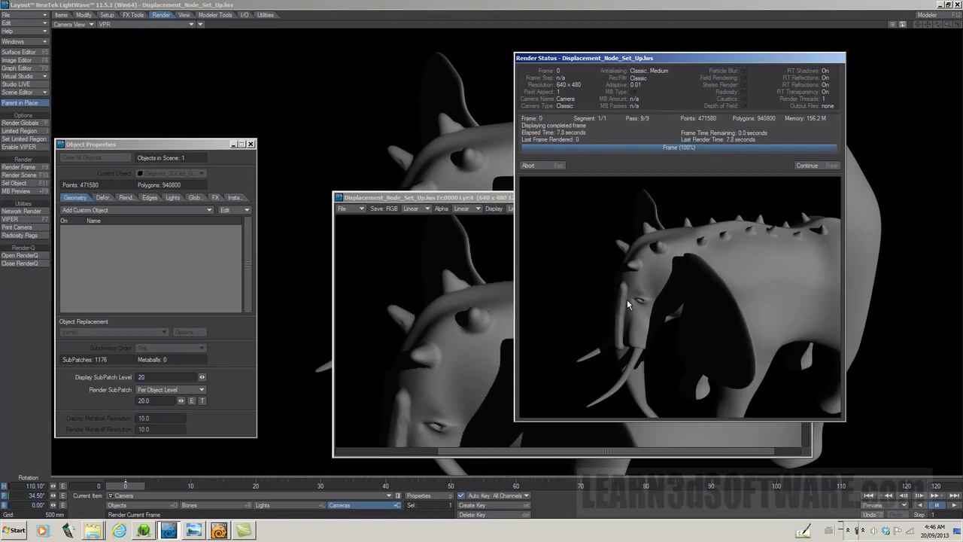
pyautogui.click(540, 165)
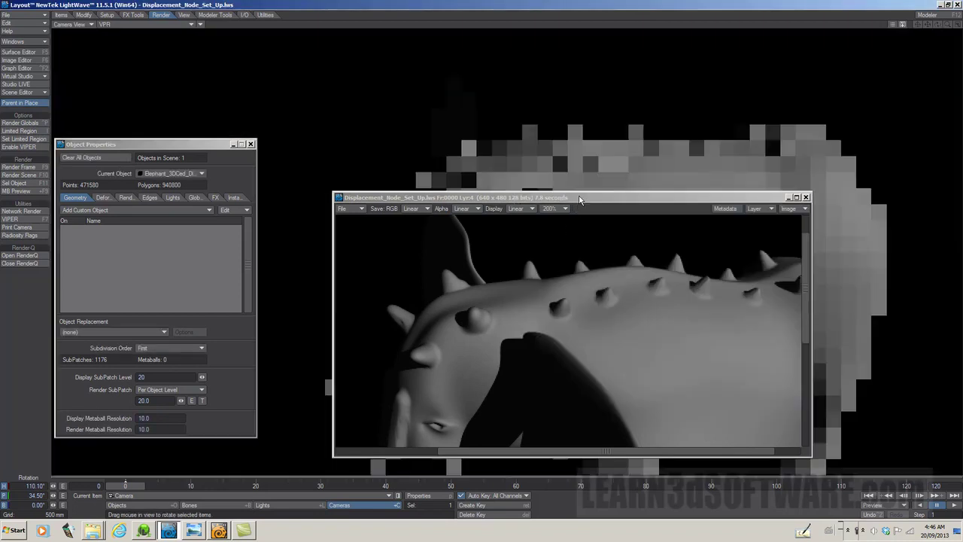
pyautogui.moveTo(580, 198); pyautogui.dragTo(571, 166)
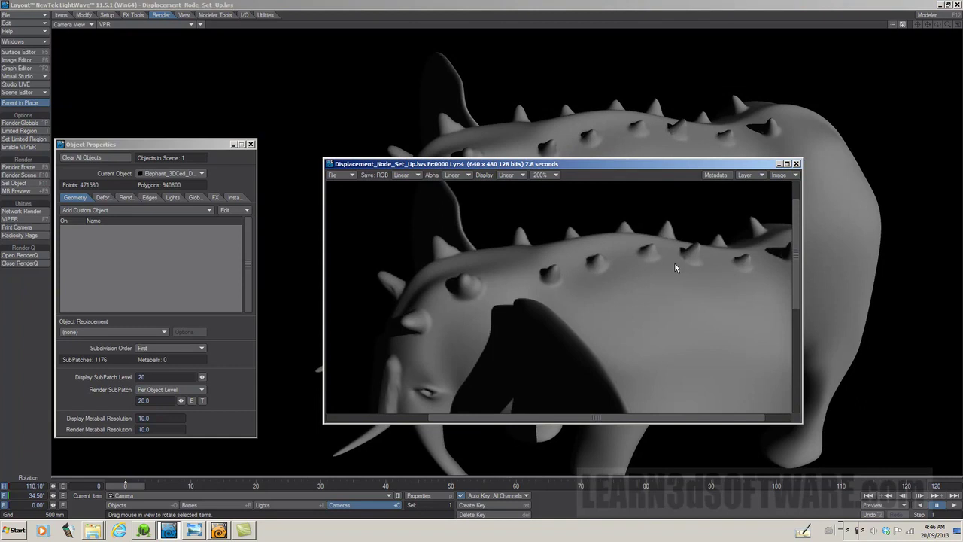
# Step: Compare the spikes in render layer 2 with those in layer 4 in the image viewer
pyautogui.click(745, 176)
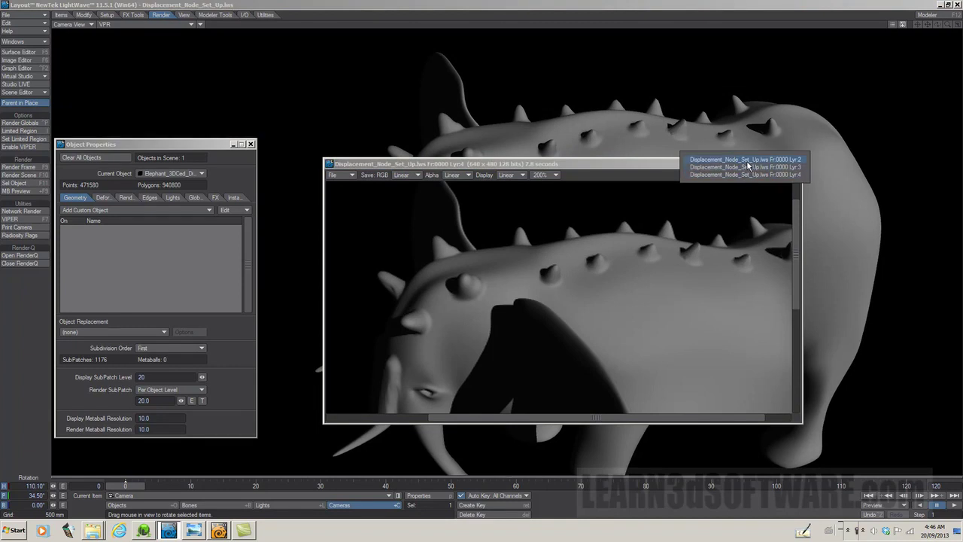
pyautogui.click(747, 161)
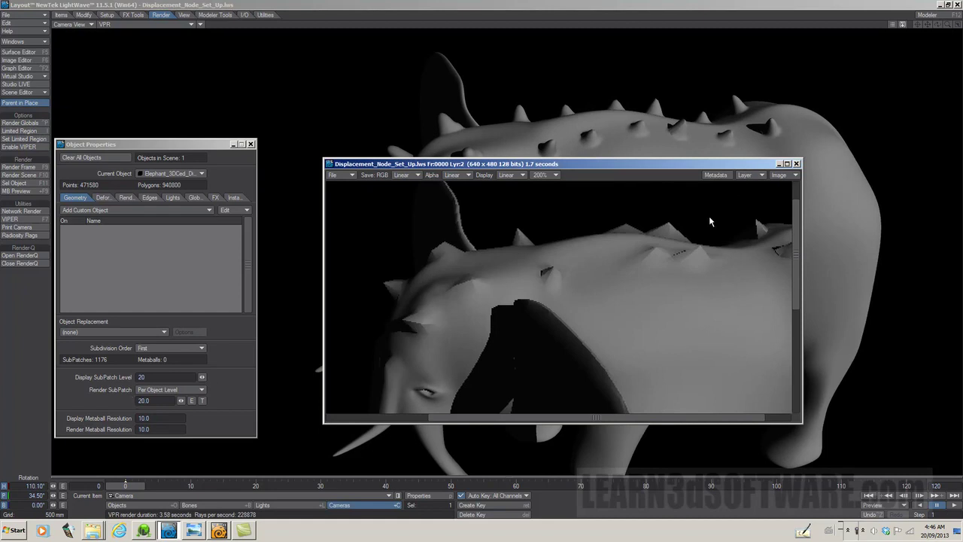
pyautogui.click(745, 175)
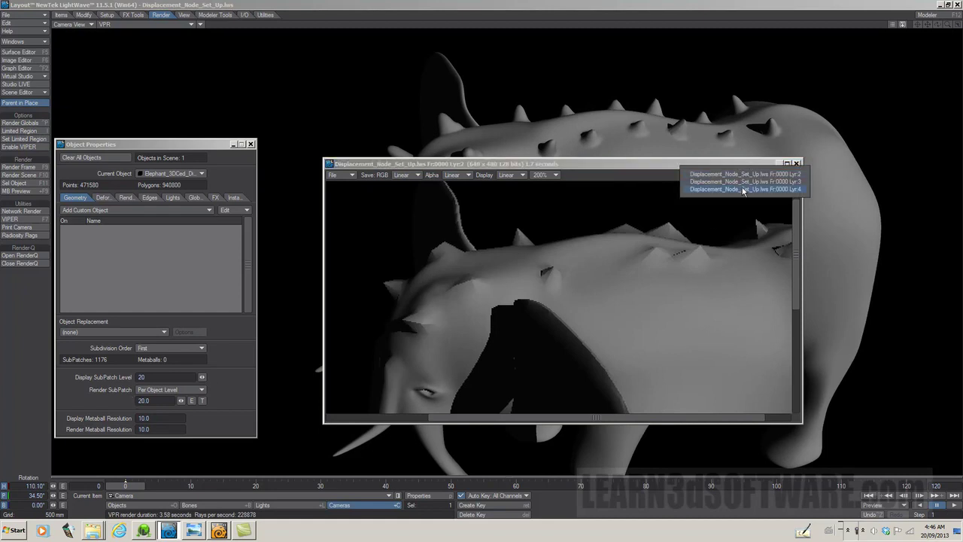
pyautogui.click(743, 189)
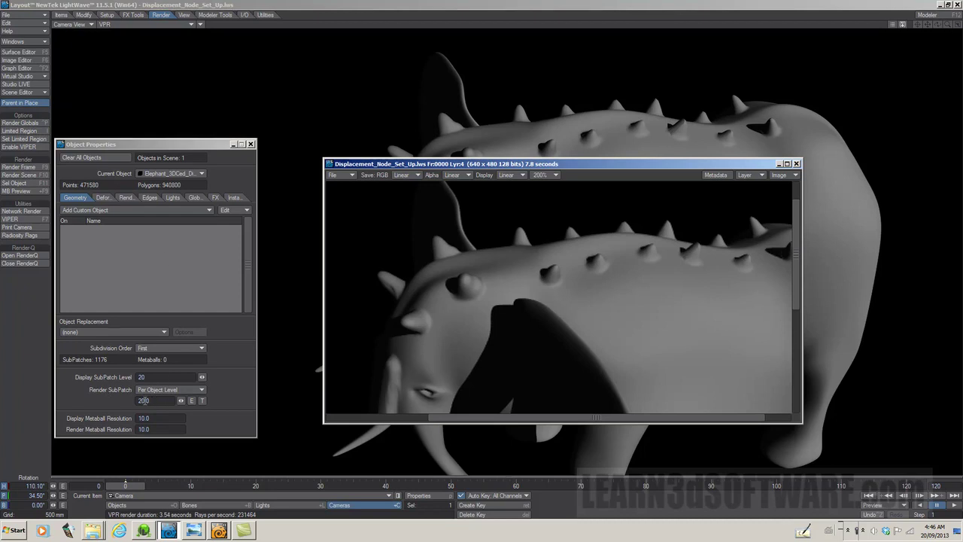
# Step: Set the elephant's render SubPatch level to 3 and compare render layers 2 and 4 with the VPR preview
pyautogui.click(151, 400)
pyautogui.write('3')
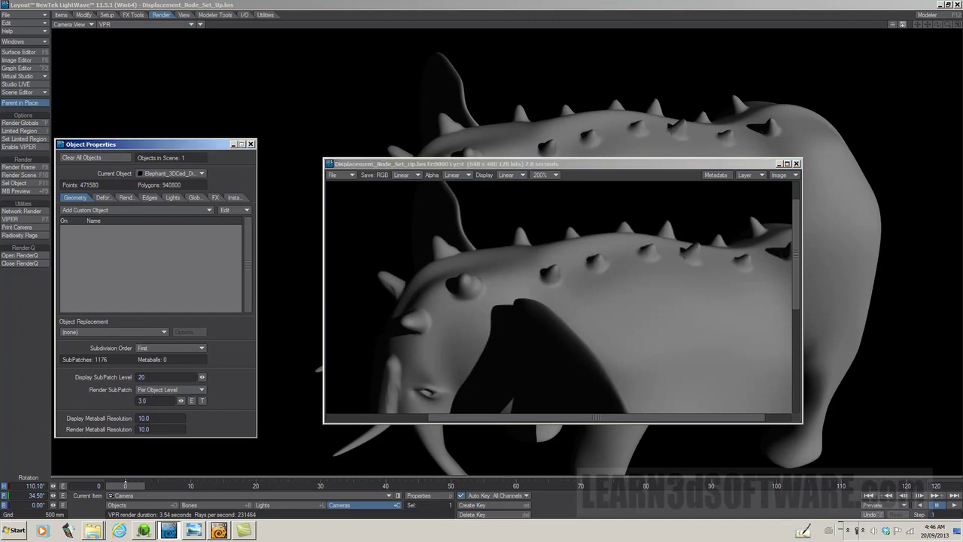
pyautogui.click(744, 176)
pyautogui.click(745, 163)
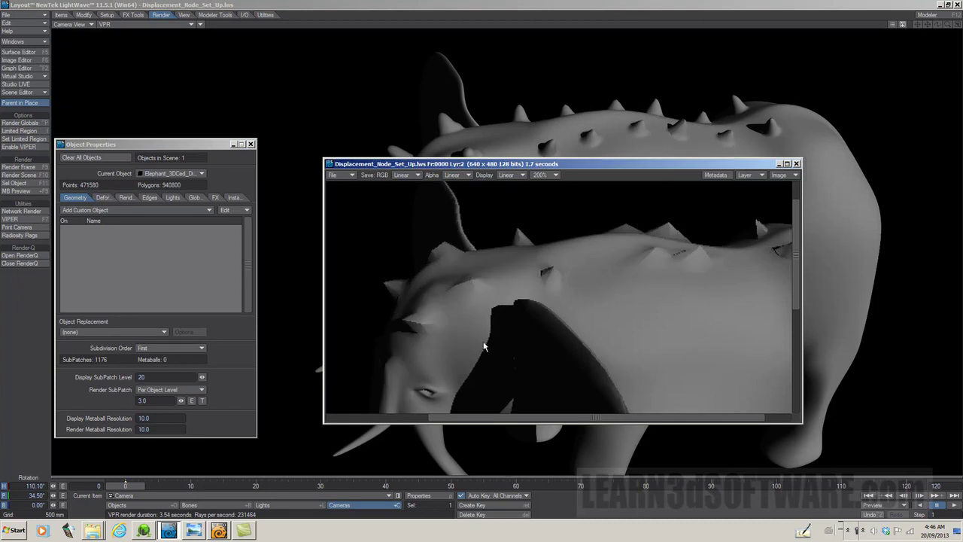
pyautogui.click(749, 175)
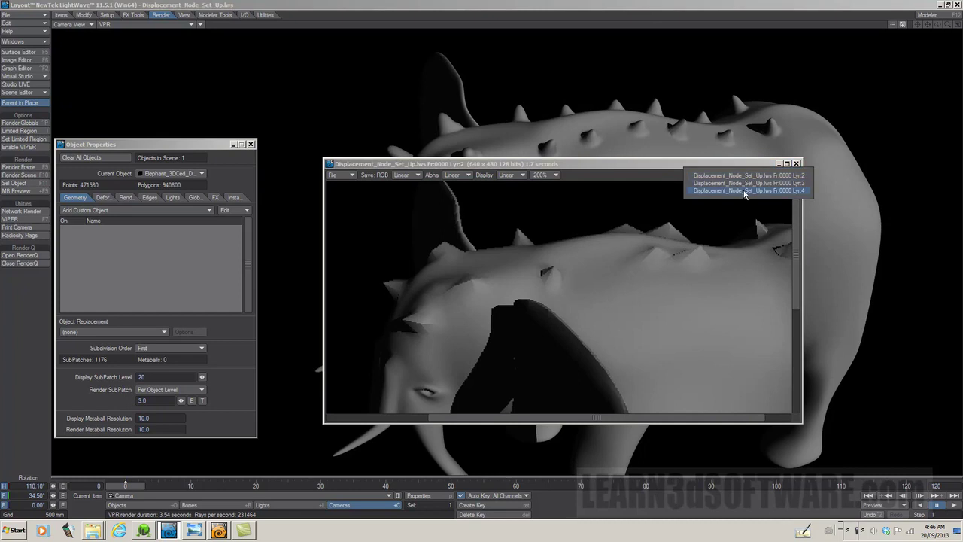
pyautogui.click(746, 190)
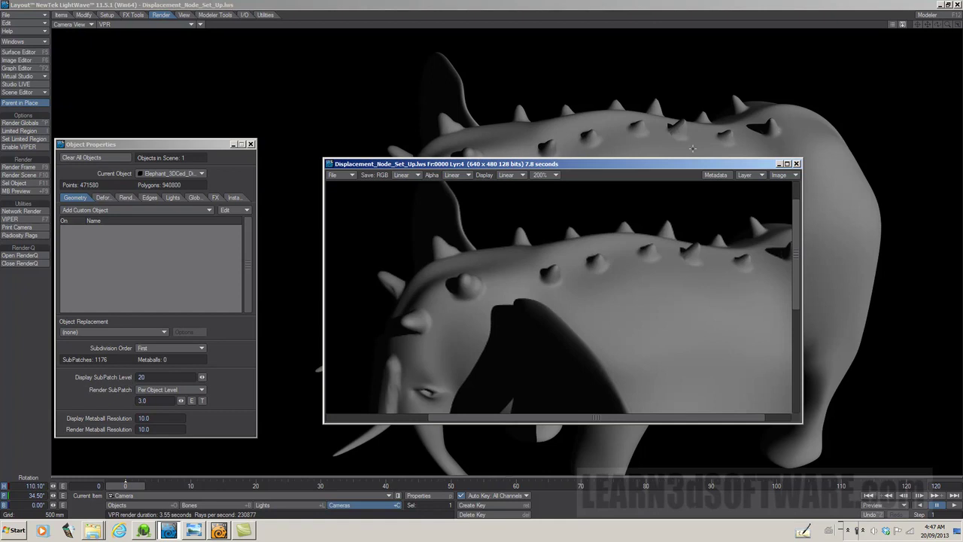
pyautogui.moveTo(674, 166); pyautogui.dragTo(694, 243)
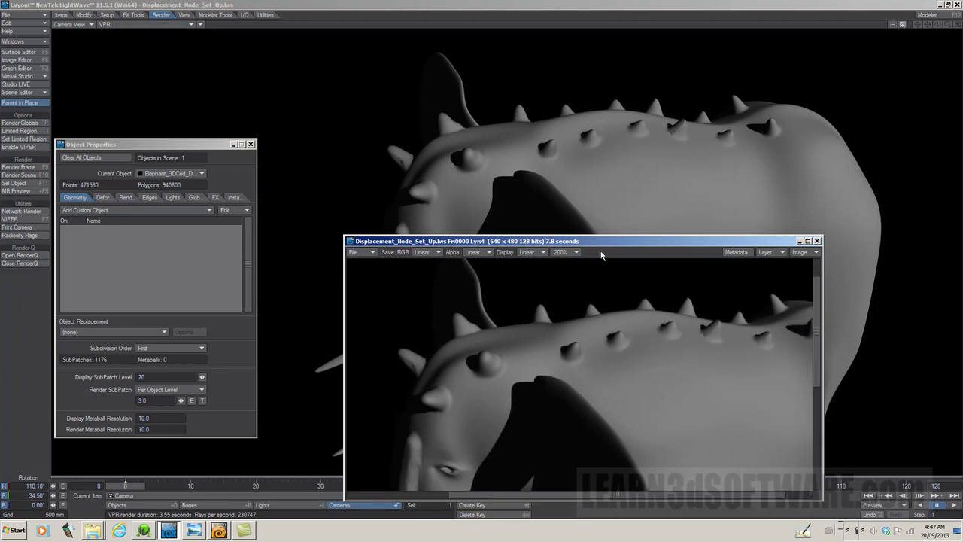
pyautogui.moveTo(618, 241); pyautogui.dragTo(577, 178)
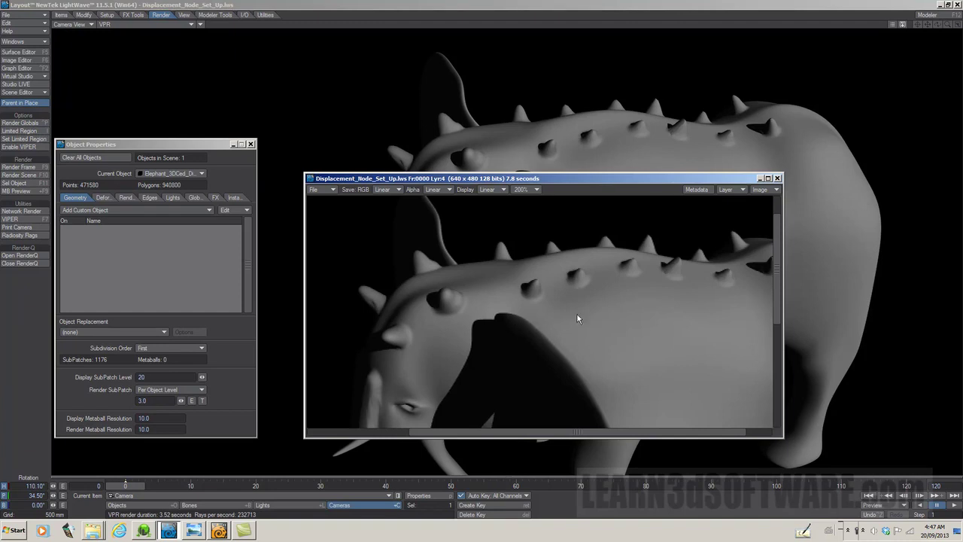
# Step: Move the rendered image clear of the elephant and switch the viewport shading from VPR to Wireframe
pyautogui.moveTo(609, 183); pyautogui.dragTo(600, 300)
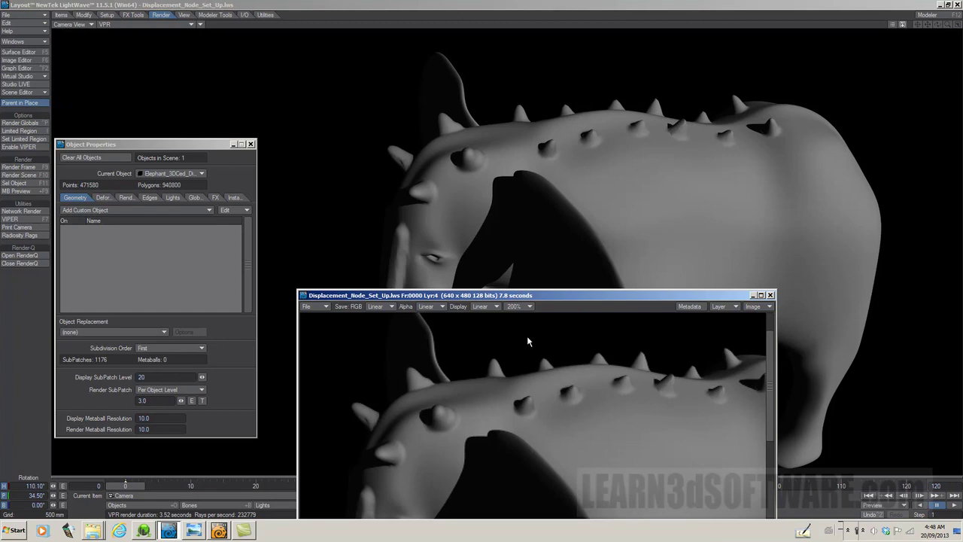
pyautogui.moveTo(580, 296); pyautogui.dragTo(583, 362)
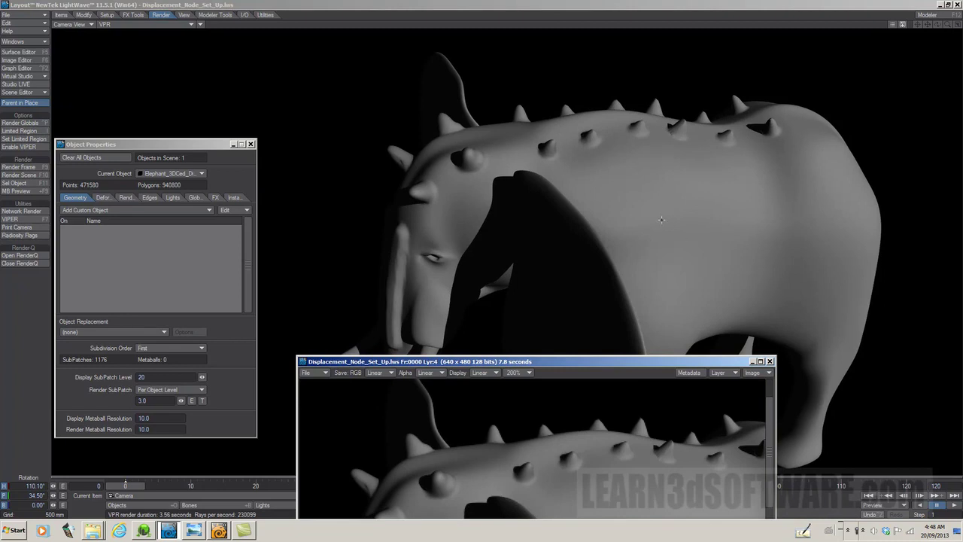
pyautogui.click(103, 25)
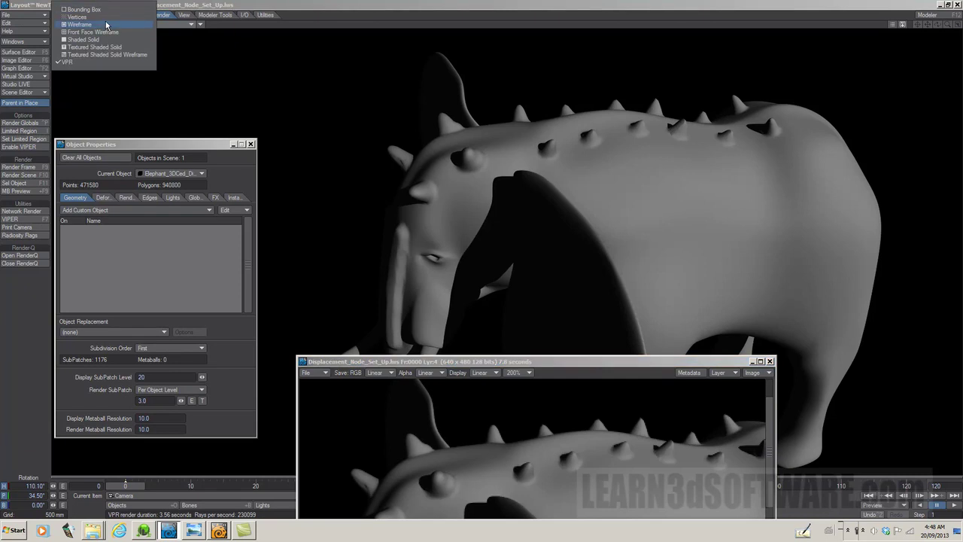
pyautogui.click(106, 24)
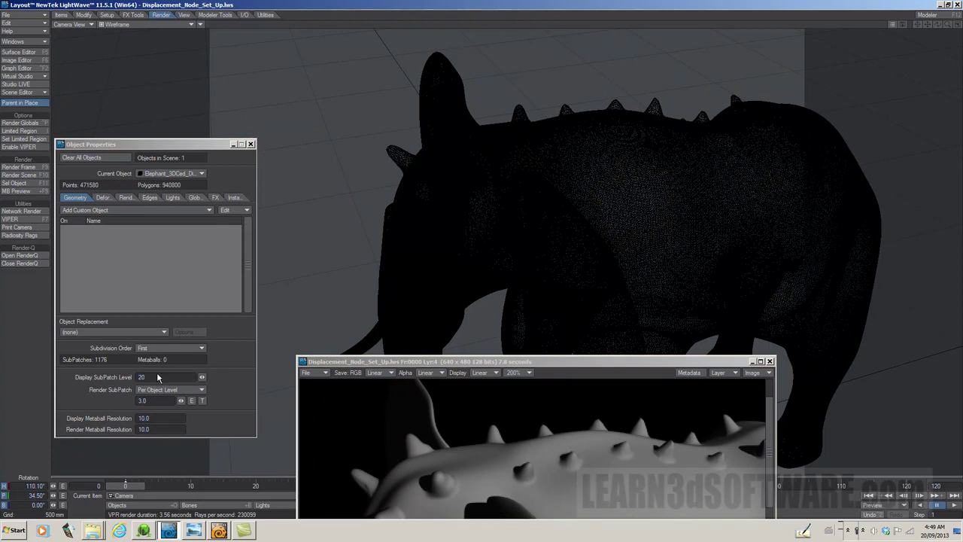
# Step: Set the elephant's Display SubPatch Level to 0 to show the base mesh
pyautogui.click(202, 378)
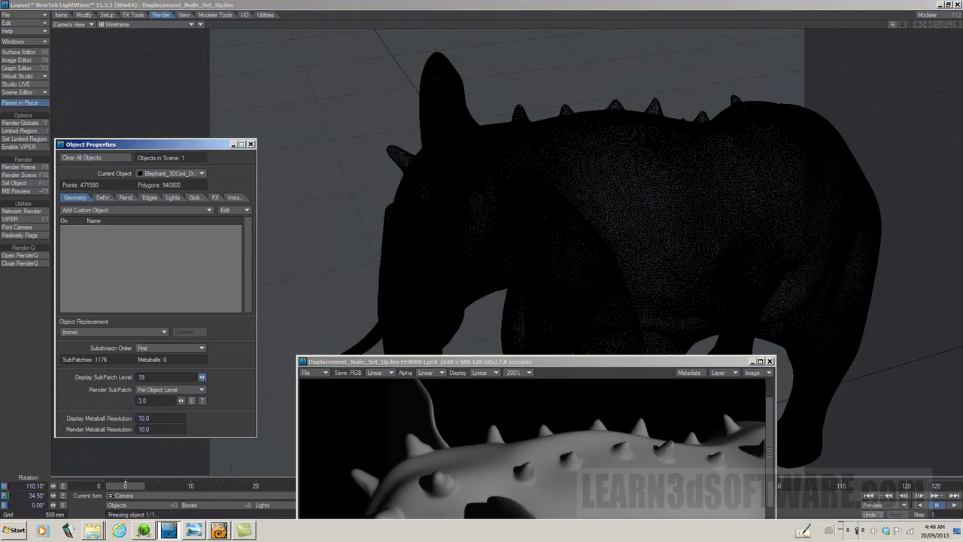
pyautogui.moveTo(202, 378); pyautogui.dragTo(149, 379)
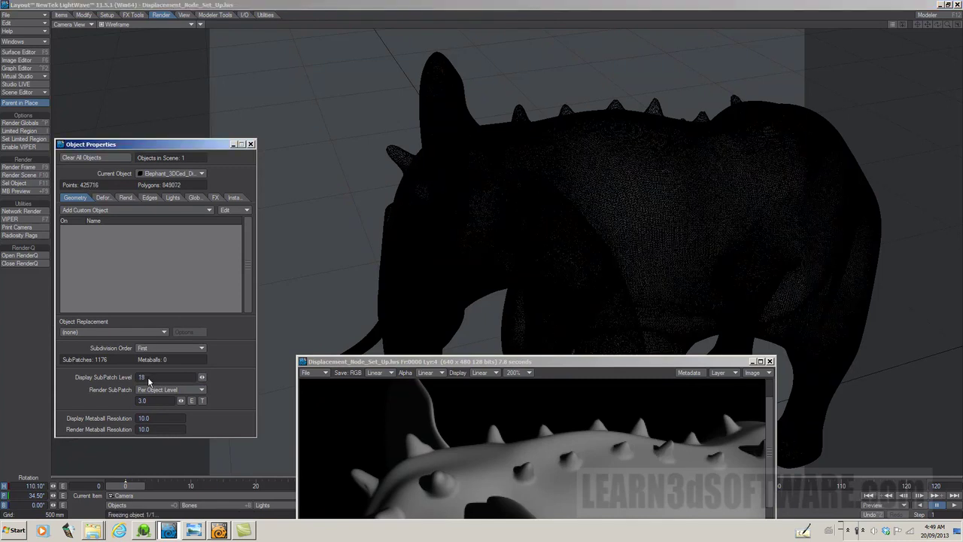
pyautogui.doubleClick(143, 377)
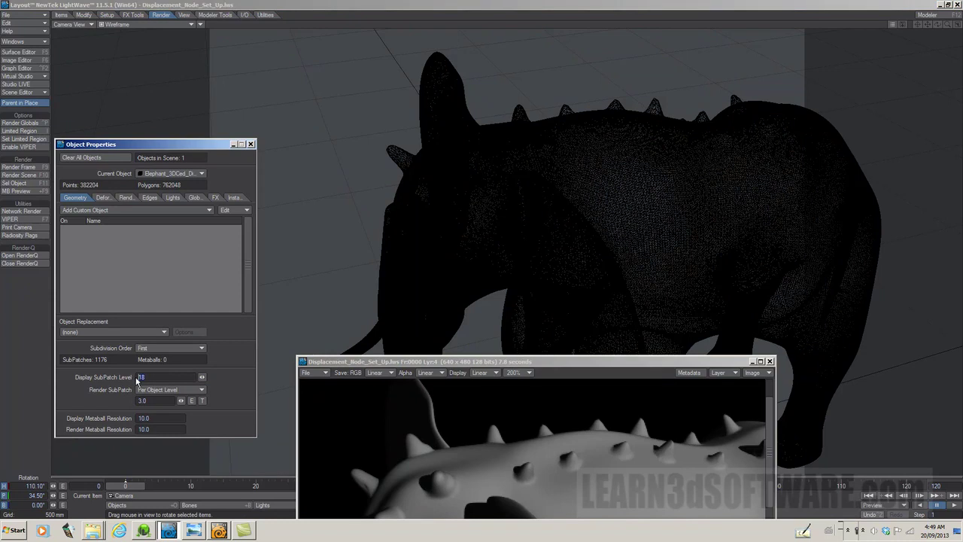
pyautogui.write('0')
pyautogui.press('Return')
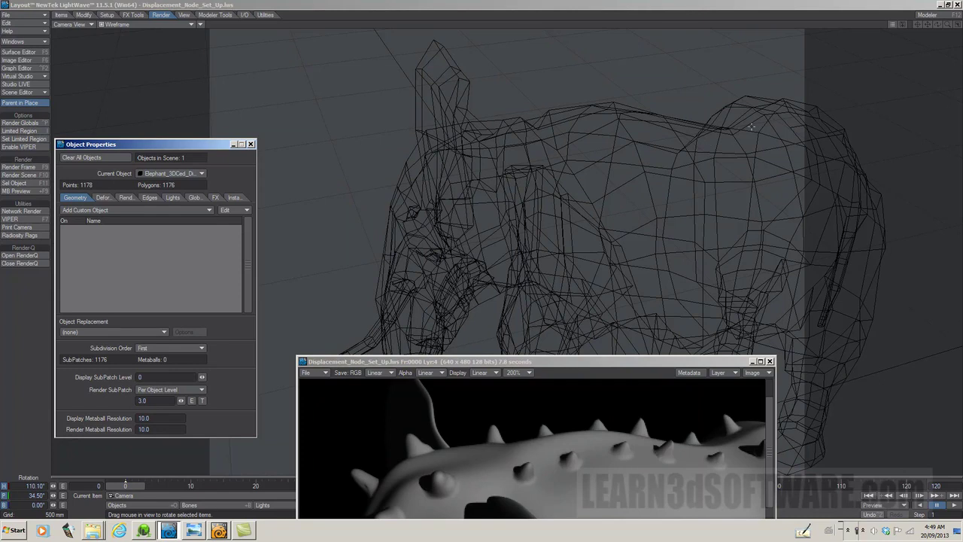
# Step: Raise the elephant's Display SubPatch Level to 3
pyautogui.moveTo(604, 365); pyautogui.dragTo(606, 278)
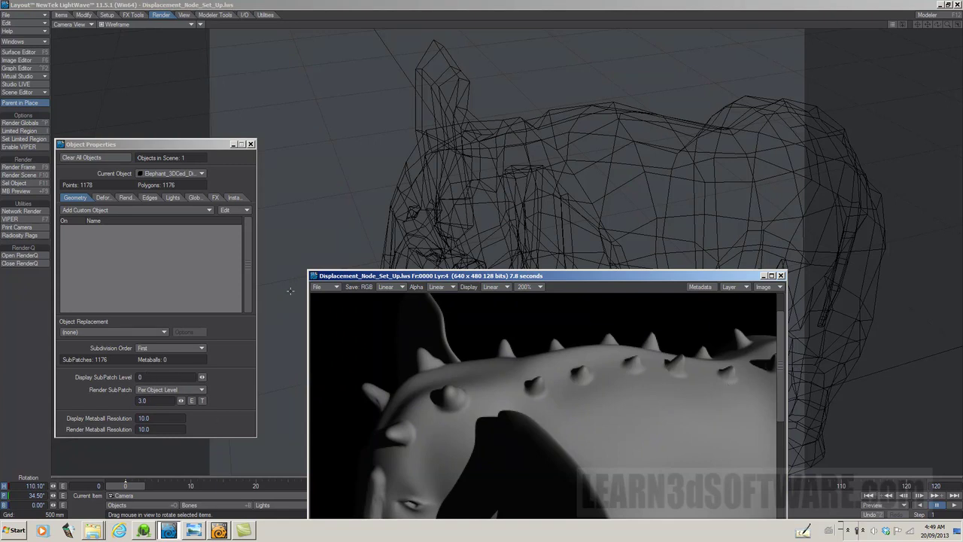
pyautogui.click(161, 377)
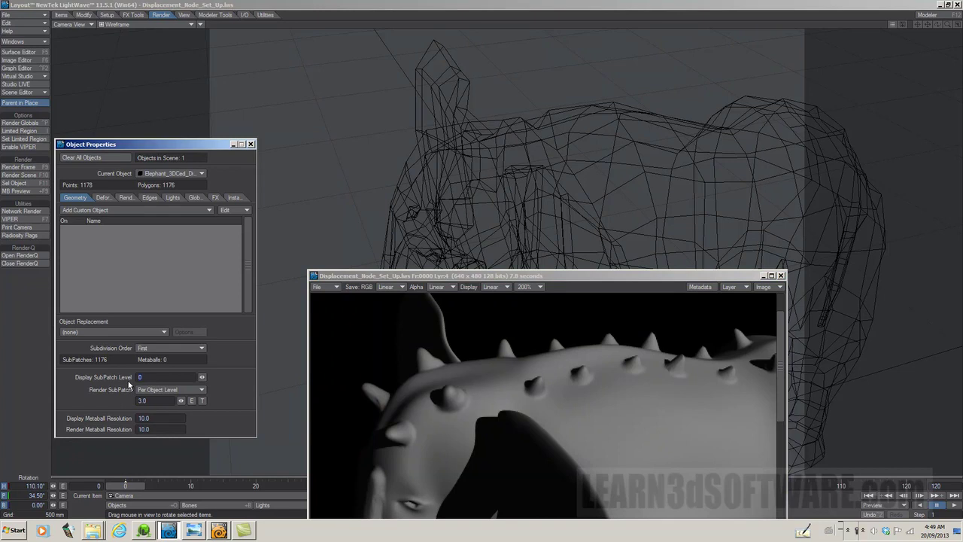
pyautogui.write('3')
pyautogui.press('Return')
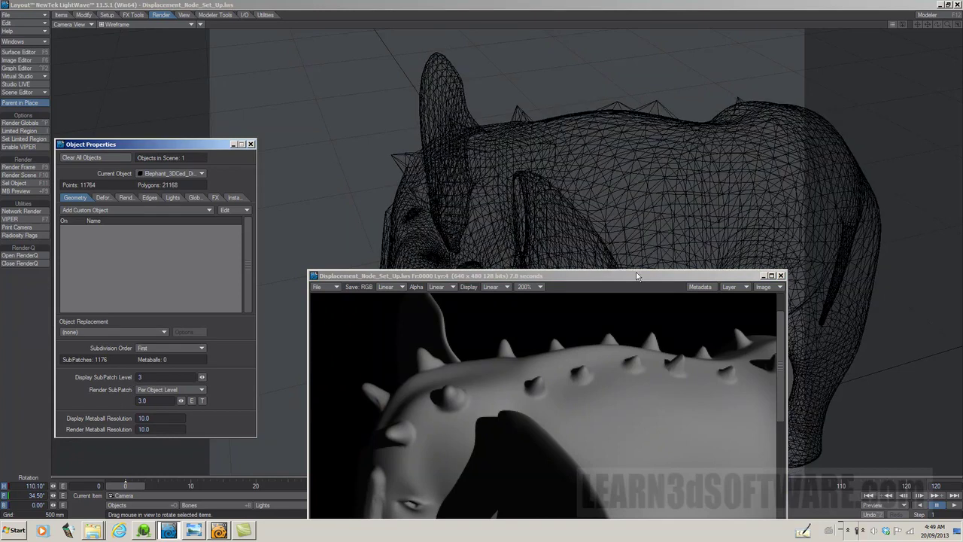
# Step: Compare the rendered image at 100% zoom with the elephant's wireframe, uncovering the spikes in the viewport
pyautogui.moveTo(638, 276); pyautogui.dragTo(596, 329)
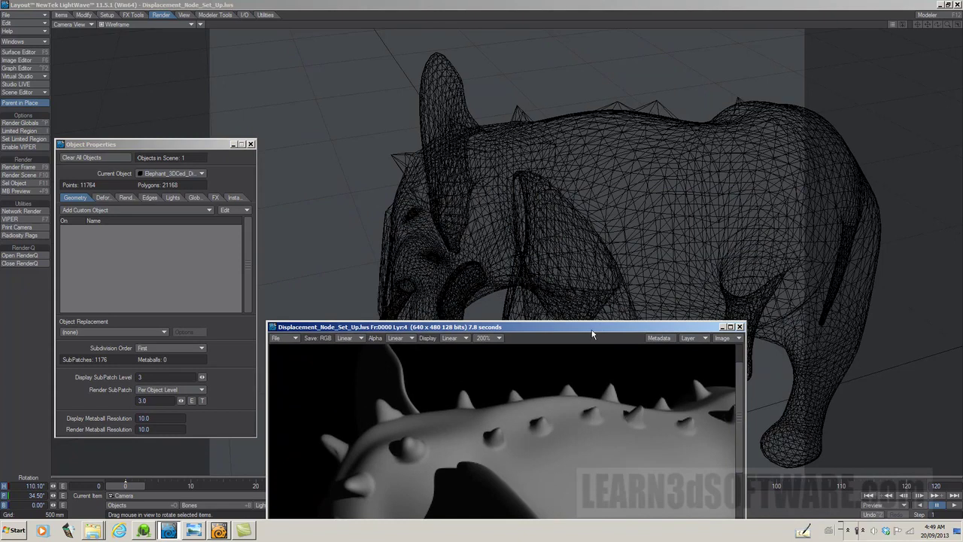
pyautogui.moveTo(592, 328); pyautogui.dragTo(619, 143)
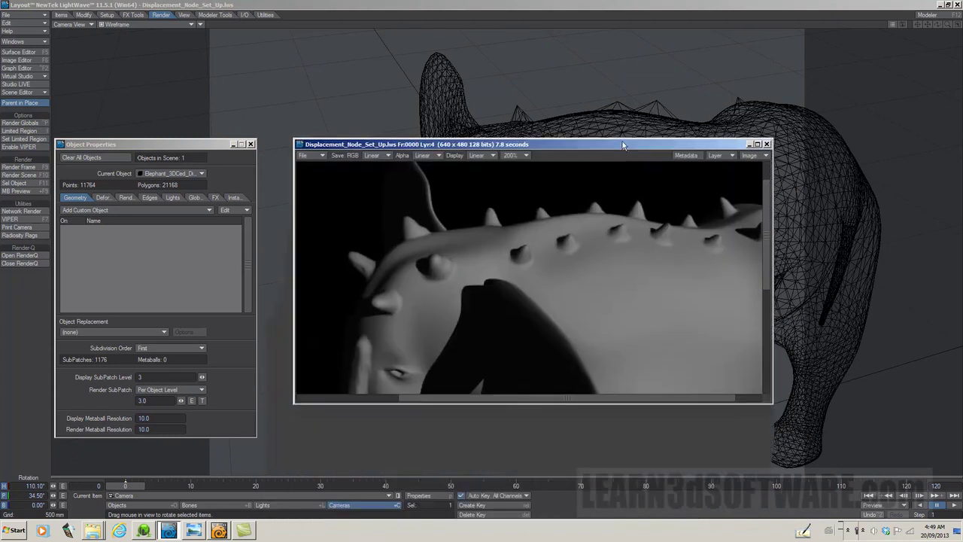
pyautogui.click(514, 152)
pyautogui.click(513, 170)
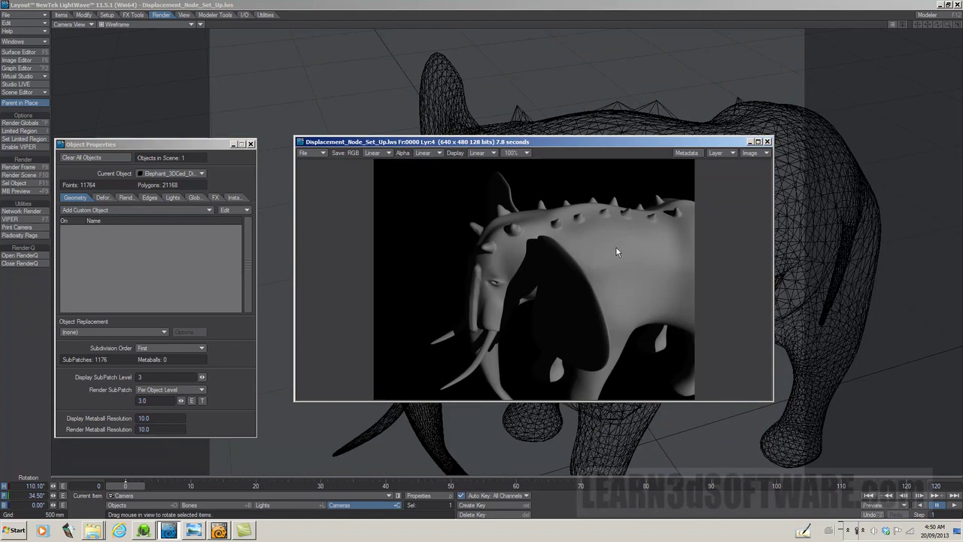
pyautogui.moveTo(600, 140); pyautogui.dragTo(560, 402)
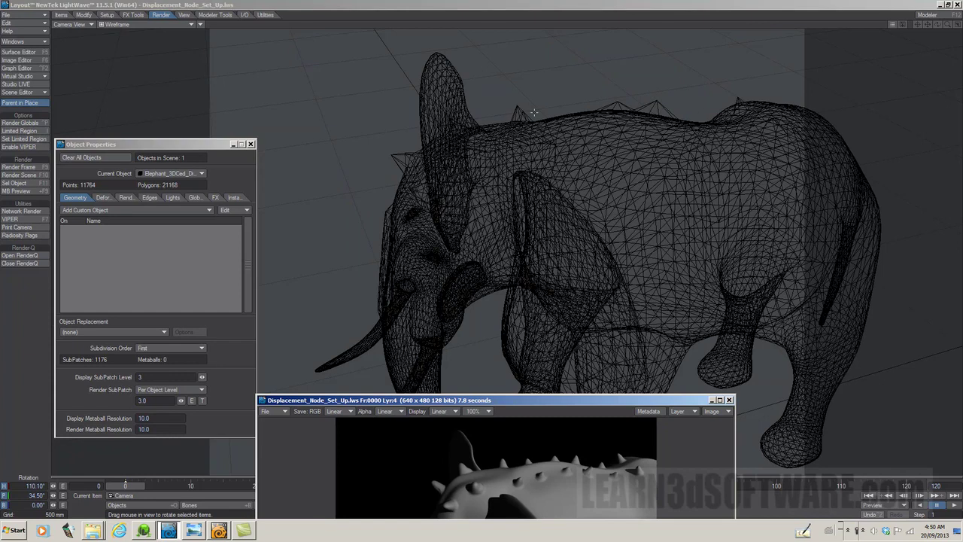
# Step: Increase the Display SubPatch Level to 10 to examine the spikes on a denser wireframe
pyautogui.click(147, 378)
pyautogui.write('10')
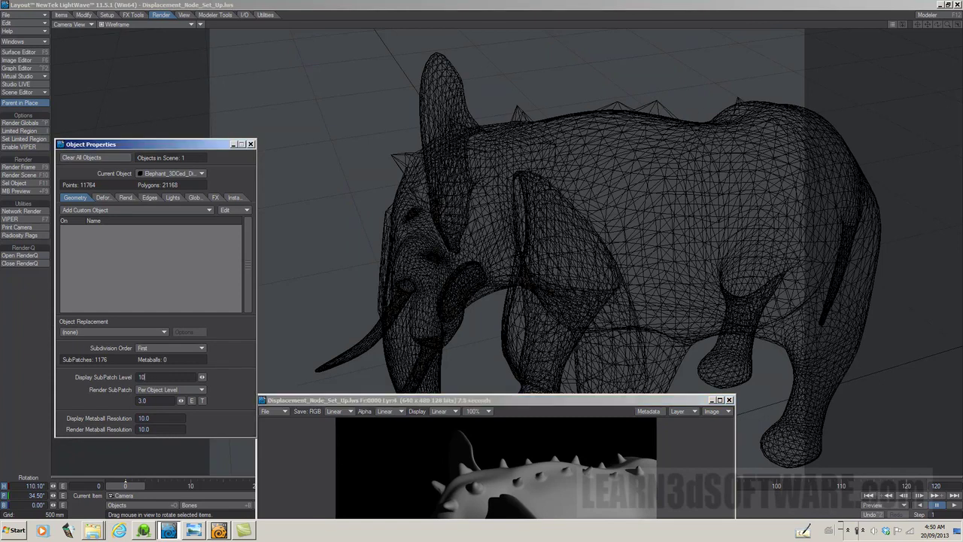
pyautogui.press('Return')
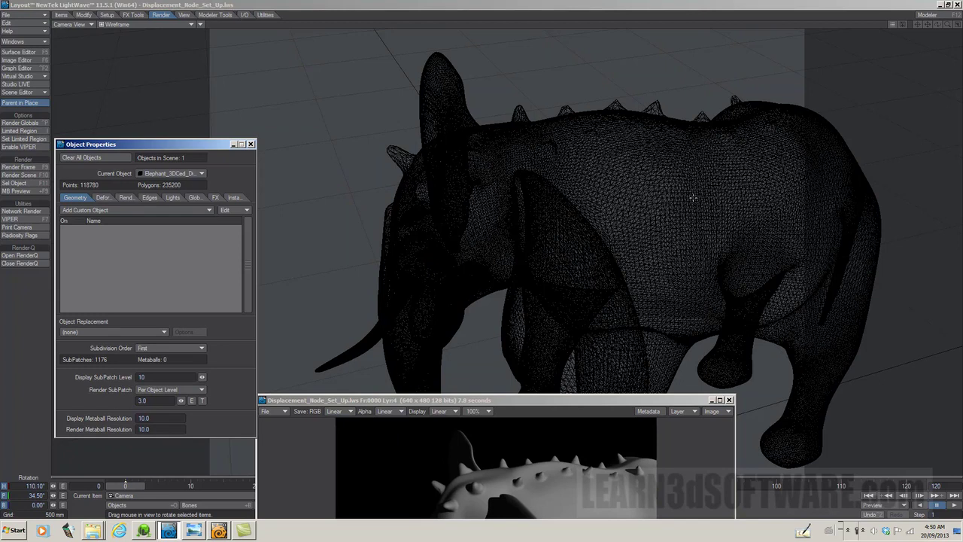
# Step: Set the Display SubPatch Level to 20 and bring the rendered image back into view
pyautogui.click(148, 376)
pyautogui.write('20')
pyautogui.press('Return')
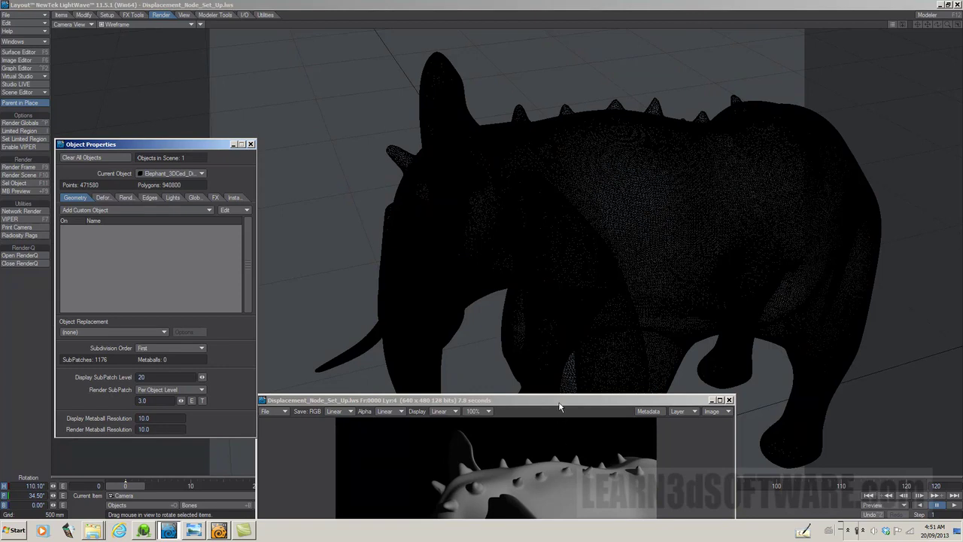
pyautogui.moveTo(560, 402); pyautogui.dragTo(575, 263)
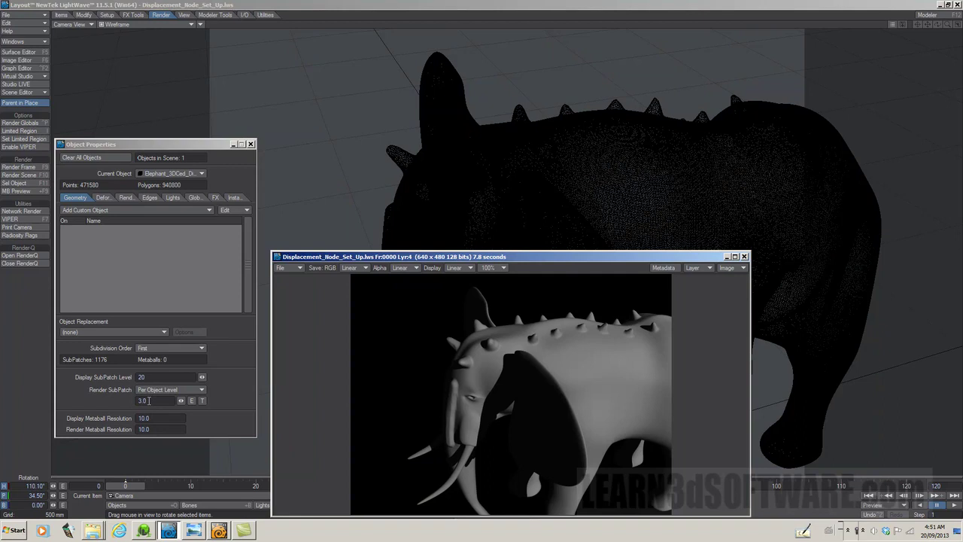
# Step: Set the elephant's render SubPatch level to 20 and reposition the rendered image for viewing
pyautogui.click(148, 401)
pyautogui.write('20')
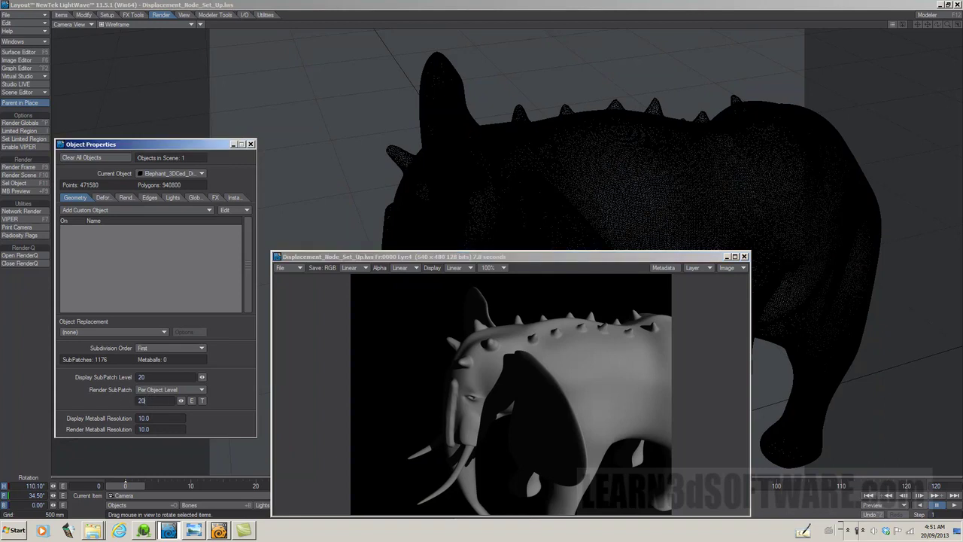
pyautogui.press('Return')
pyautogui.moveTo(577, 259); pyautogui.dragTo(594, 146)
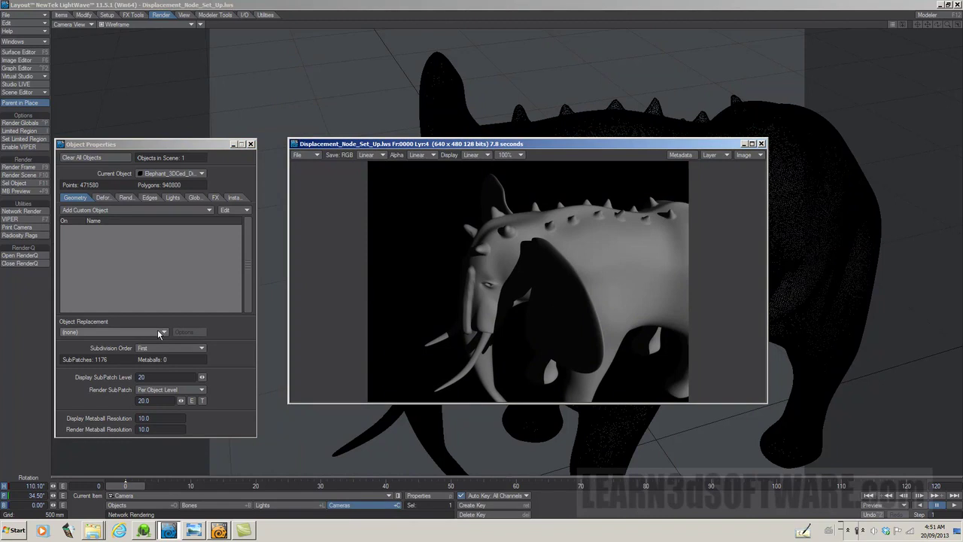
# Step: Open the elephant's displacement node network and enlarge the editor to show all of its nodes
pyautogui.click(97, 198)
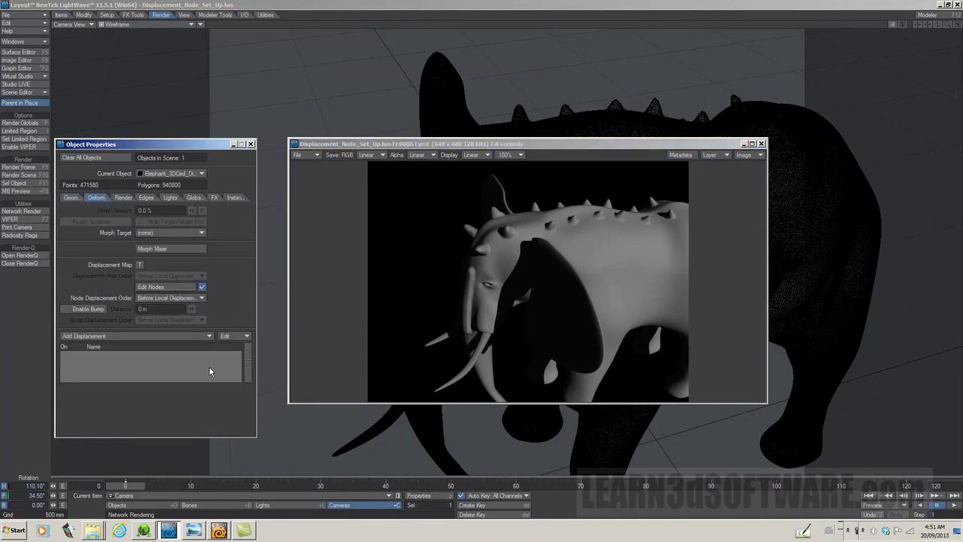
pyautogui.click(166, 289)
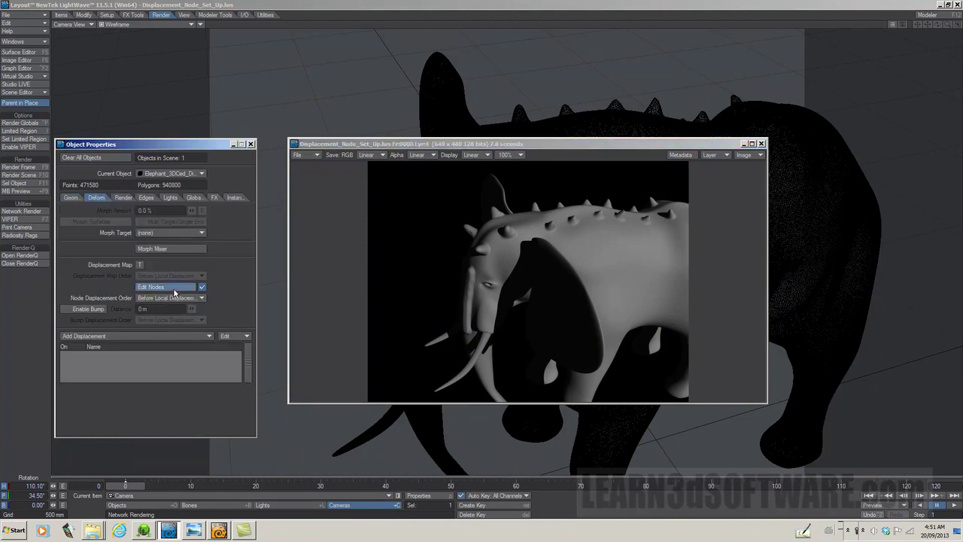
pyautogui.moveTo(611, 269); pyautogui.dragTo(585, 41)
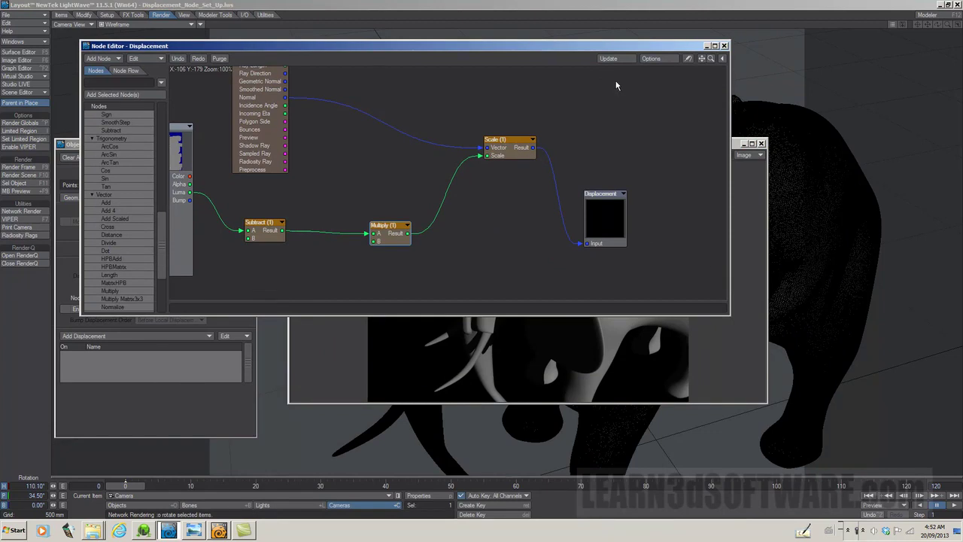
pyautogui.moveTo(727, 315); pyautogui.dragTo(850, 467)
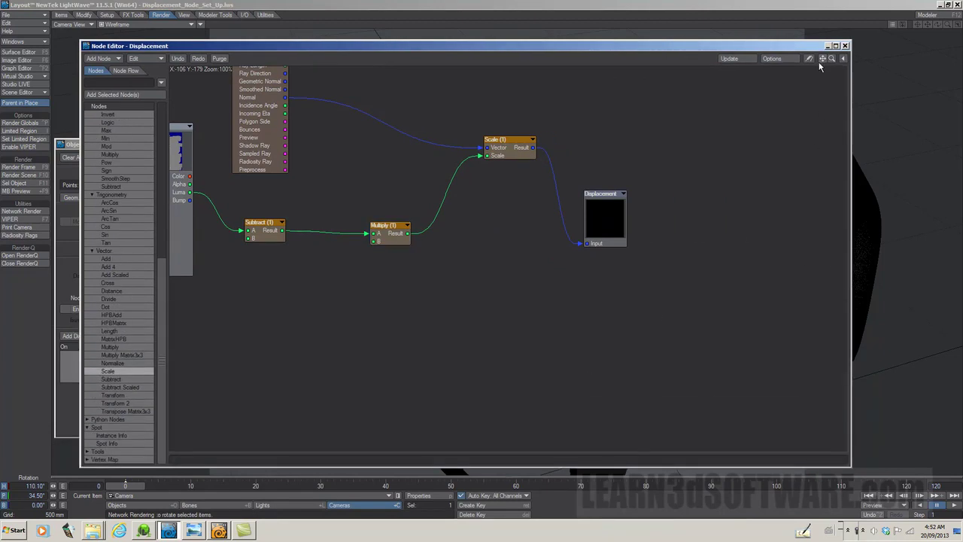
pyautogui.moveTo(822, 58); pyautogui.dragTo(944, 142)
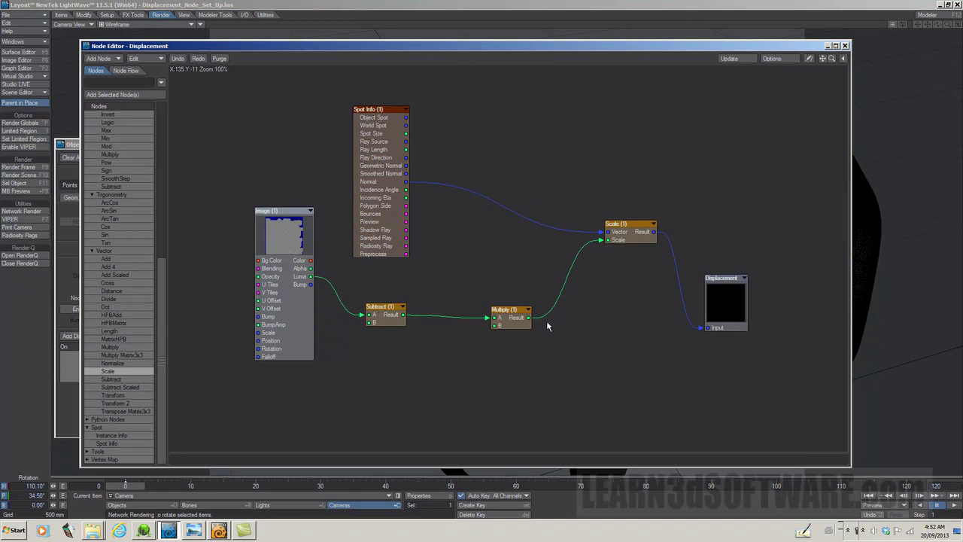
# Step: Review the Multiply, Subtract, Scale and Image node settings and their path through to the Displacement node
pyautogui.doubleClick(511, 319)
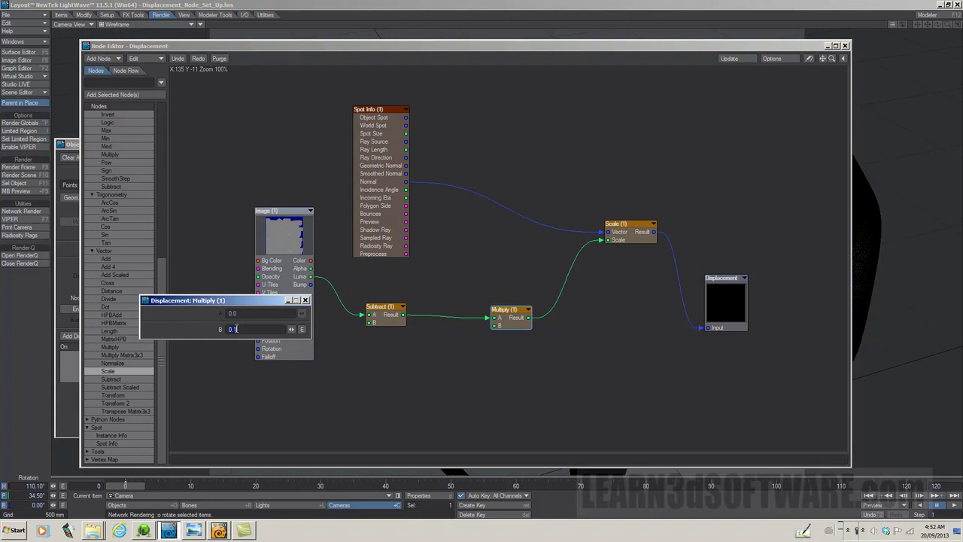
pyautogui.doubleClick(386, 308)
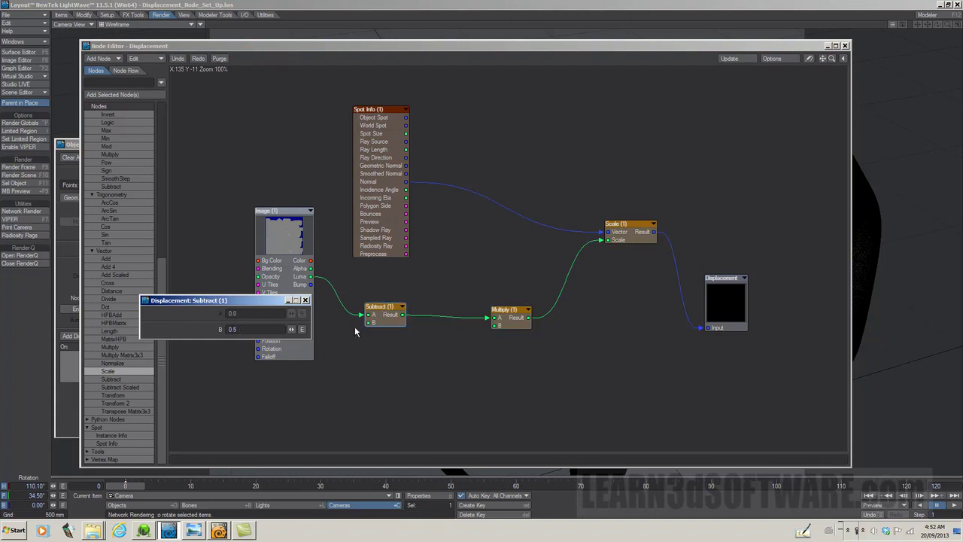
pyautogui.doubleClick(632, 228)
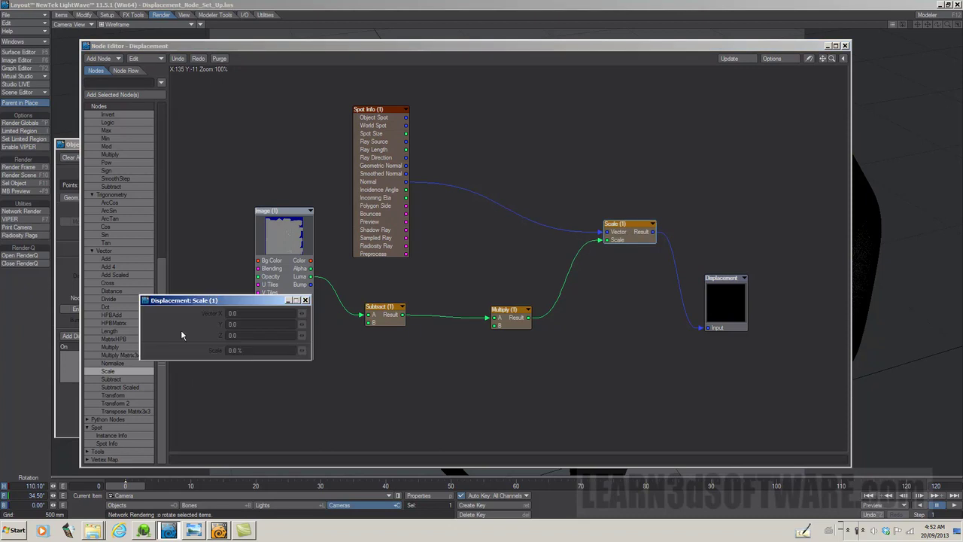
pyautogui.click(305, 300)
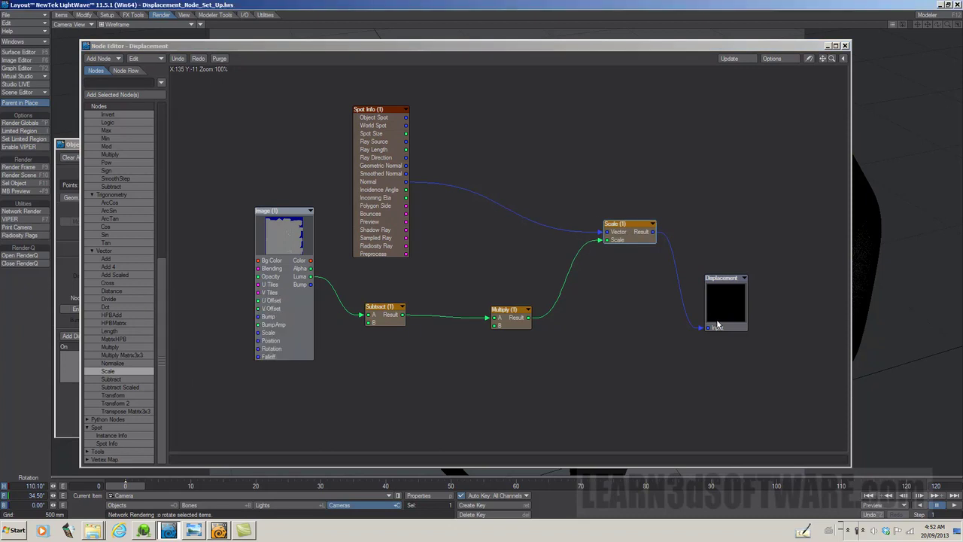
pyautogui.click(376, 154)
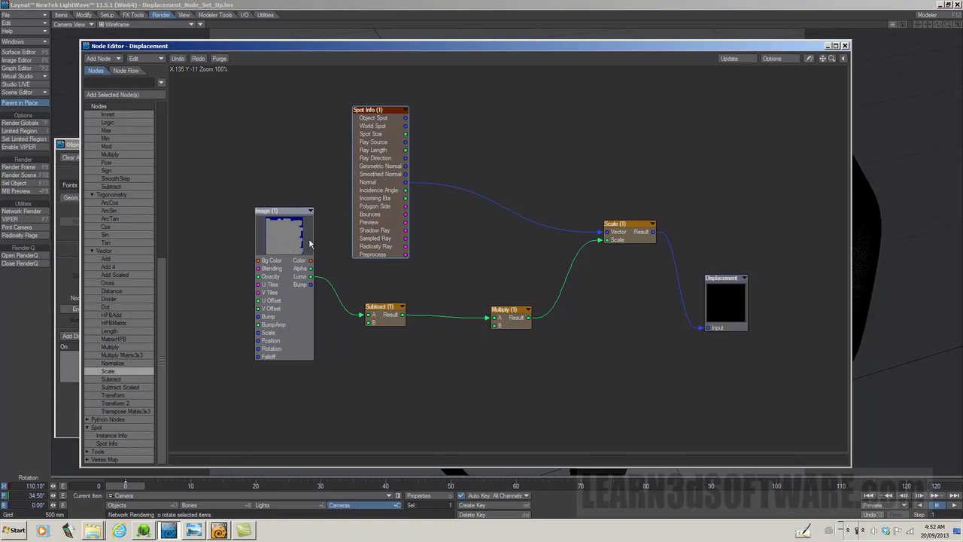
pyautogui.doubleClick(289, 214)
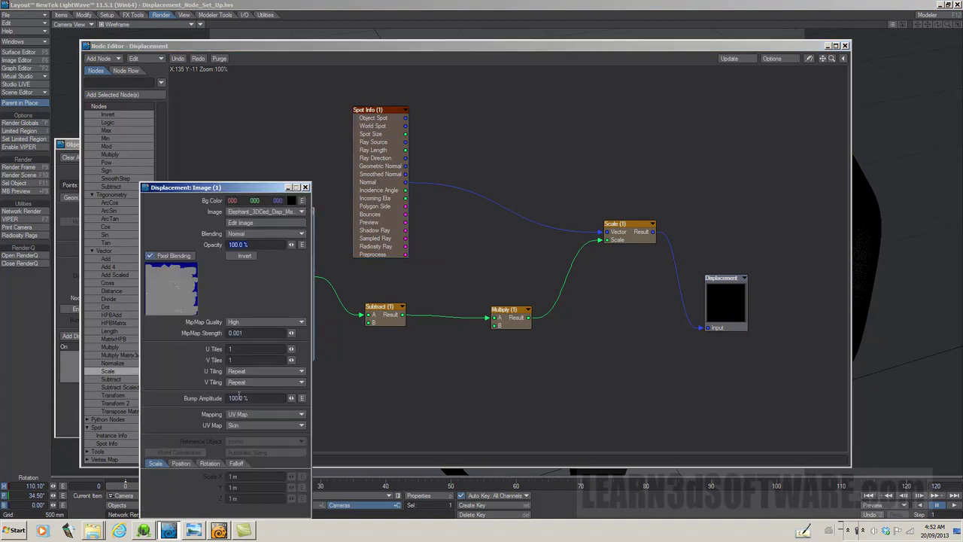
pyautogui.click(723, 296)
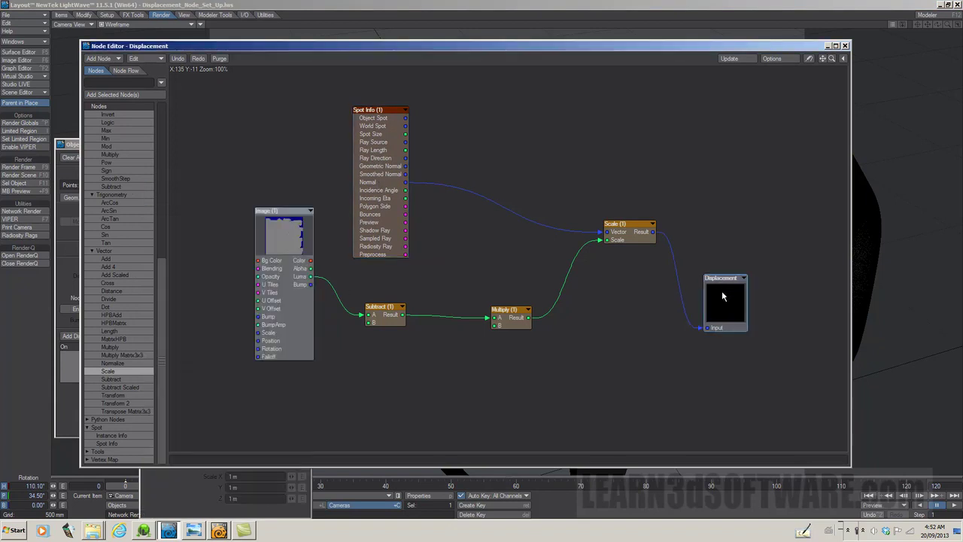
pyautogui.moveTo(726, 283); pyautogui.dragTo(738, 275)
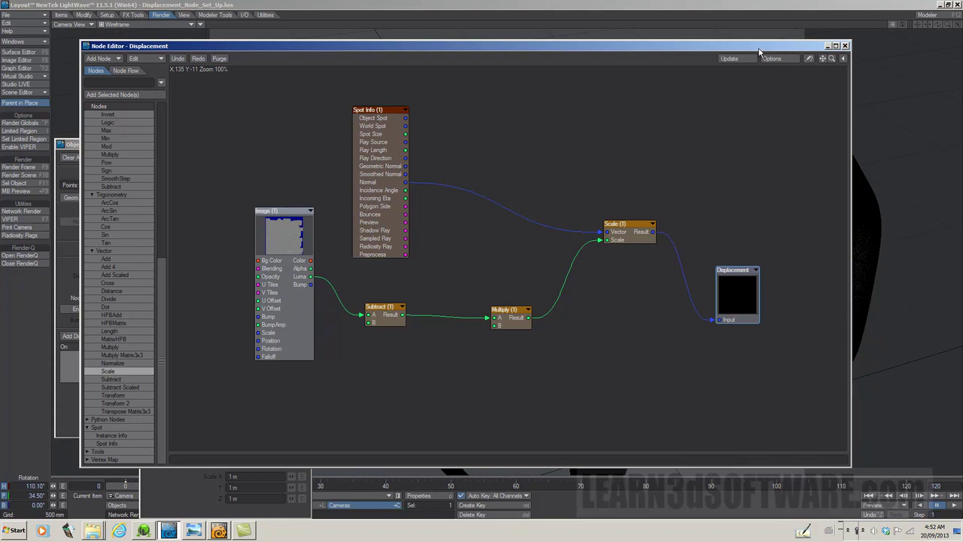
# Step: Move the node editor and rendered image apart to view the final displaced elephant render
pyautogui.moveTo(760, 53); pyautogui.dragTo(694, 401)
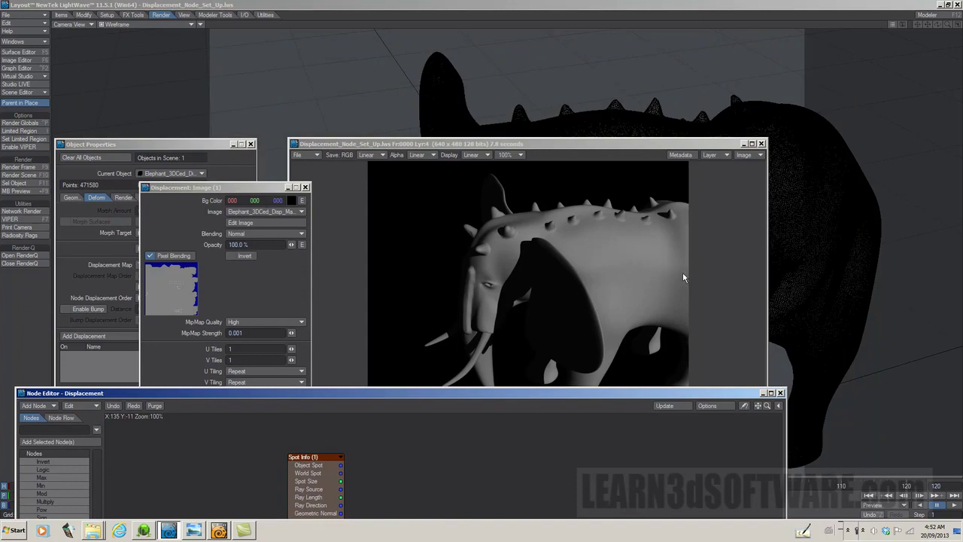
pyautogui.moveTo(622, 148); pyautogui.dragTo(519, 88)
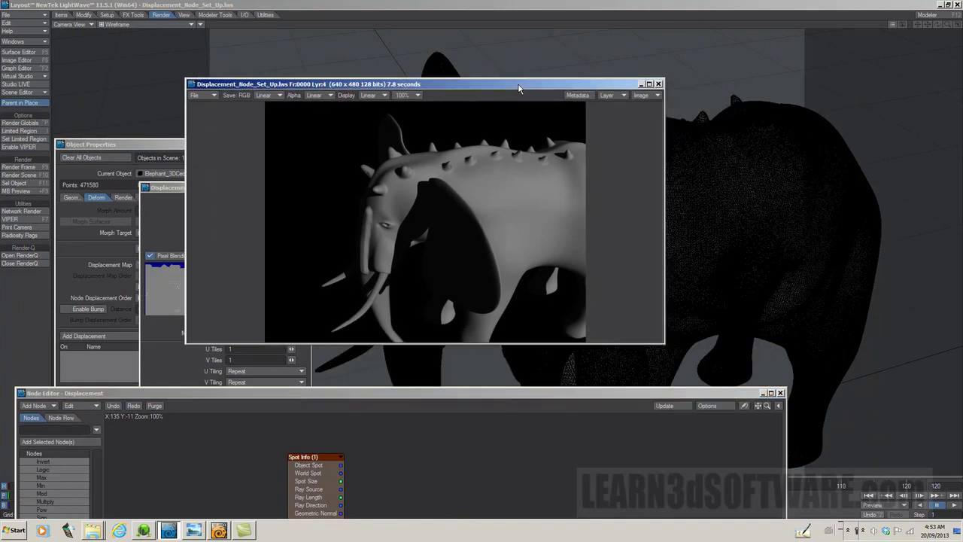
pyautogui.click(536, 534)
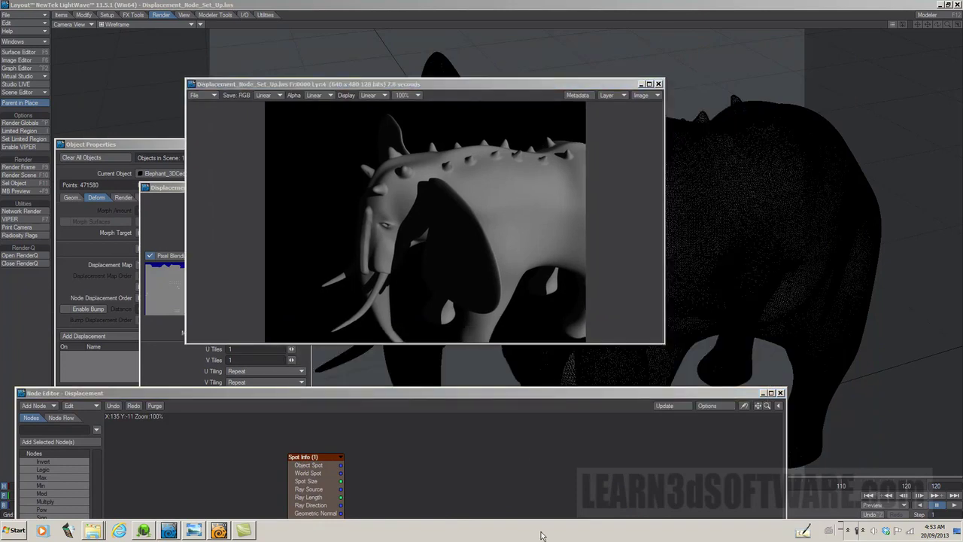